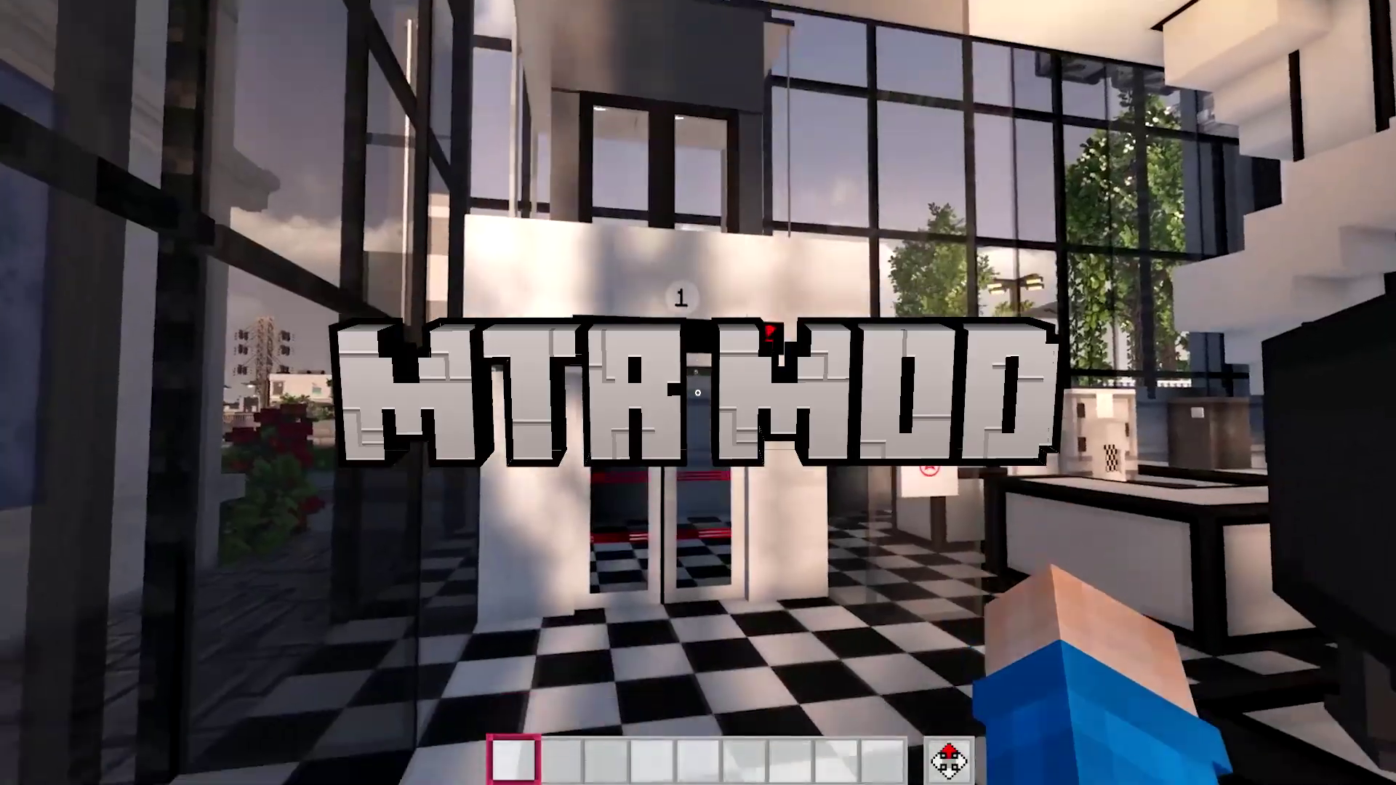
key("w")
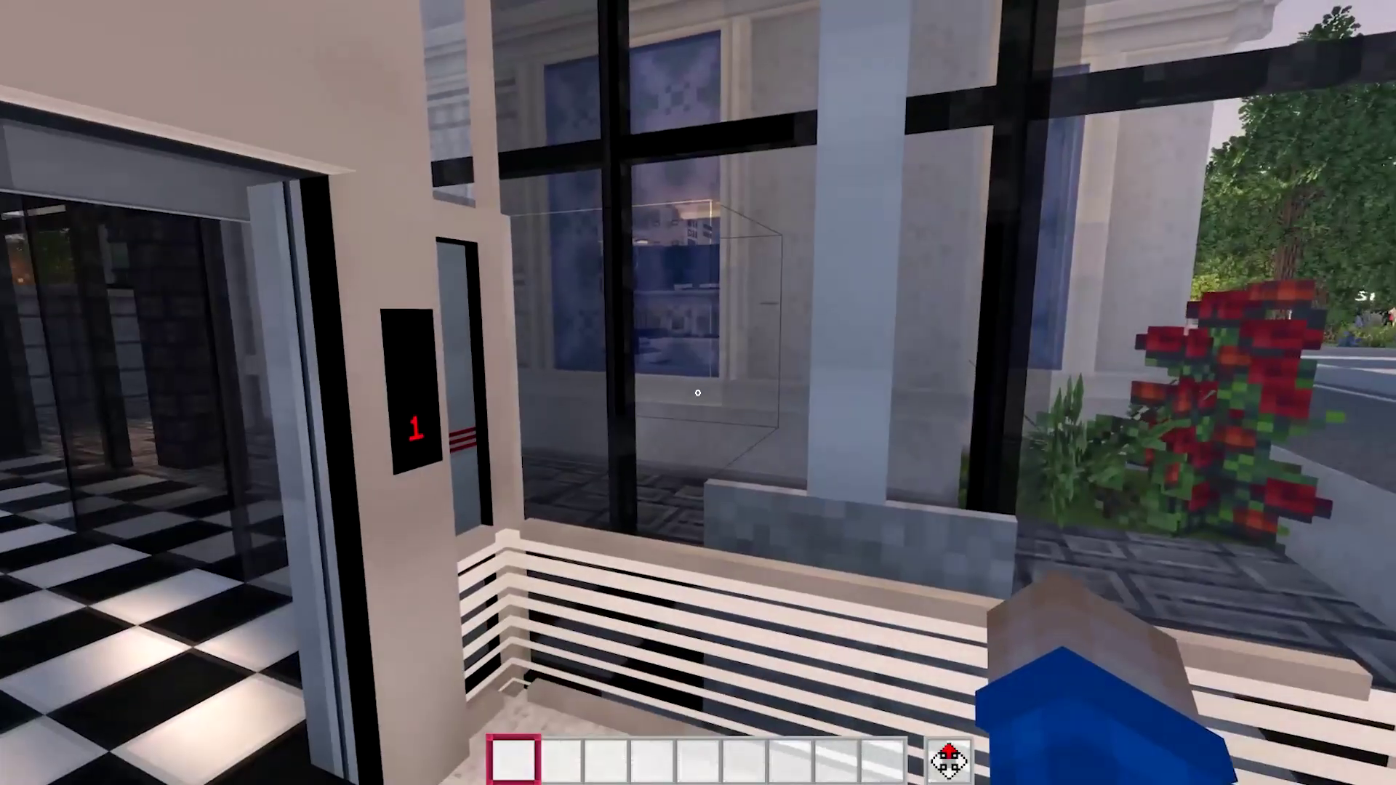
right_click(698, 393)
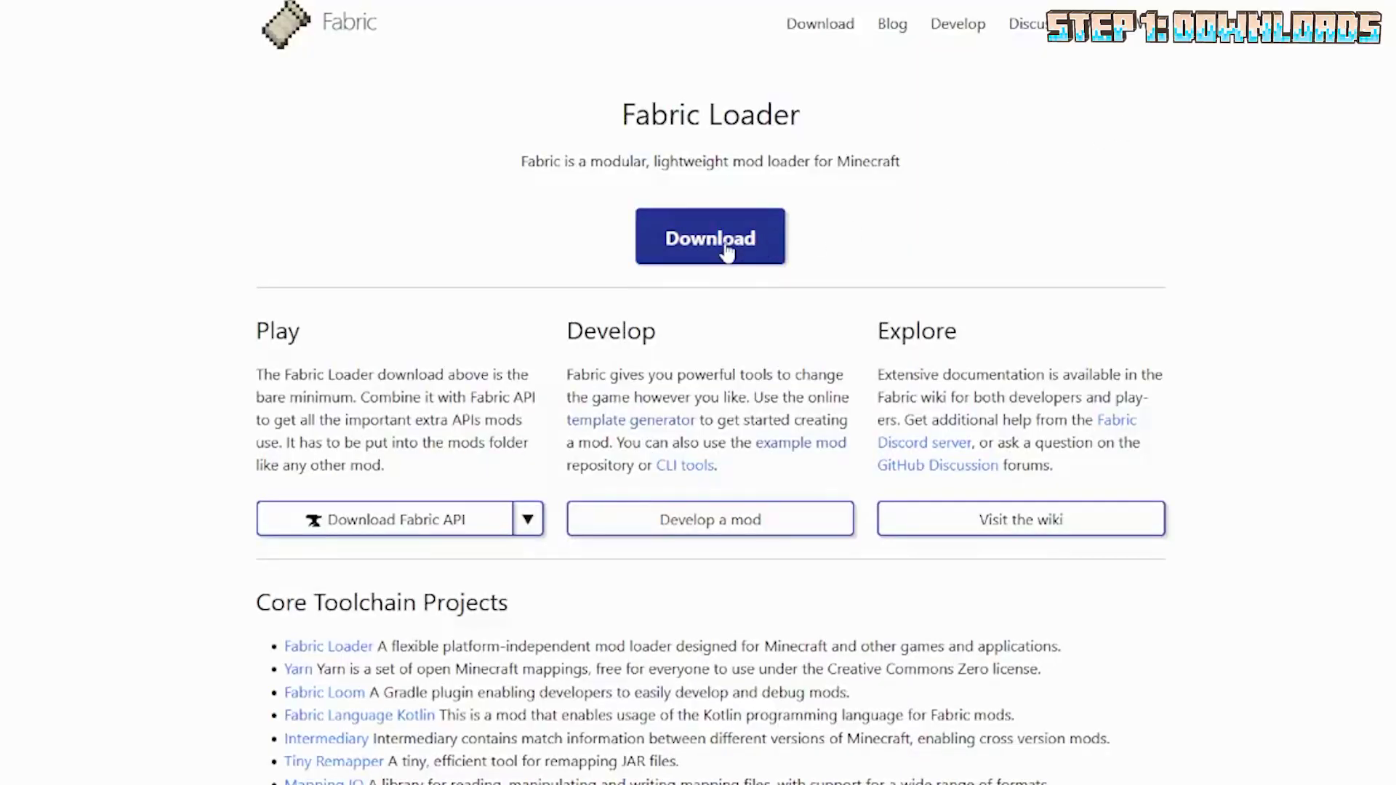
- Download the Fabric Loader installer for Windows from the Fabric website
left_click(727, 250)
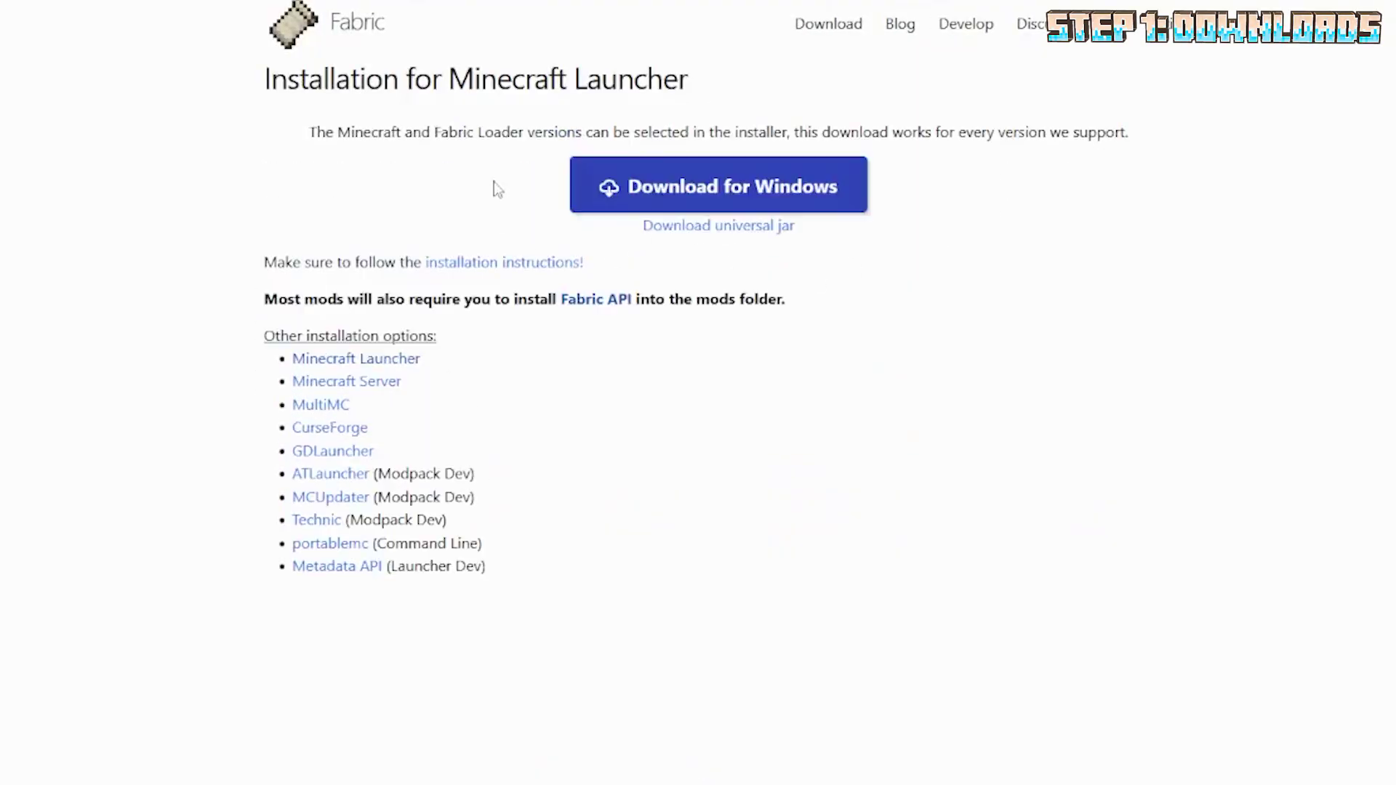
left_click(663, 183)
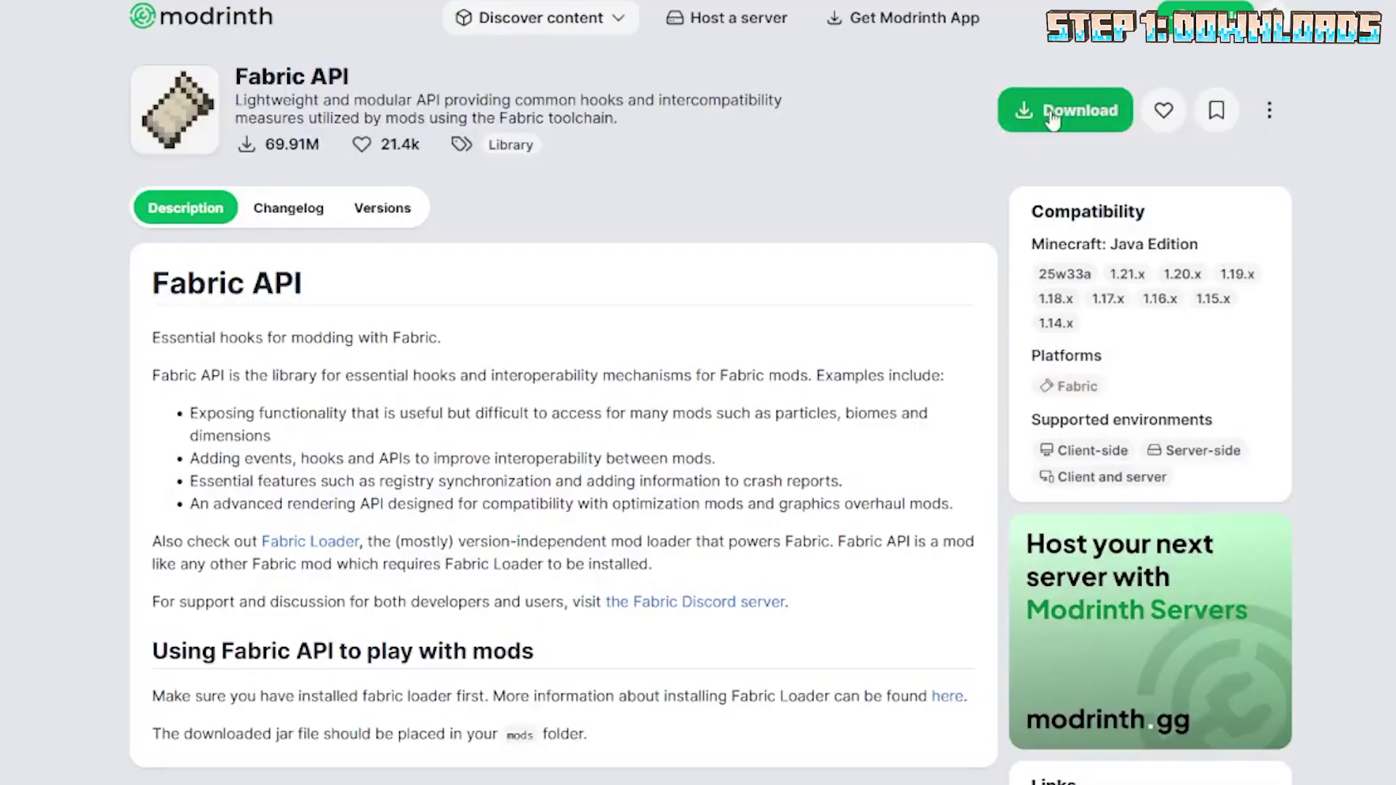
- Download Fabric API for Minecraft version 1.20.4 from its Modrinth page
left_click(1052, 117)
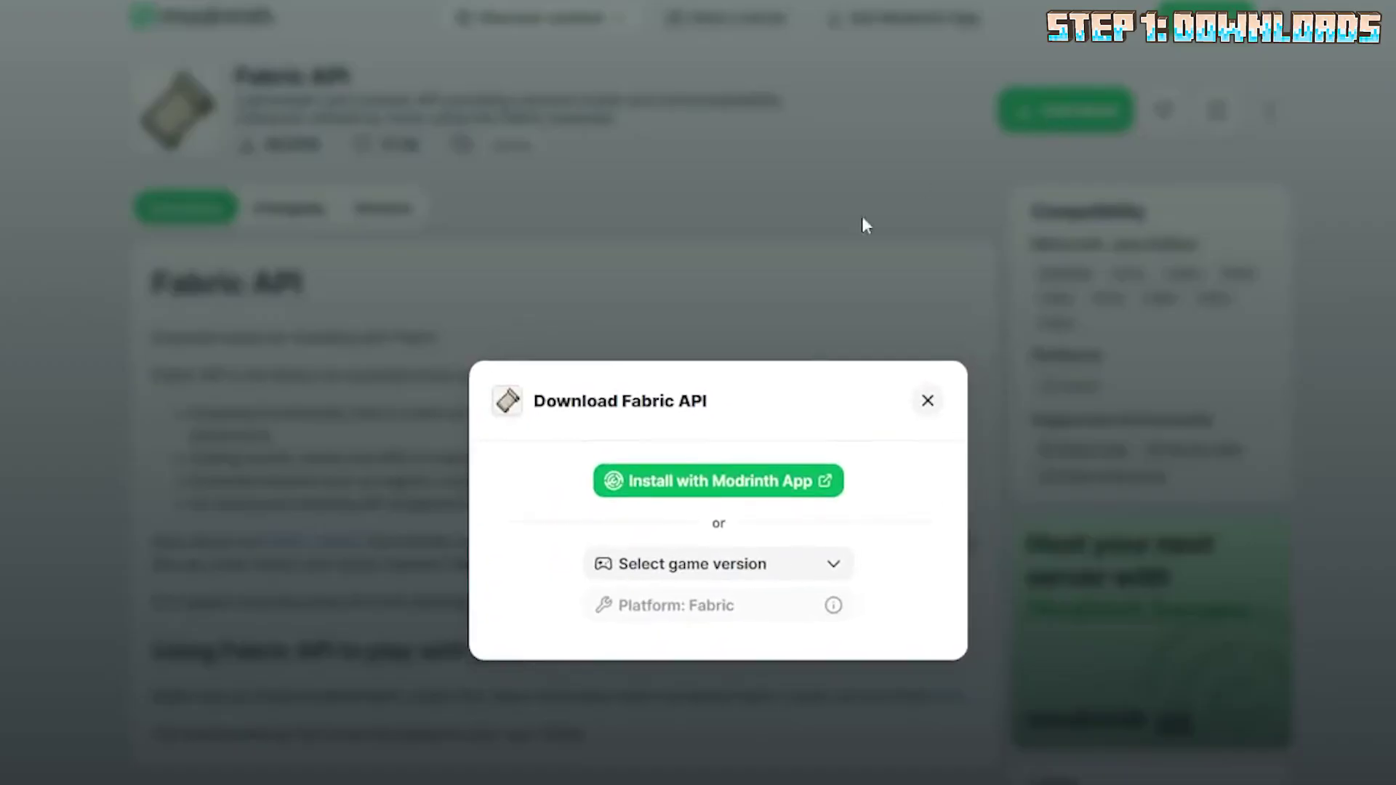
left_click(784, 564)
scroll(762, 582, "down", 3)
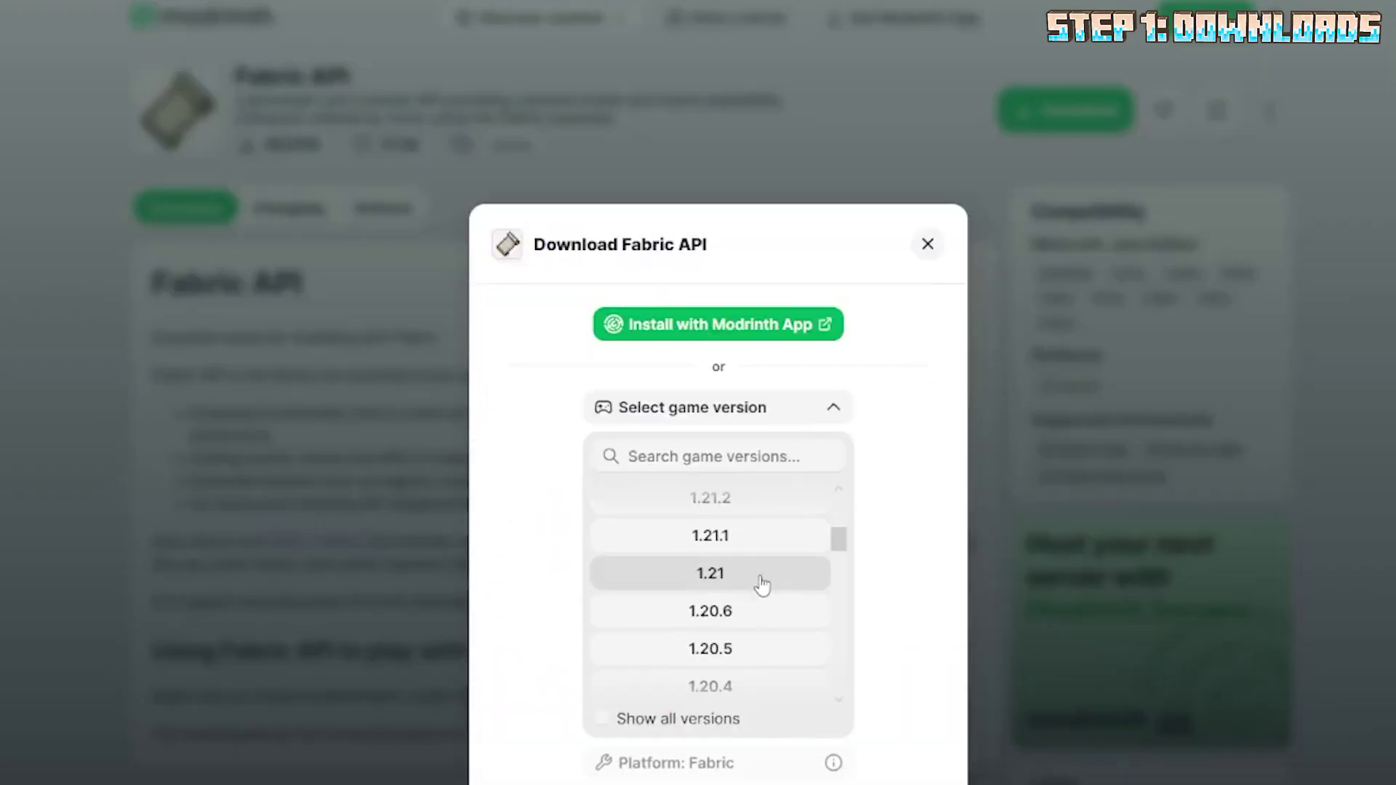
left_click(733, 576)
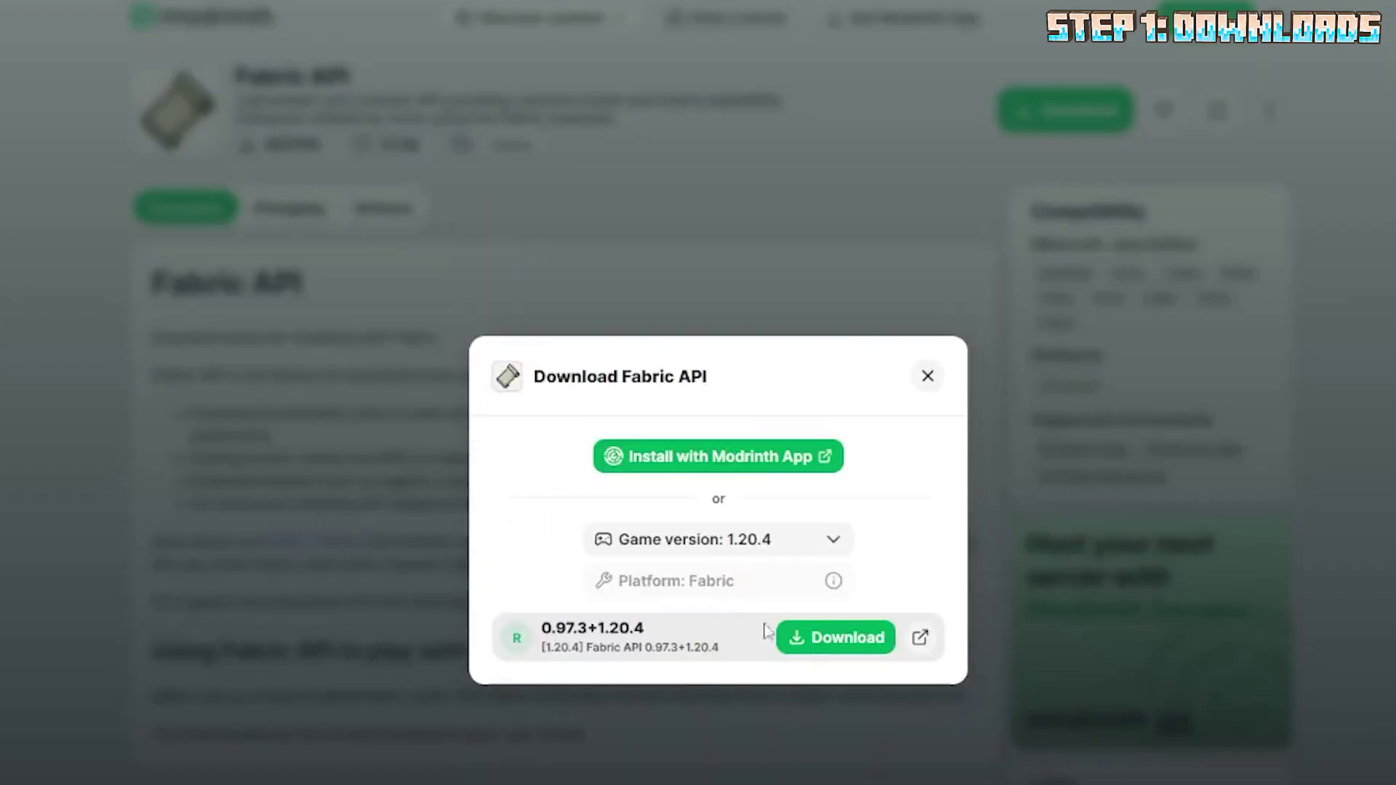
left_click(834, 640)
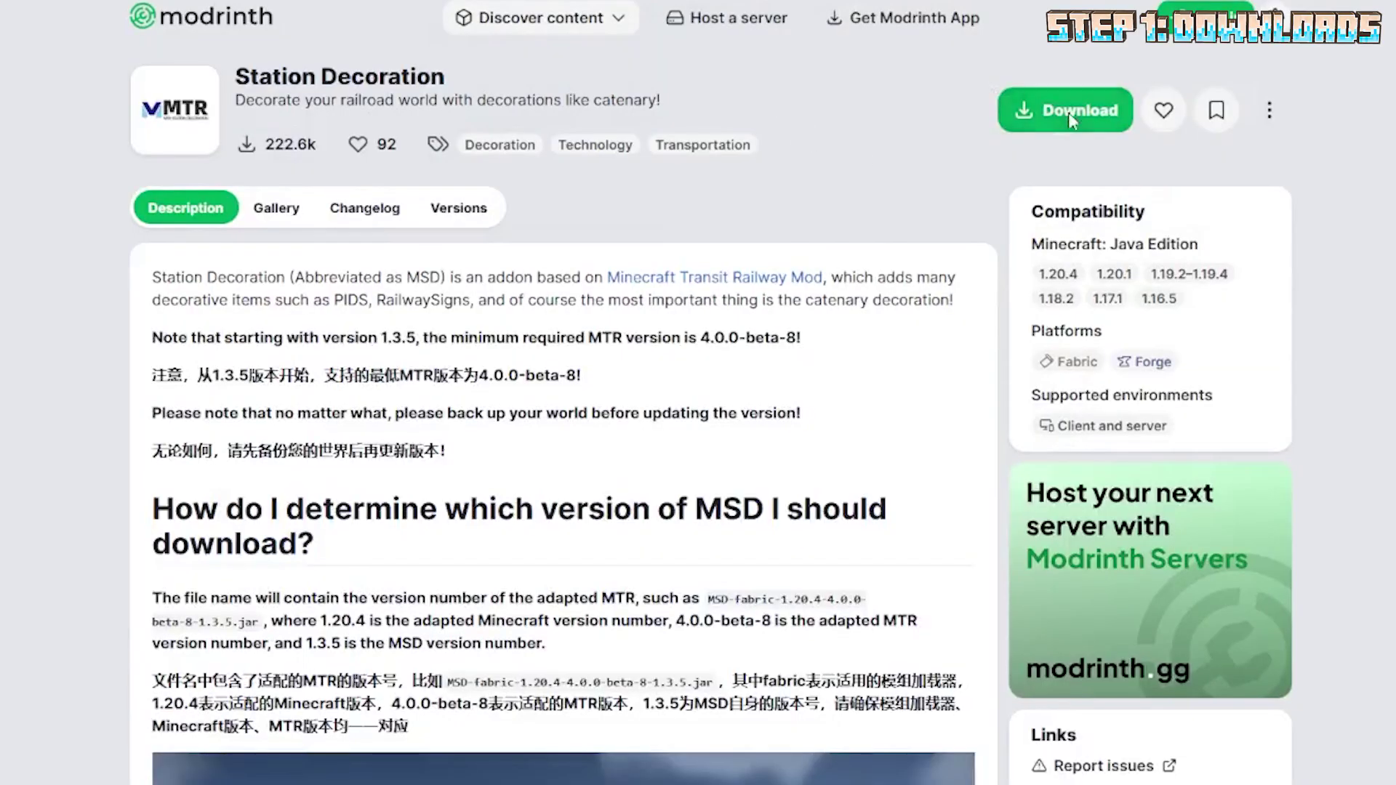
- Download the Station Decoration addon for game version 1.20.4 on the Fabric platform
left_click(1072, 119)
left_click(754, 561)
left_click(754, 496)
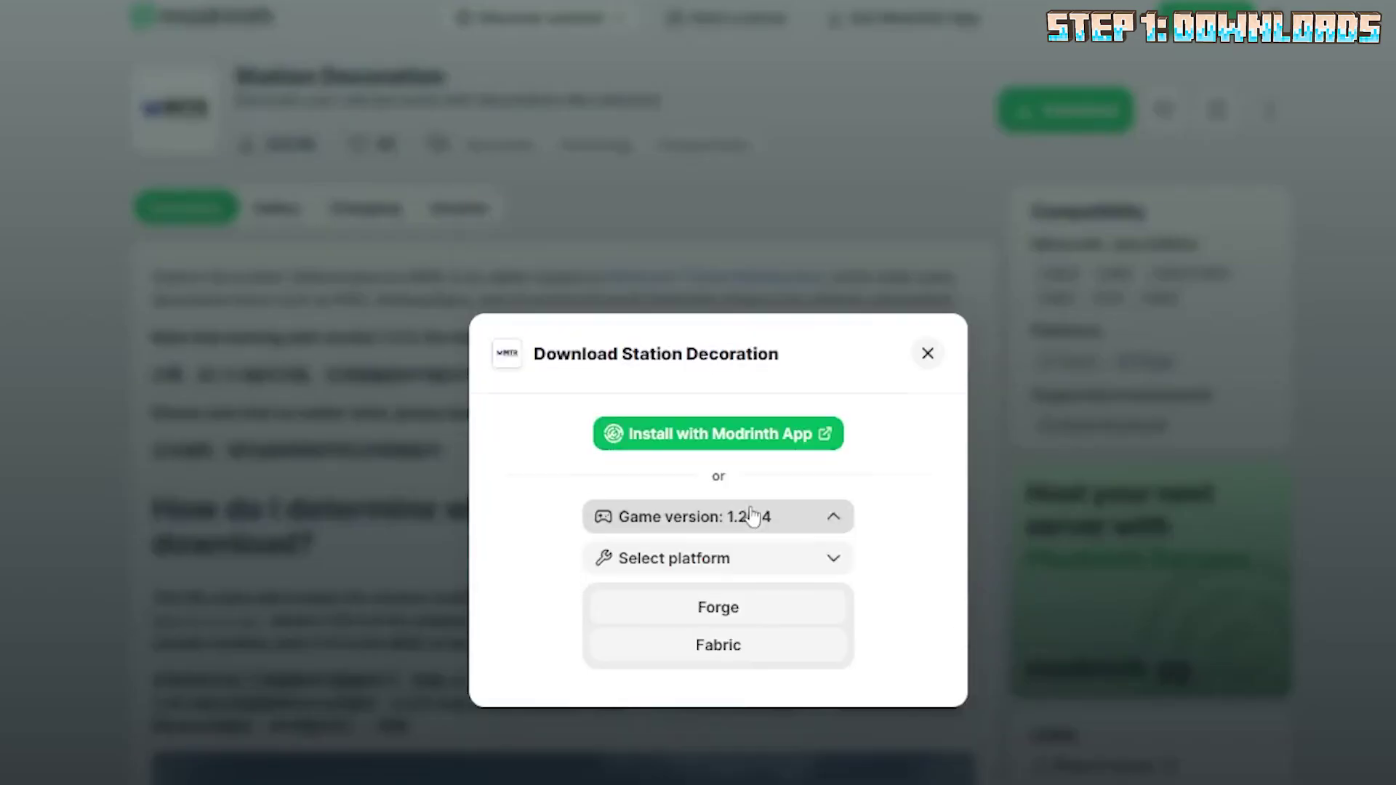
left_click(738, 658)
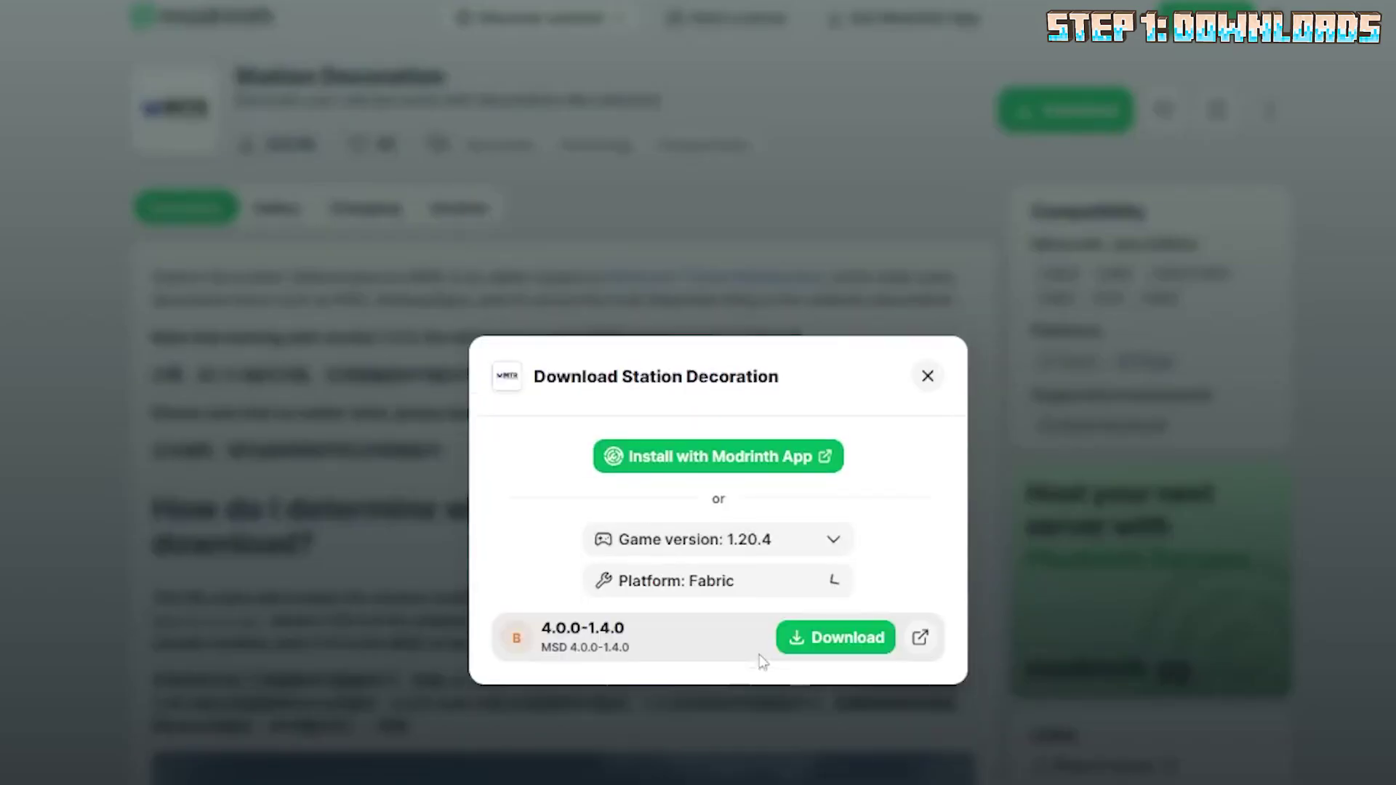
left_click(807, 650)
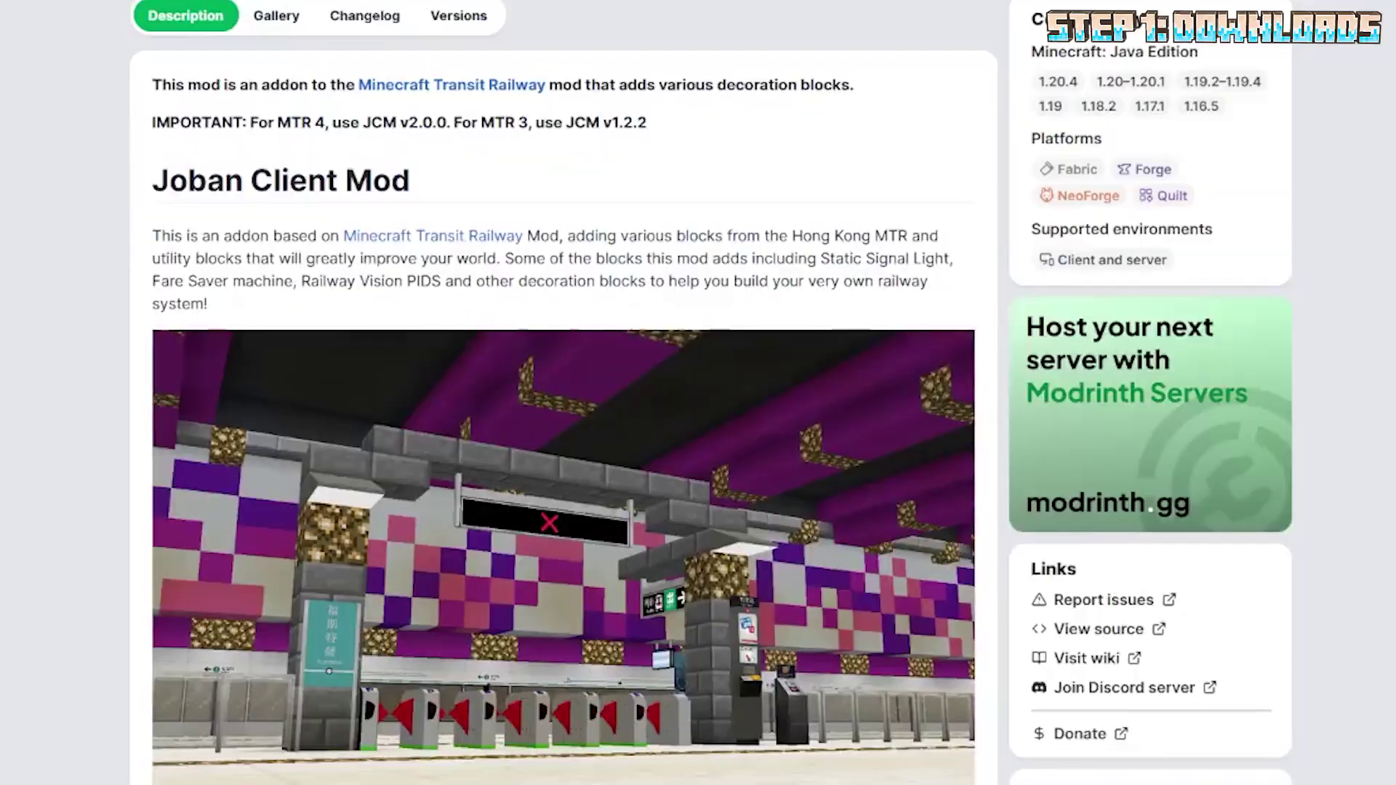
- Download Joban Client Mod for game version 1.20.4 on the Fabric platform
scroll(746, 91, "up", 3)
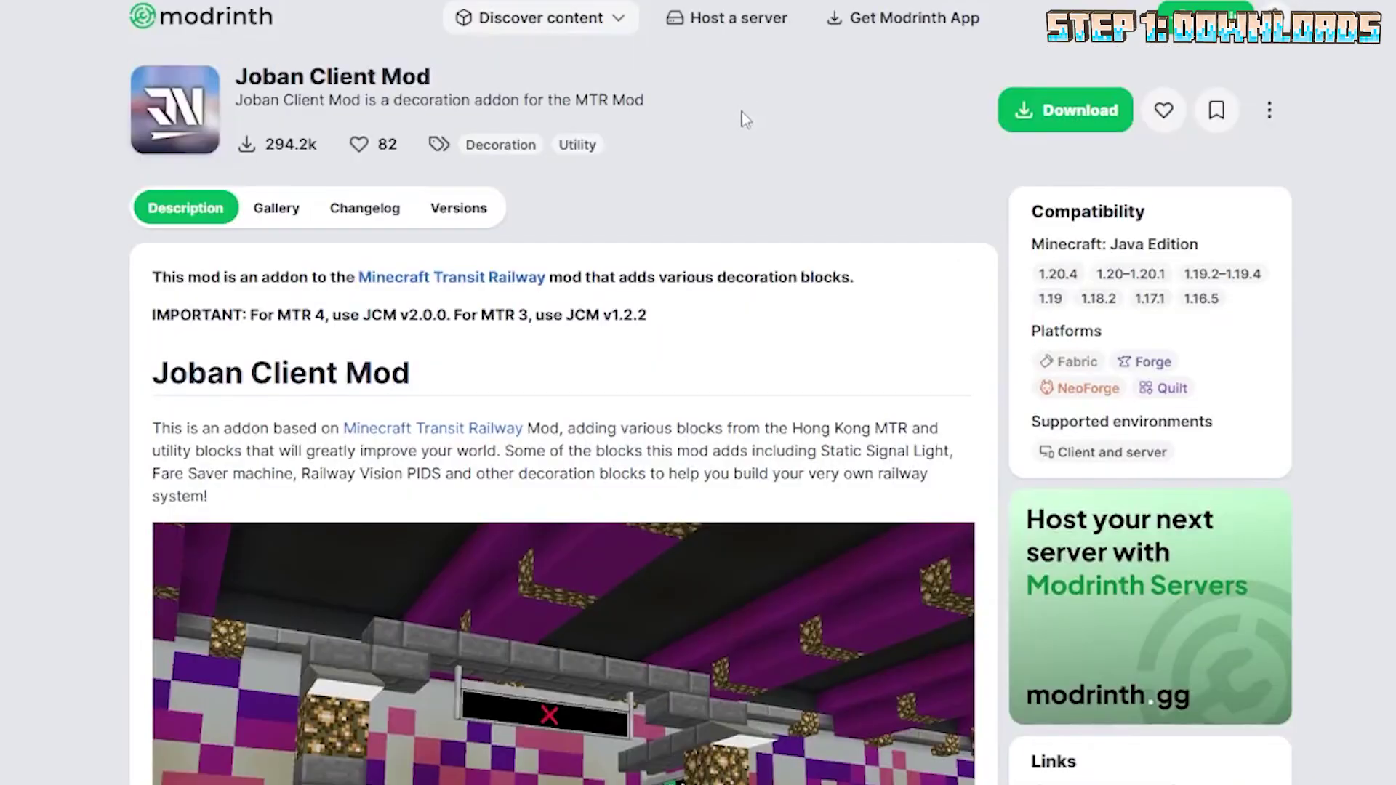
left_click(1046, 118)
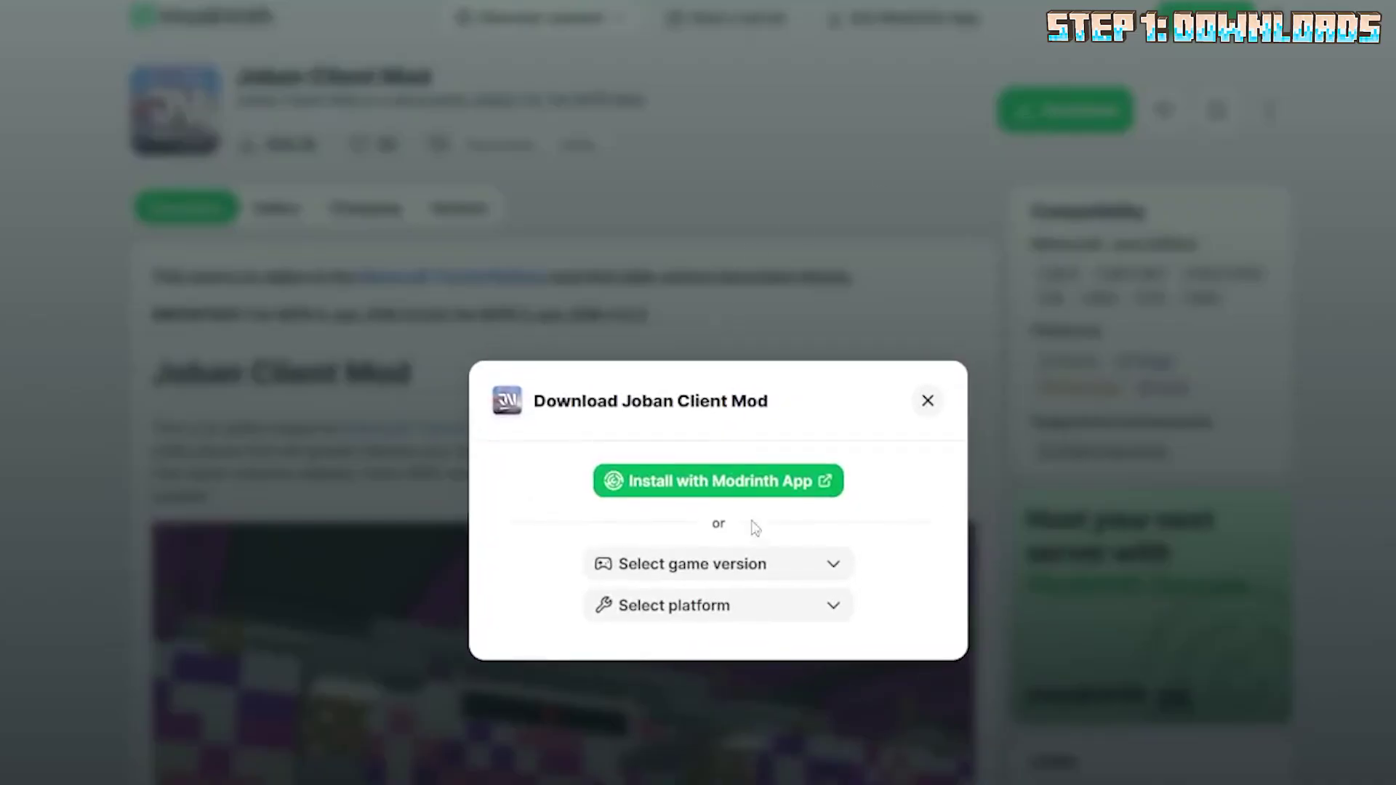
left_click(752, 561)
left_click(745, 497)
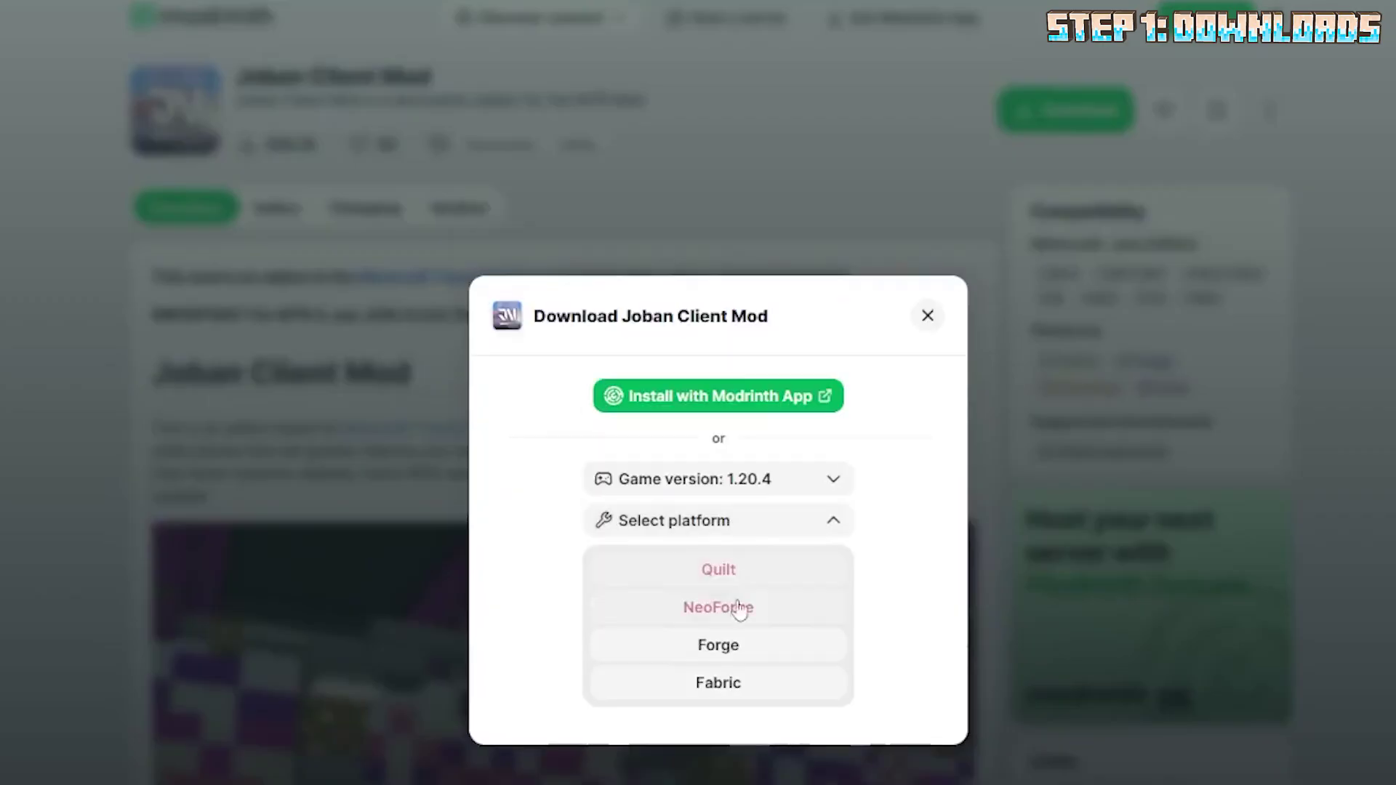
left_click(755, 682)
left_click(816, 647)
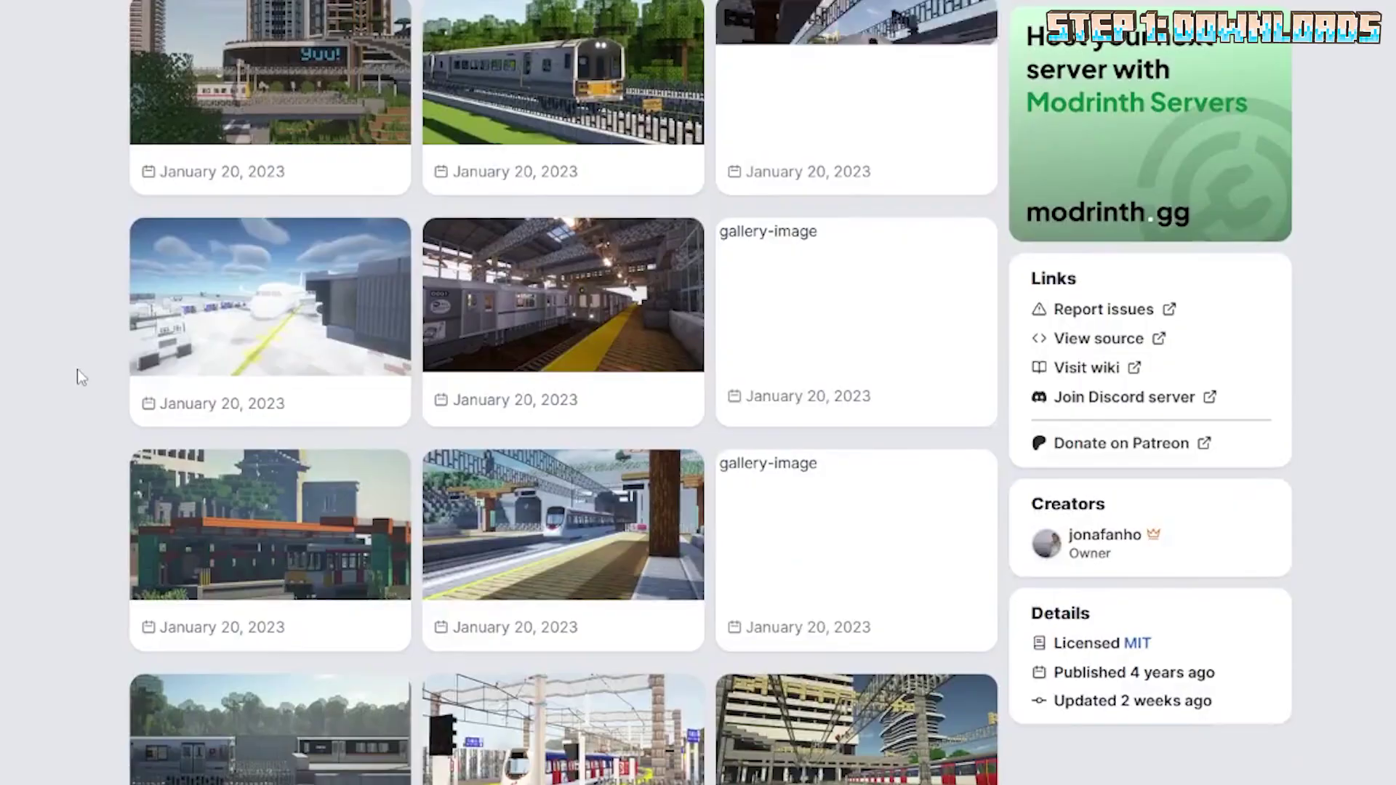
- Look through the Minecraft Transit Railway gallery and read the requirements and major 4.0.0 features in its description
scroll(77, 377, "down", 1)
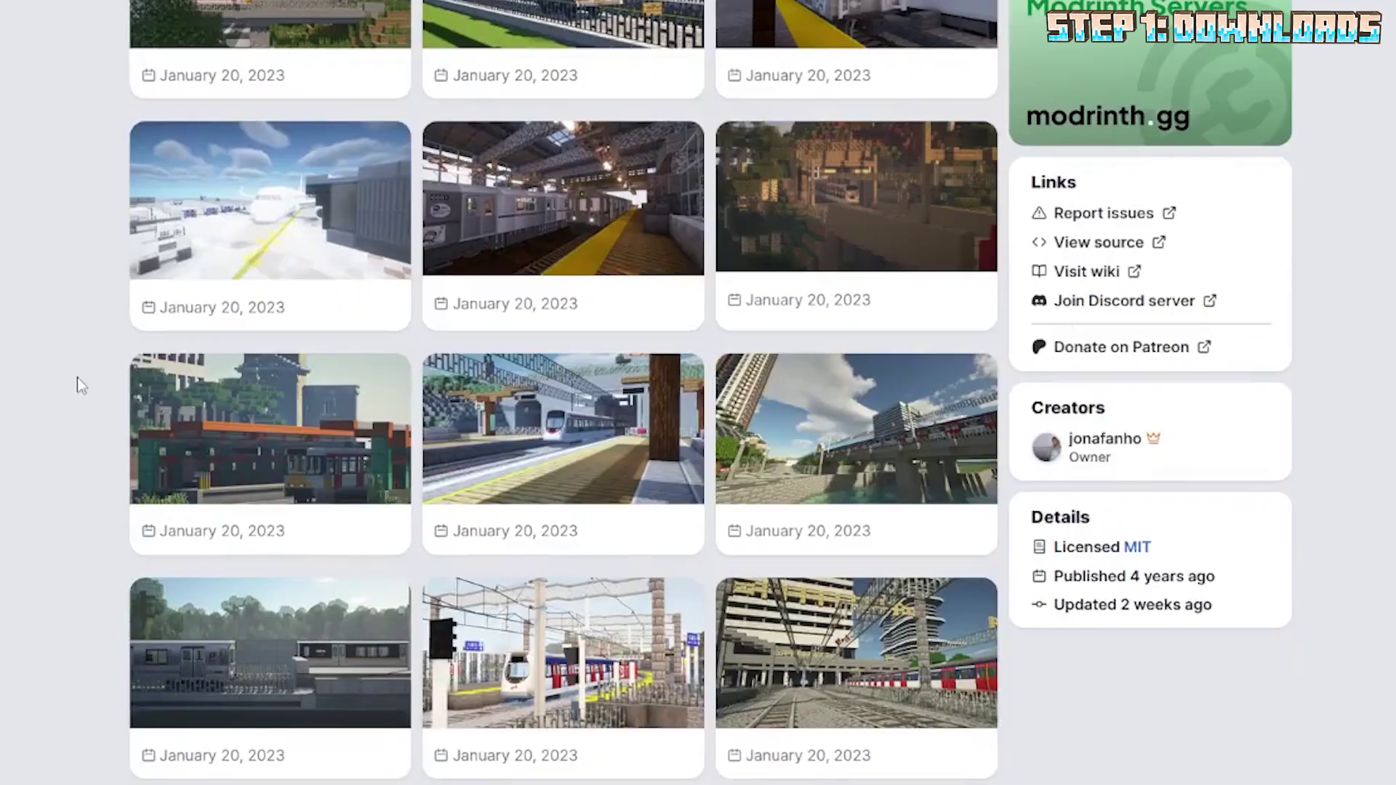
scroll(77, 377, "up", 8)
left_click(188, 215)
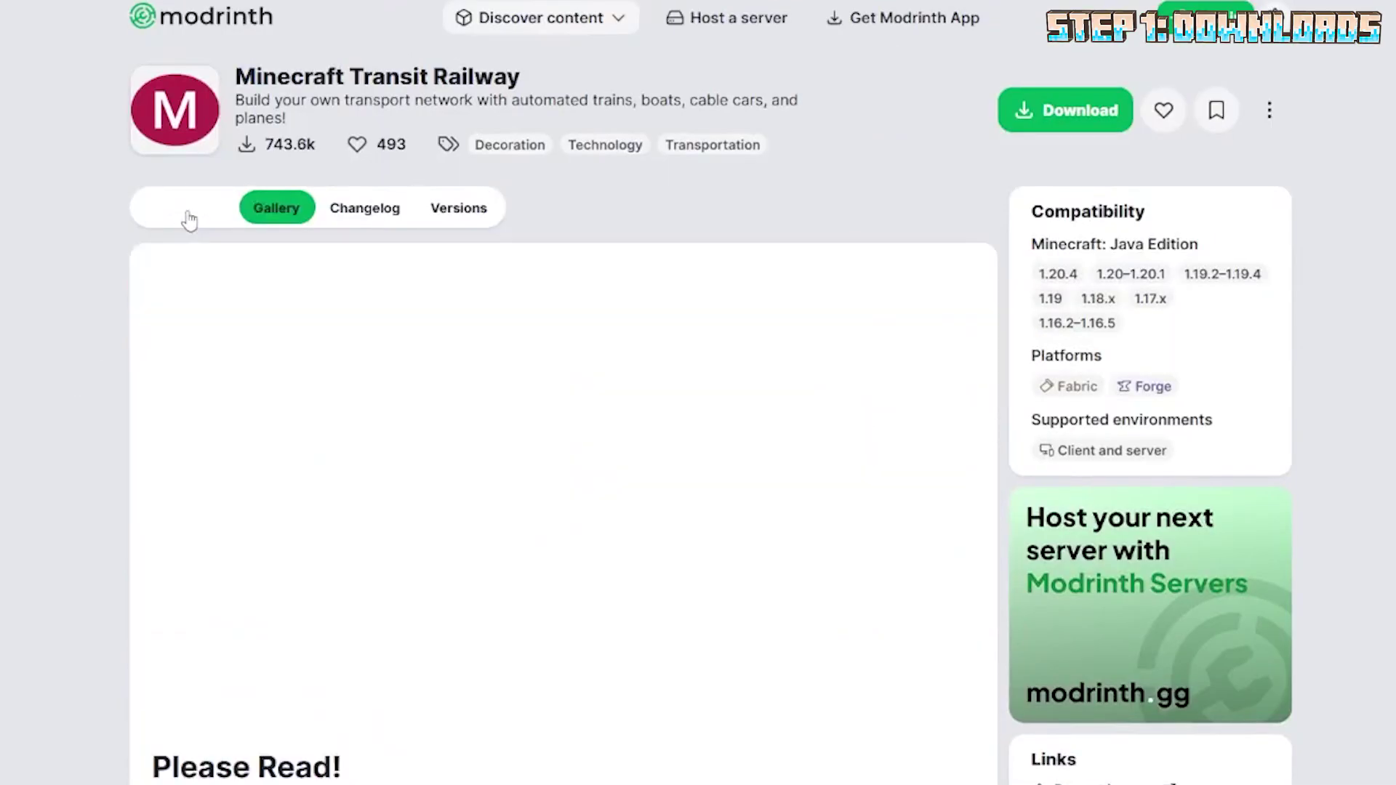
scroll(696, 393, "down", 8)
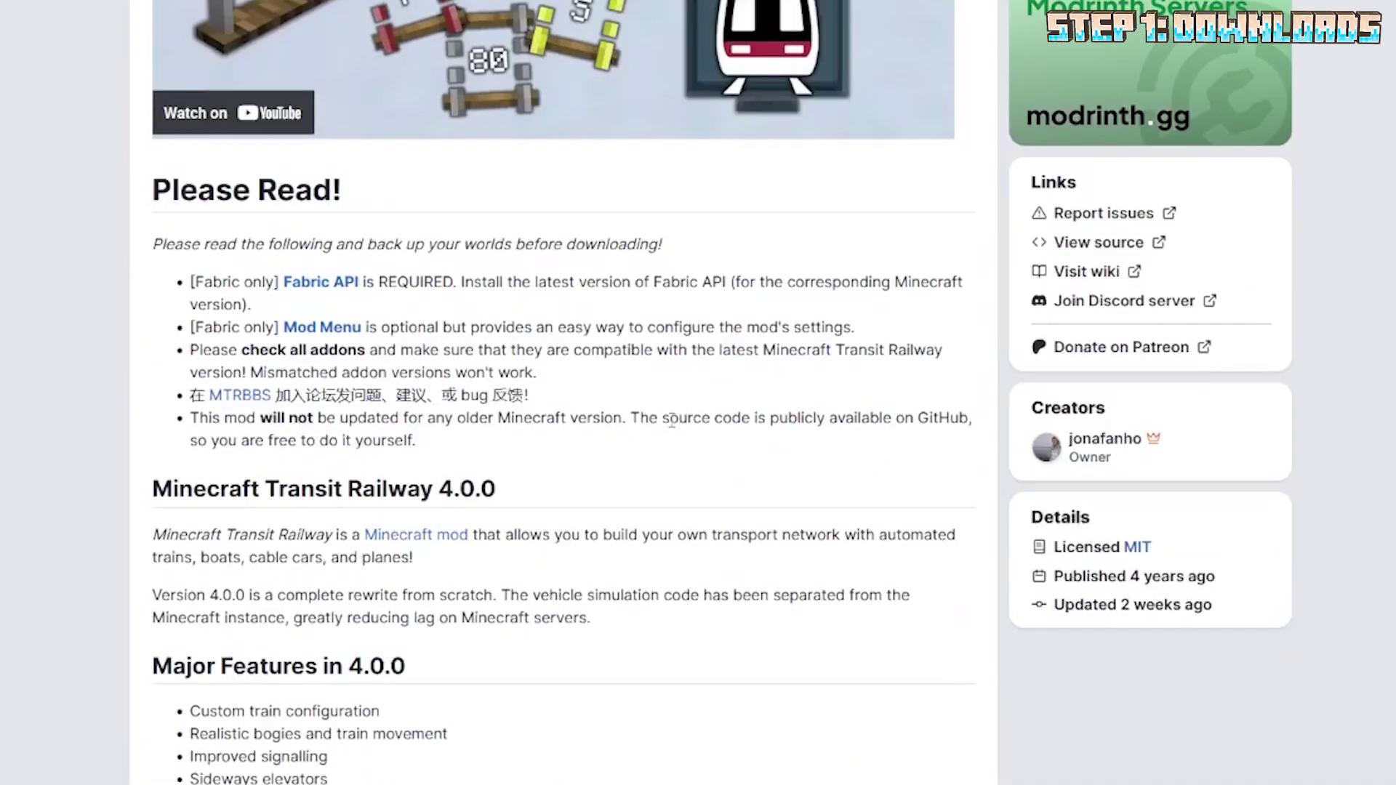
left_click_drag(602, 473, 120, 286)
left_click(129, 325)
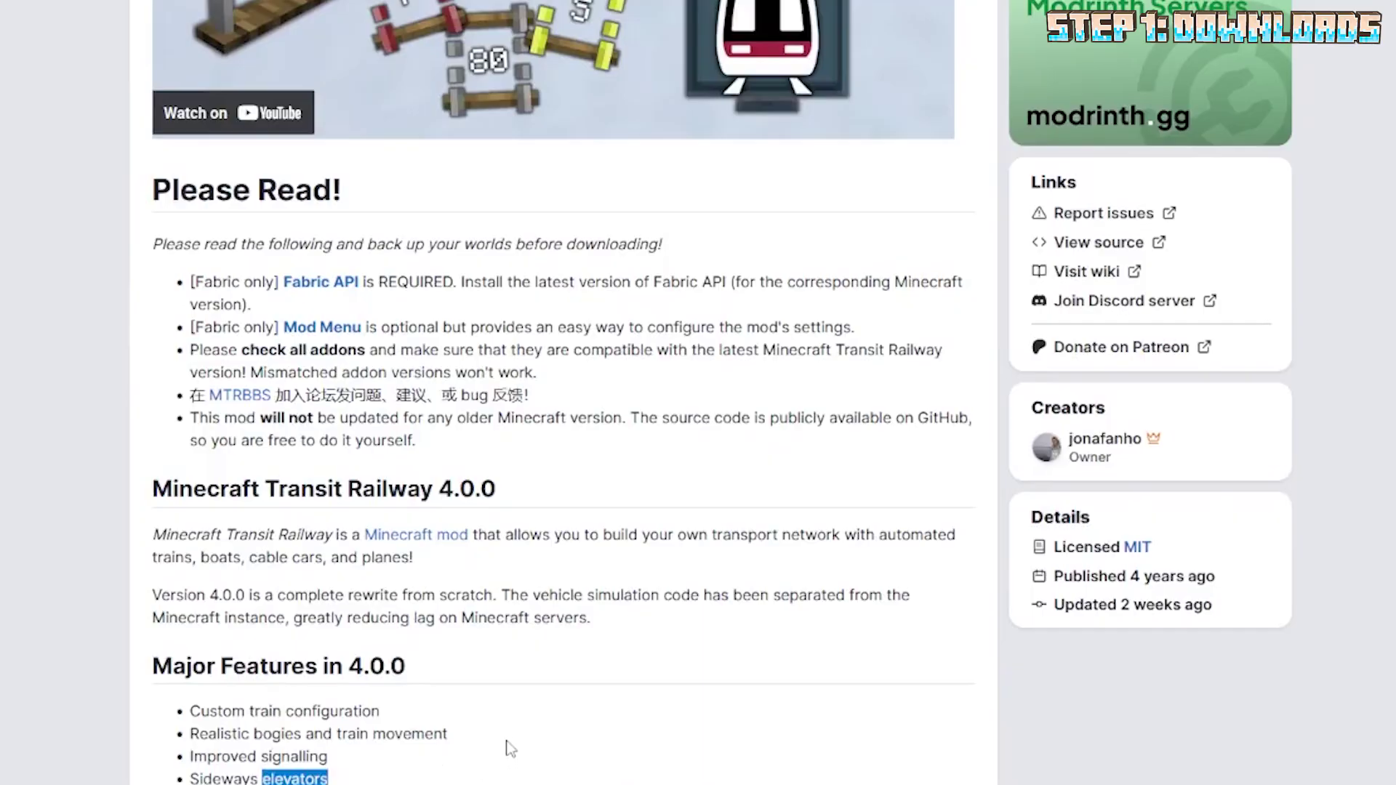
- Download Minecraft Transit Railway for game version 1.20.4 on the Fabric platform
scroll(448, 704, "up", 8)
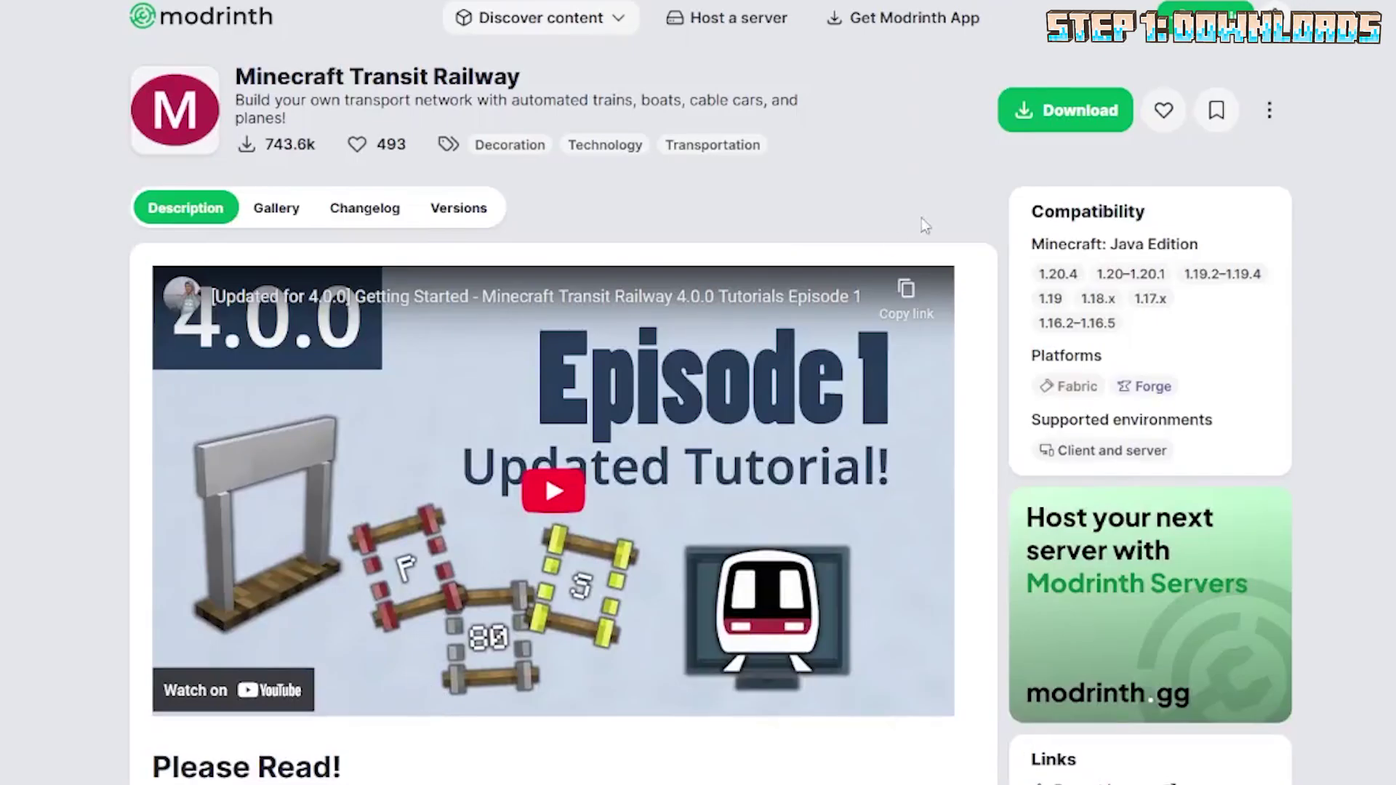
left_click(1062, 110)
left_click(771, 566)
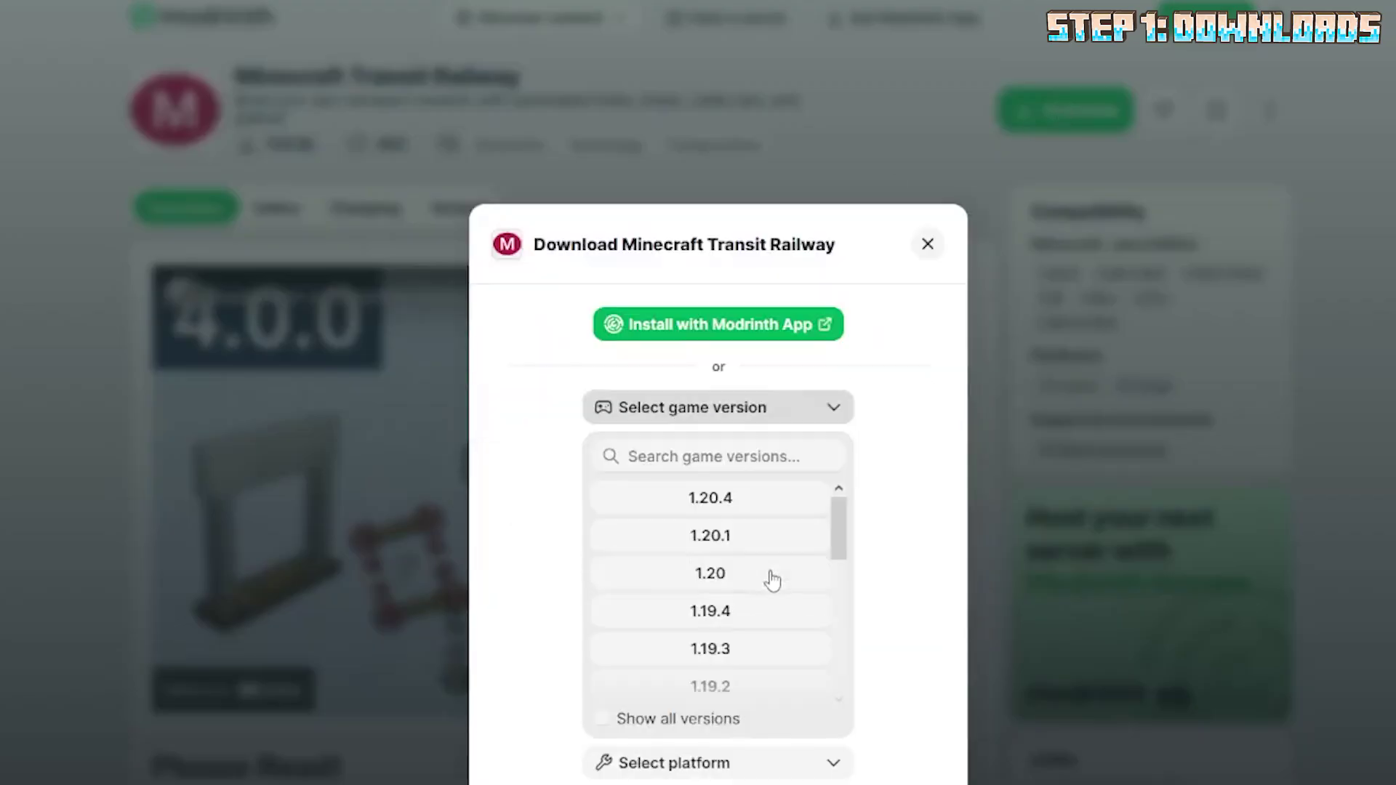
left_click(745, 509)
left_click(762, 653)
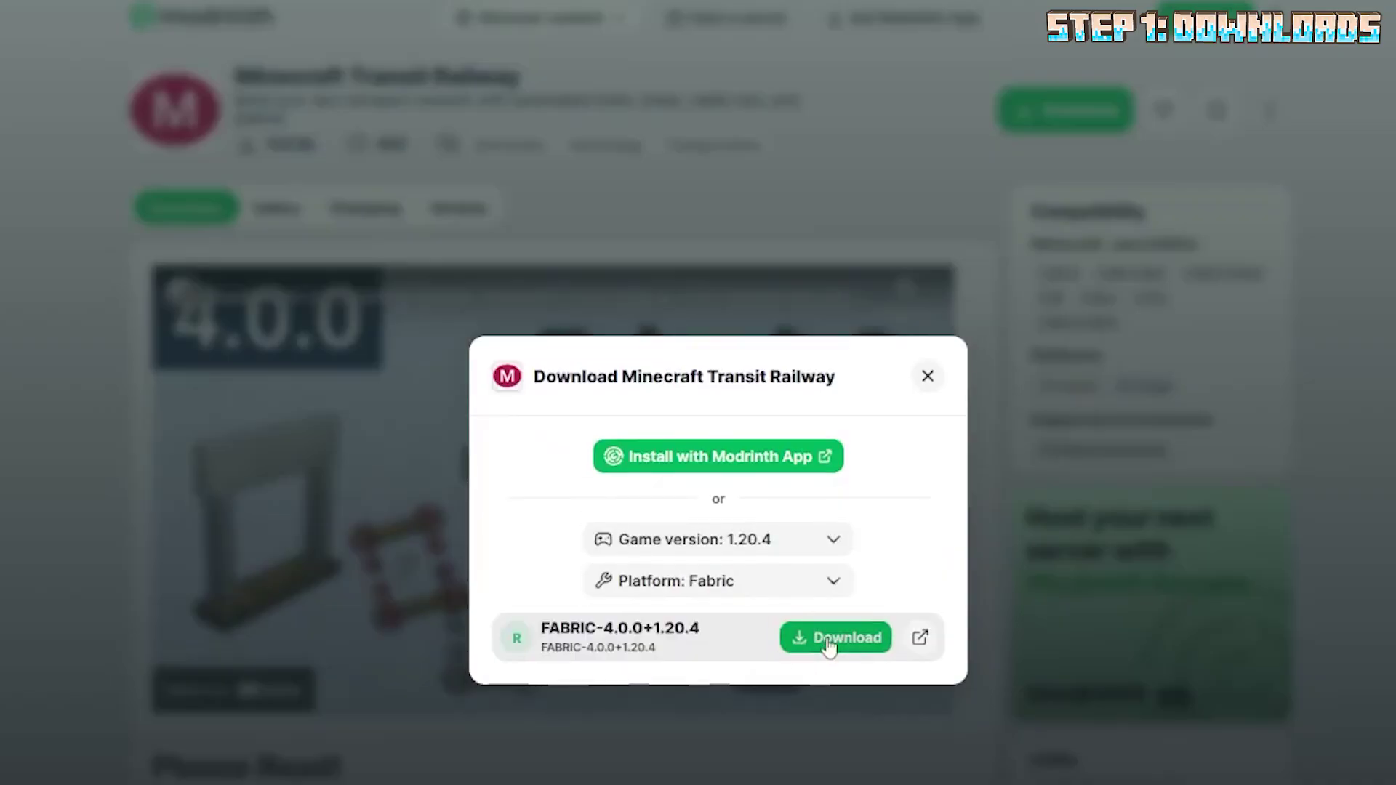
left_click(829, 638)
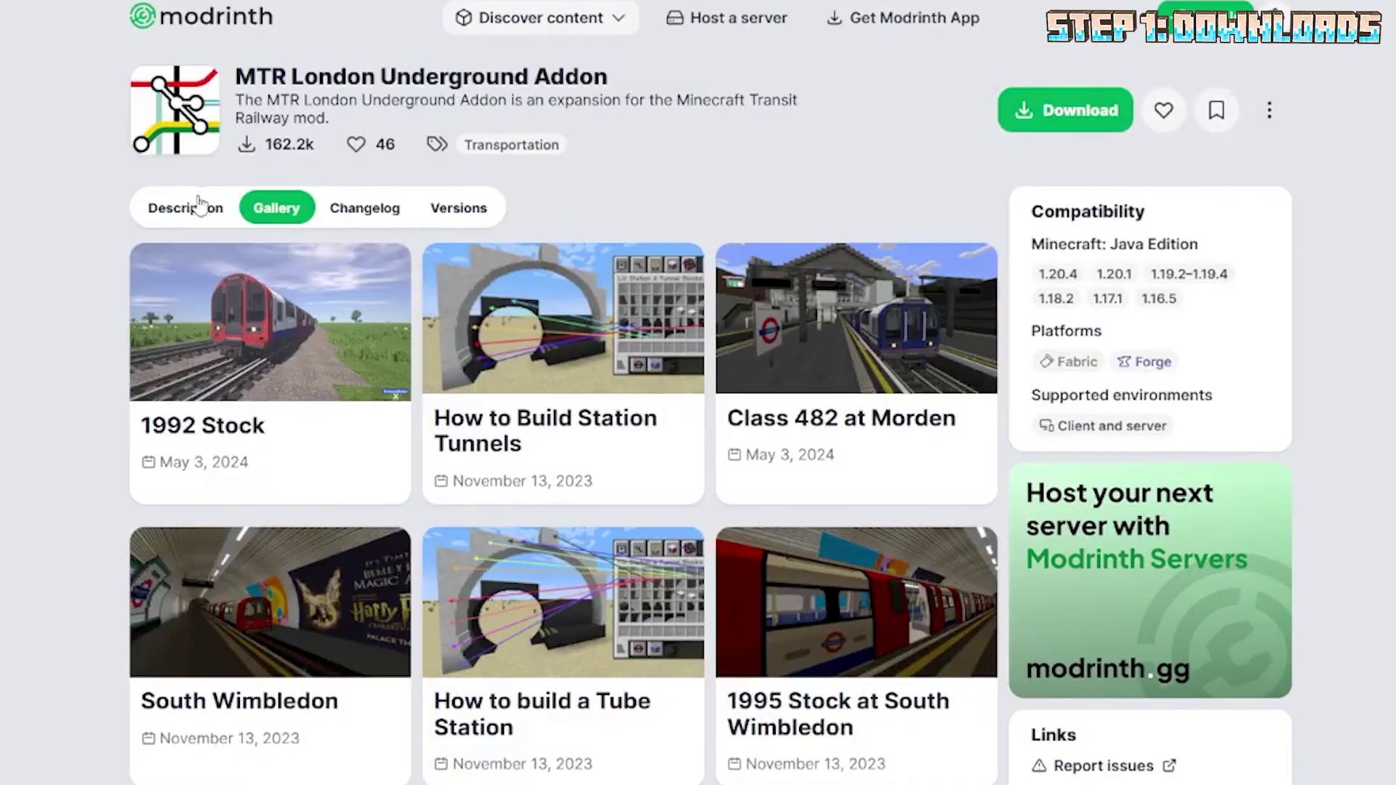
- Review the MTR London Underground Addon's description and gallery, and download it for game version 1.20.4 on Fabric
left_click(187, 210)
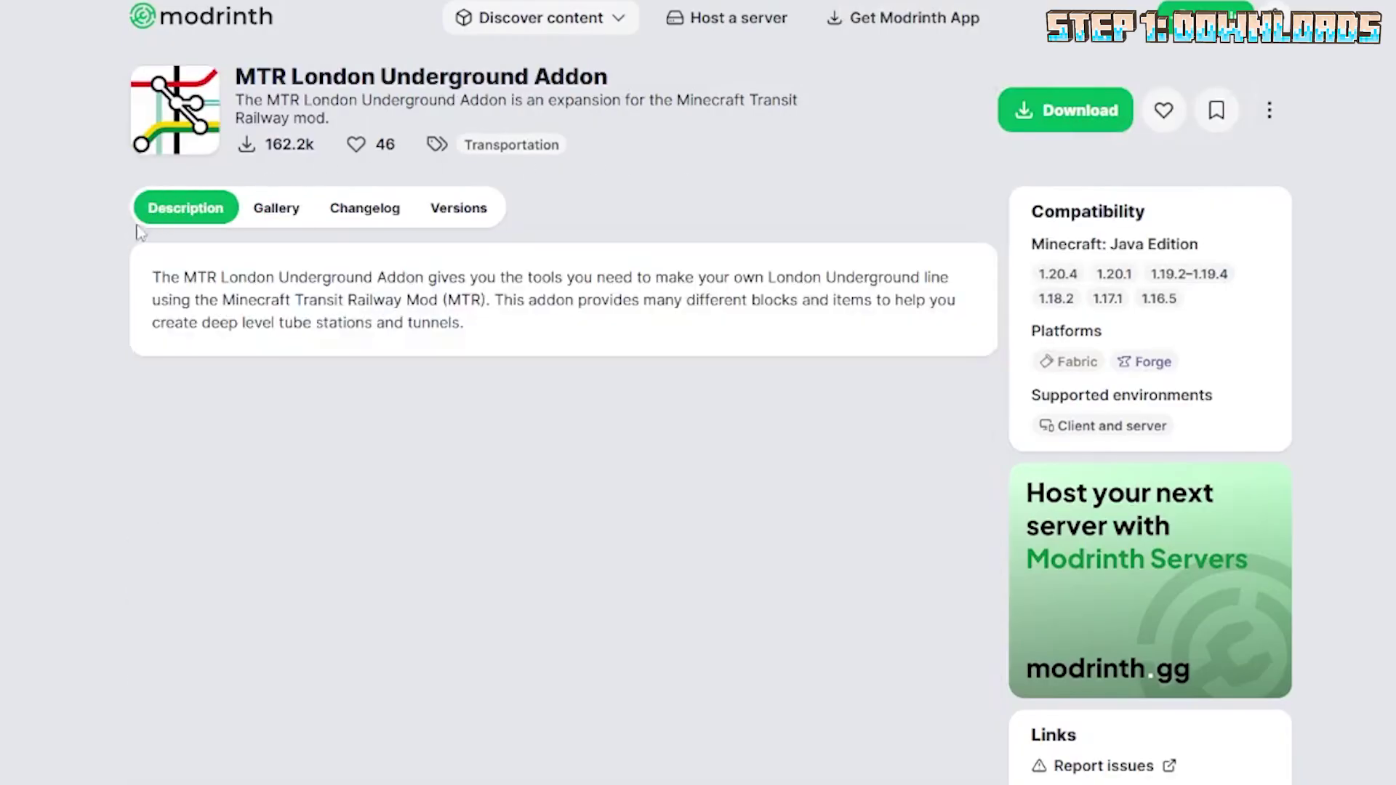
left_click(281, 215)
scroll(68, 352, "down", 5)
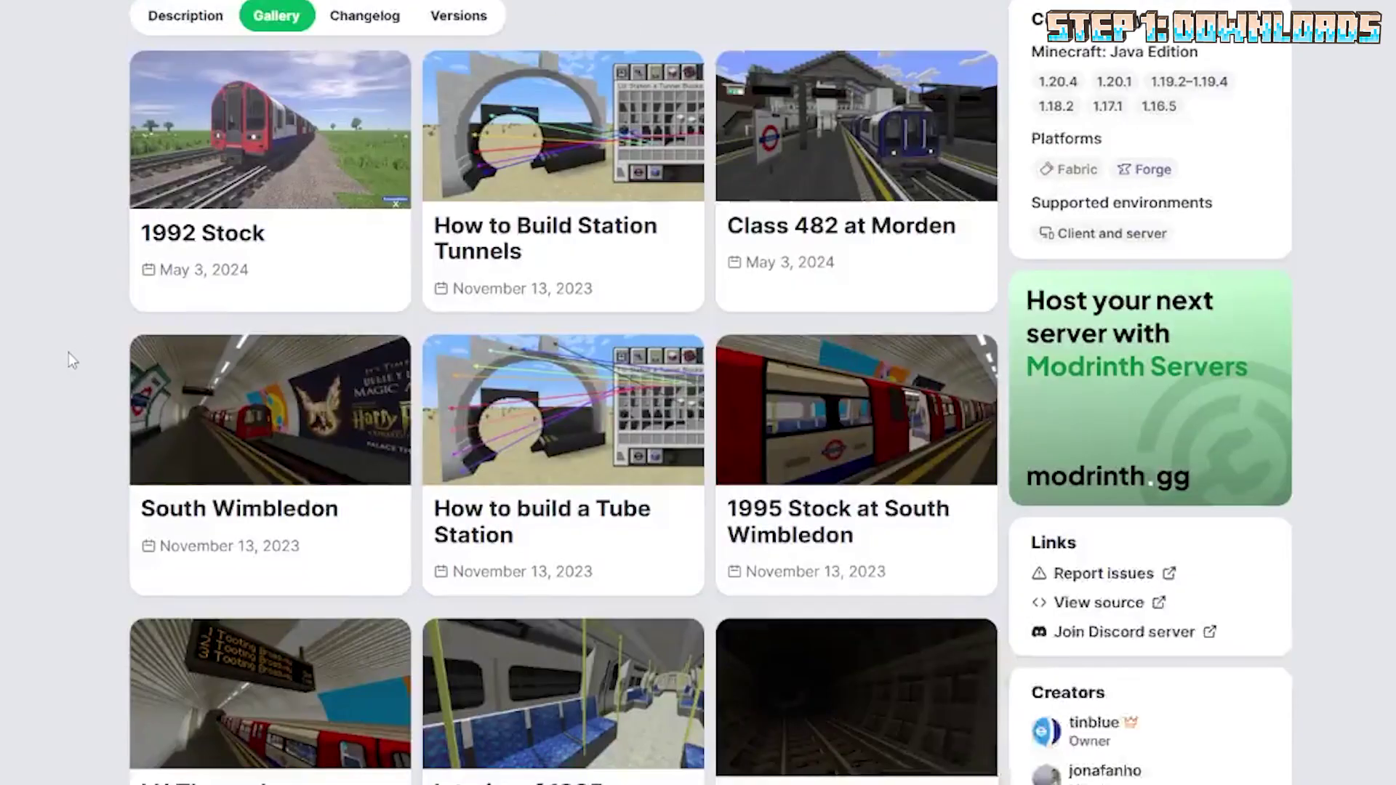
scroll(405, 352, "up", 5)
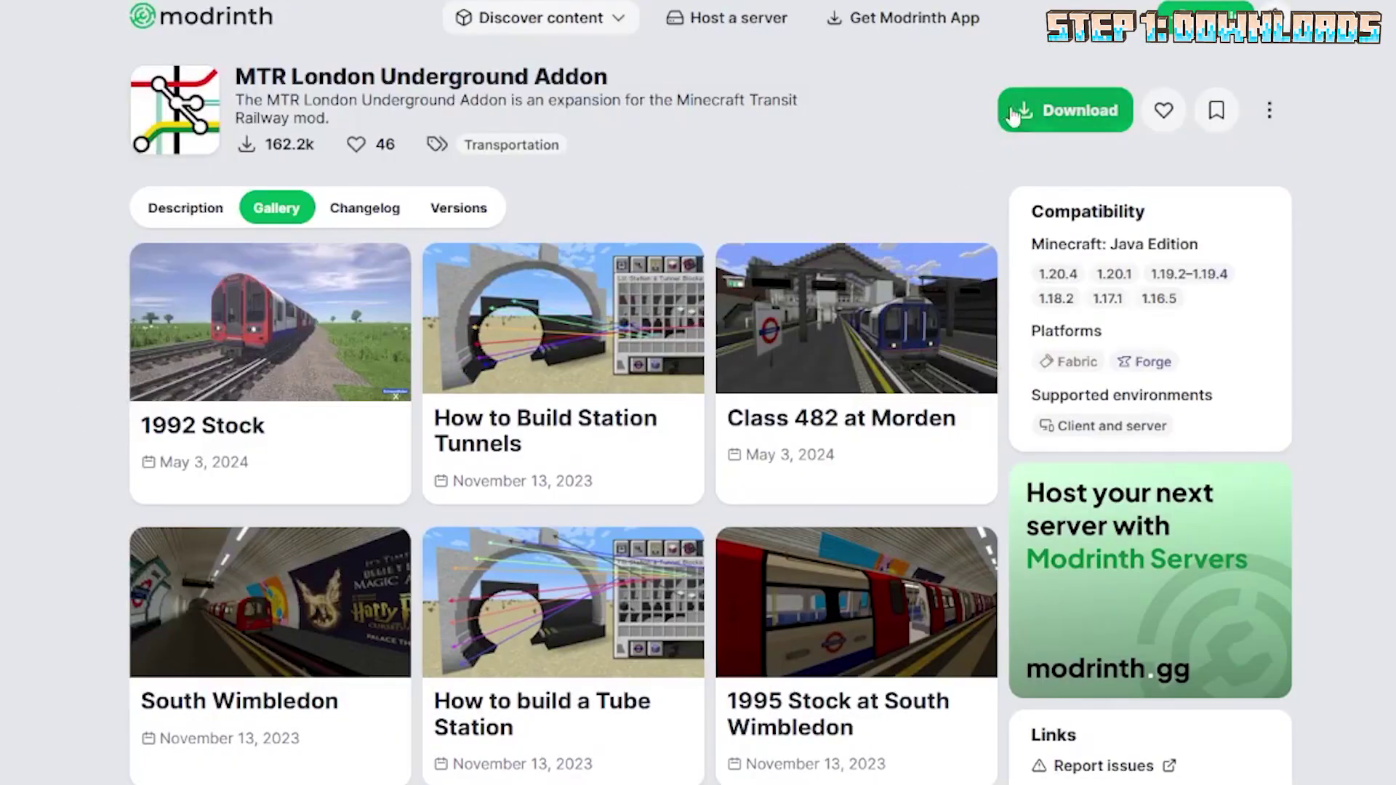
left_click(1014, 115)
left_click(742, 565)
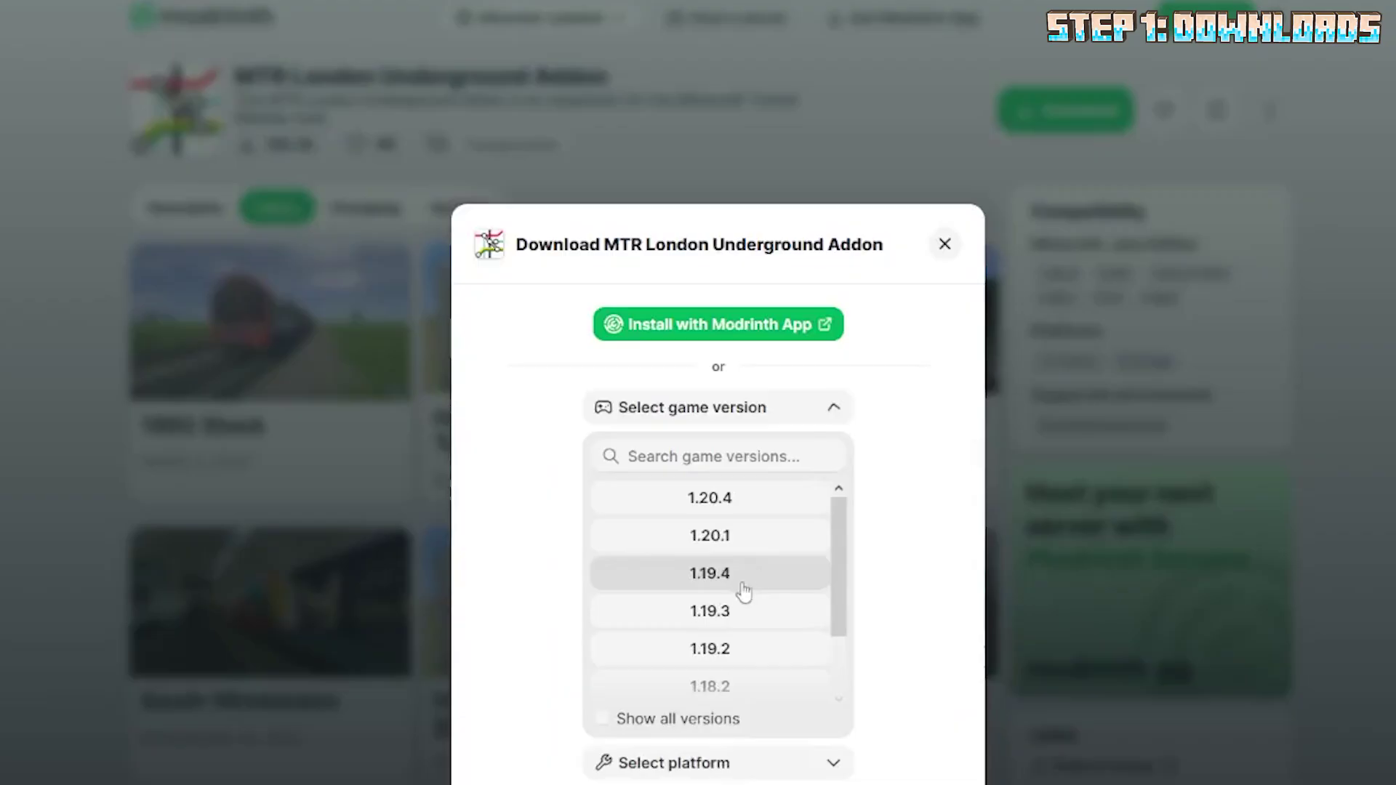
left_click(702, 501)
left_click(747, 649)
left_click(820, 643)
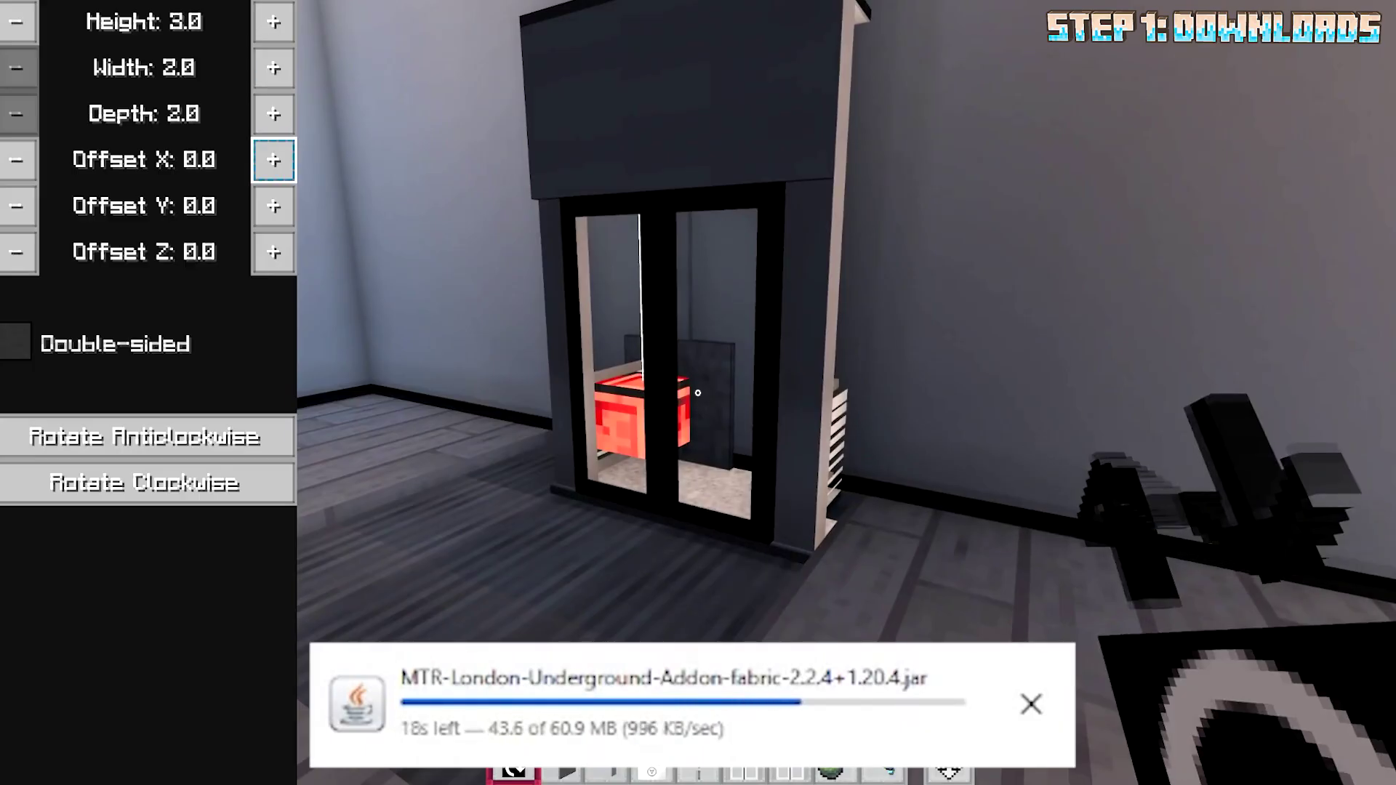
- In Minecraft, set the elevator's X offset to 1.5
left_click(274, 159)
left_click(274, 159)
left_click(274, 160)
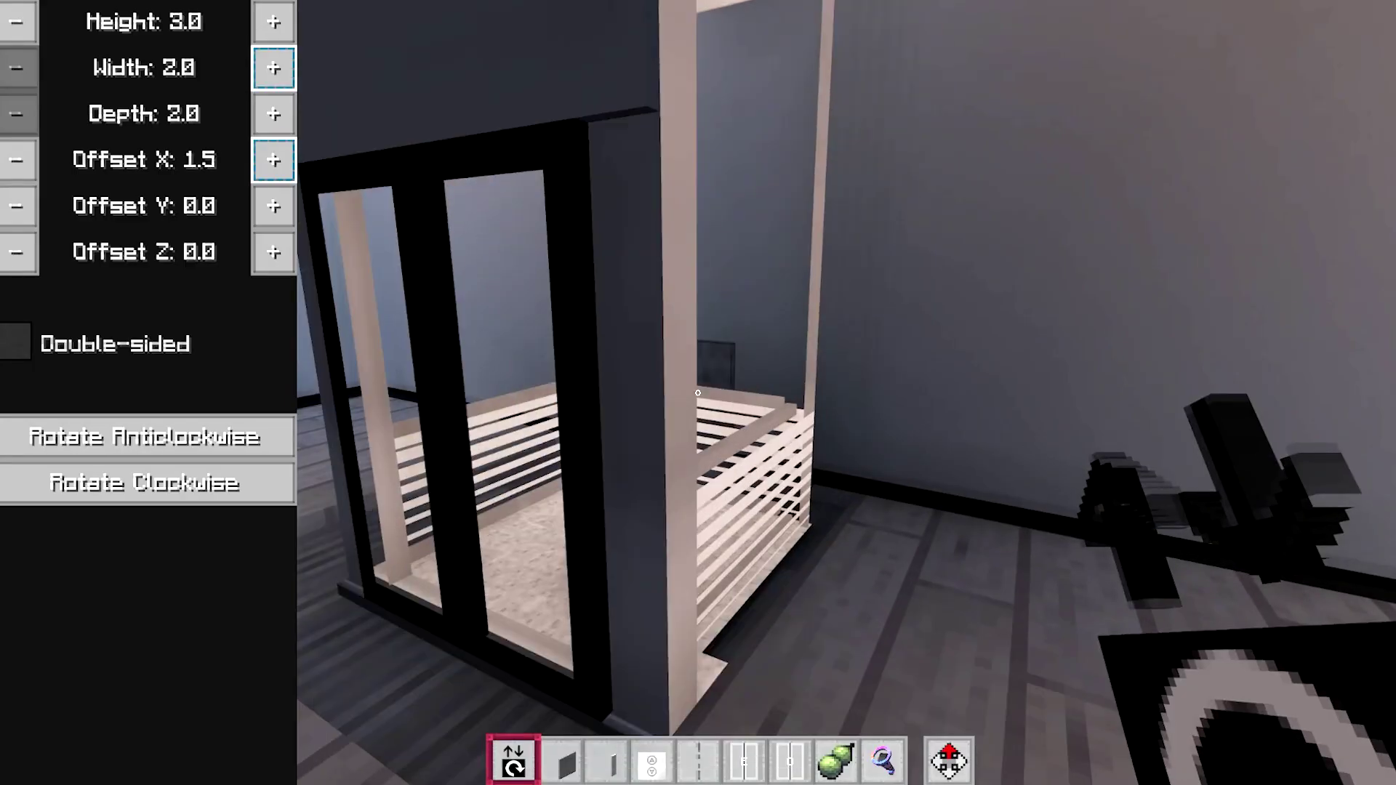
- Set the elevator's width and depth to 3.0 and its Y offset to -1.0
left_click(273, 67)
left_click(273, 68)
left_click(273, 114)
left_click(274, 113)
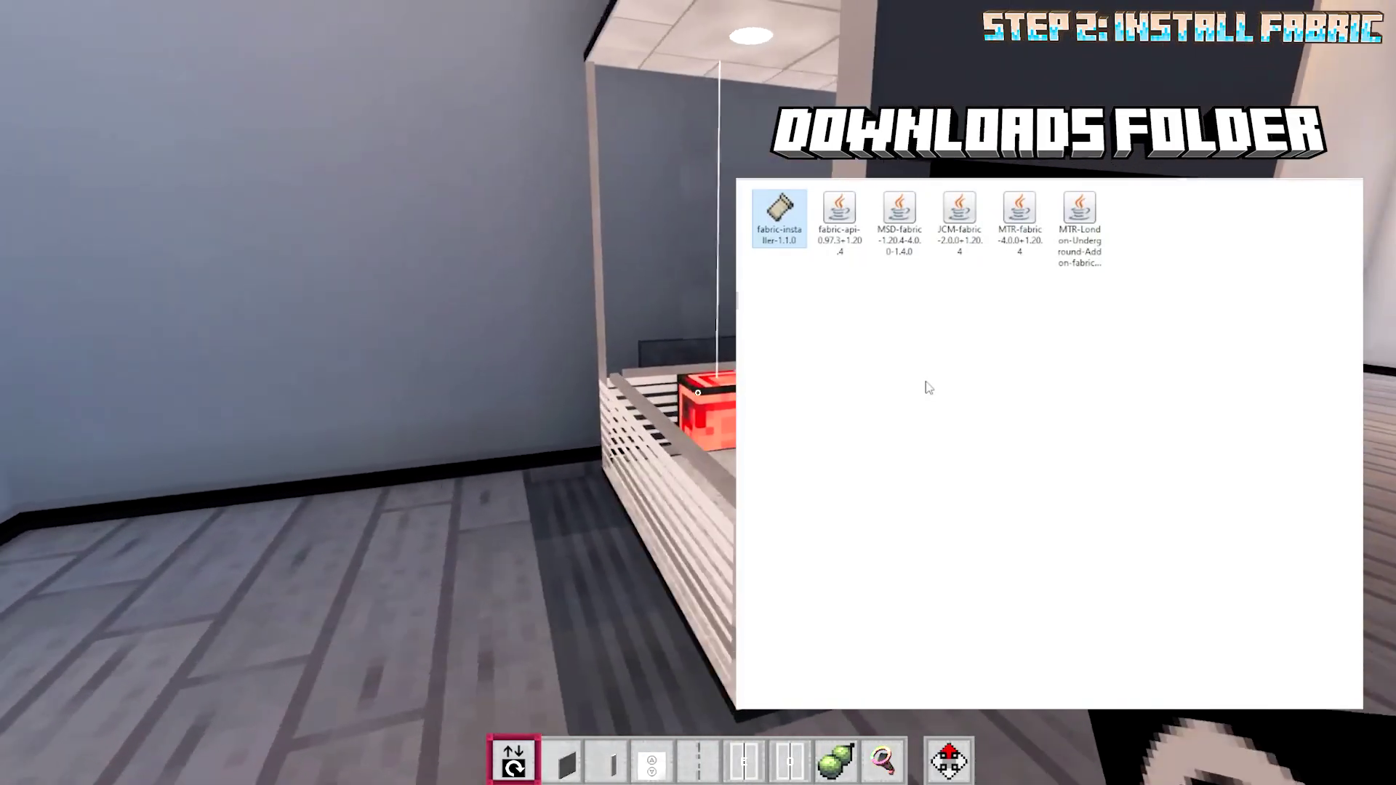
left_click(16, 206)
left_click(16, 206)
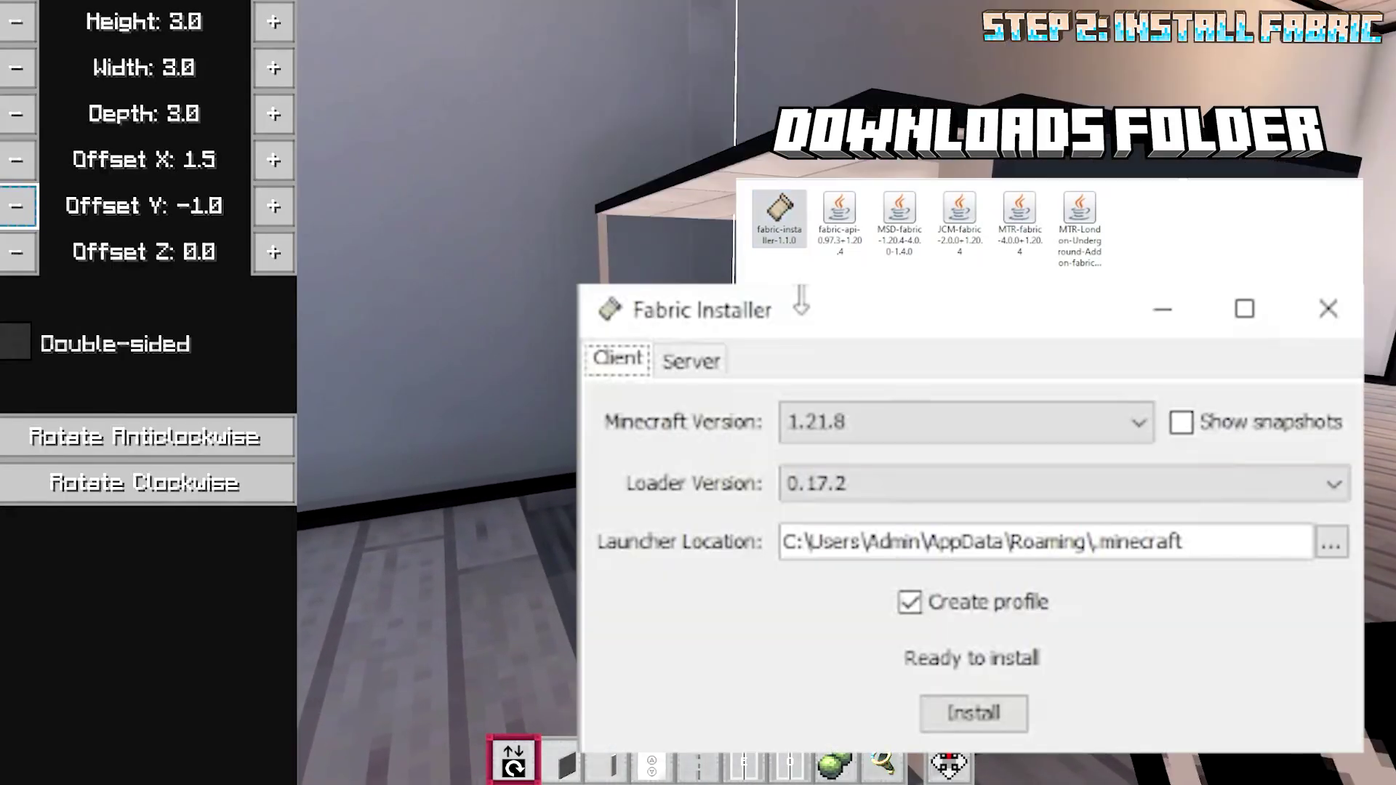
- In the Fabric Installer, install the client loader for Minecraft version 1.20.4 and dismiss the completion message
left_click(910, 421)
scroll(922, 514, "down", 2)
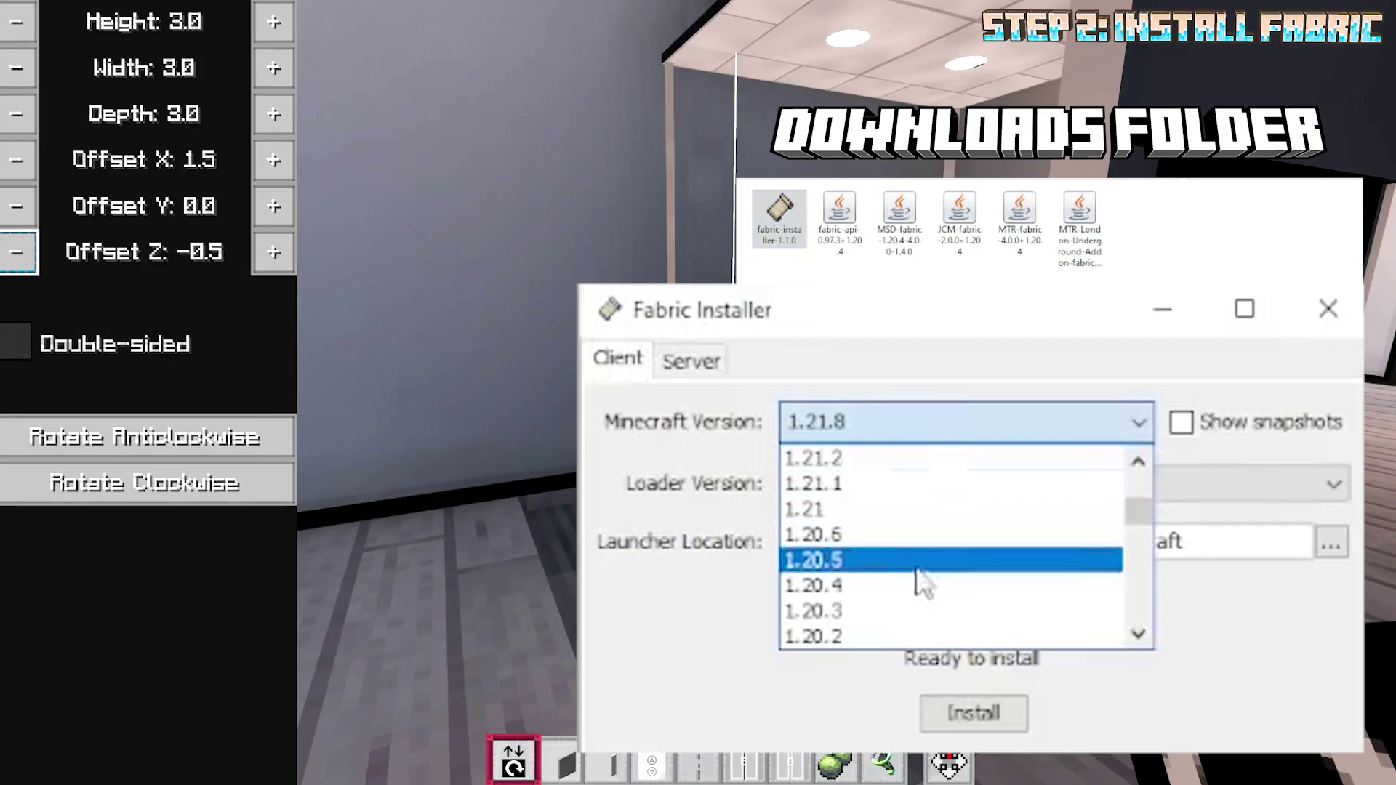
left_click(913, 585)
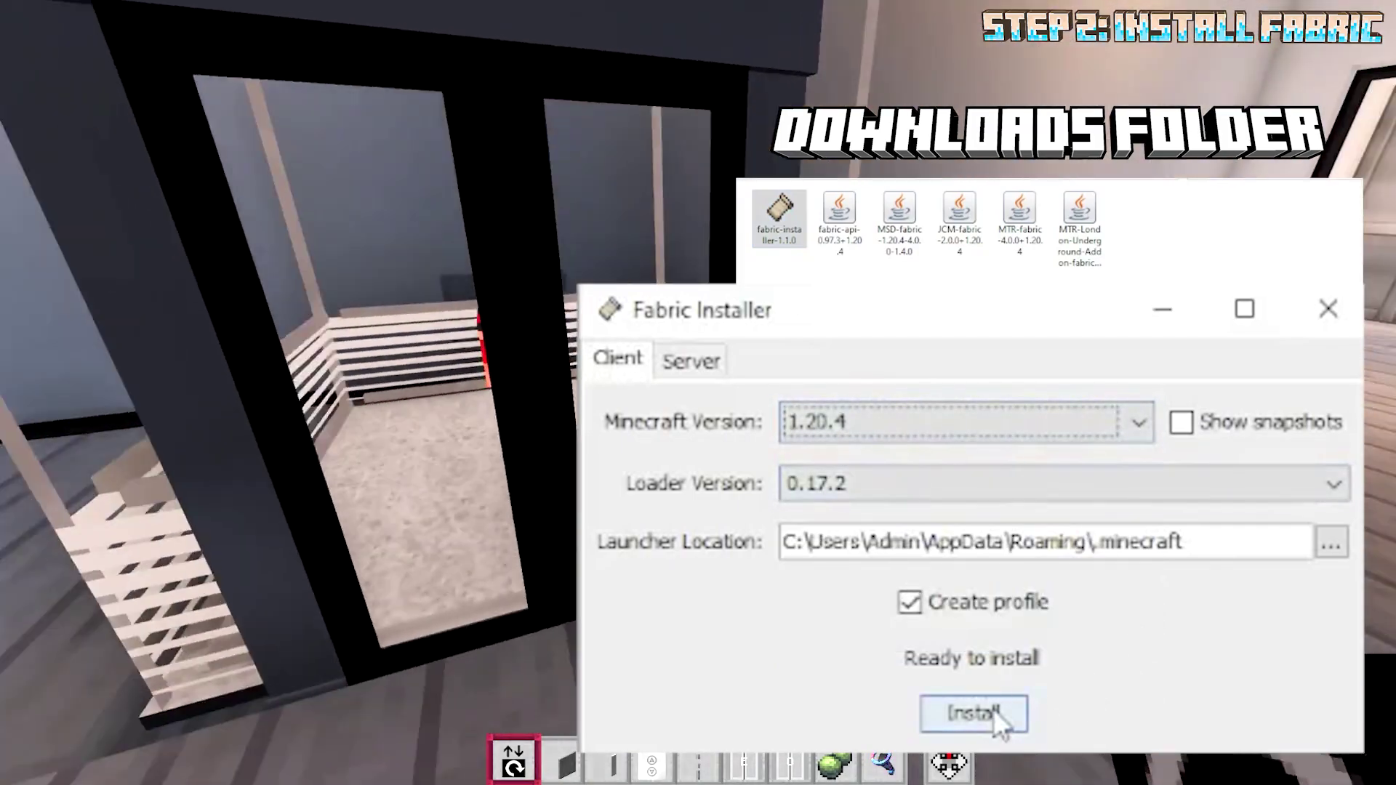
left_click(994, 709)
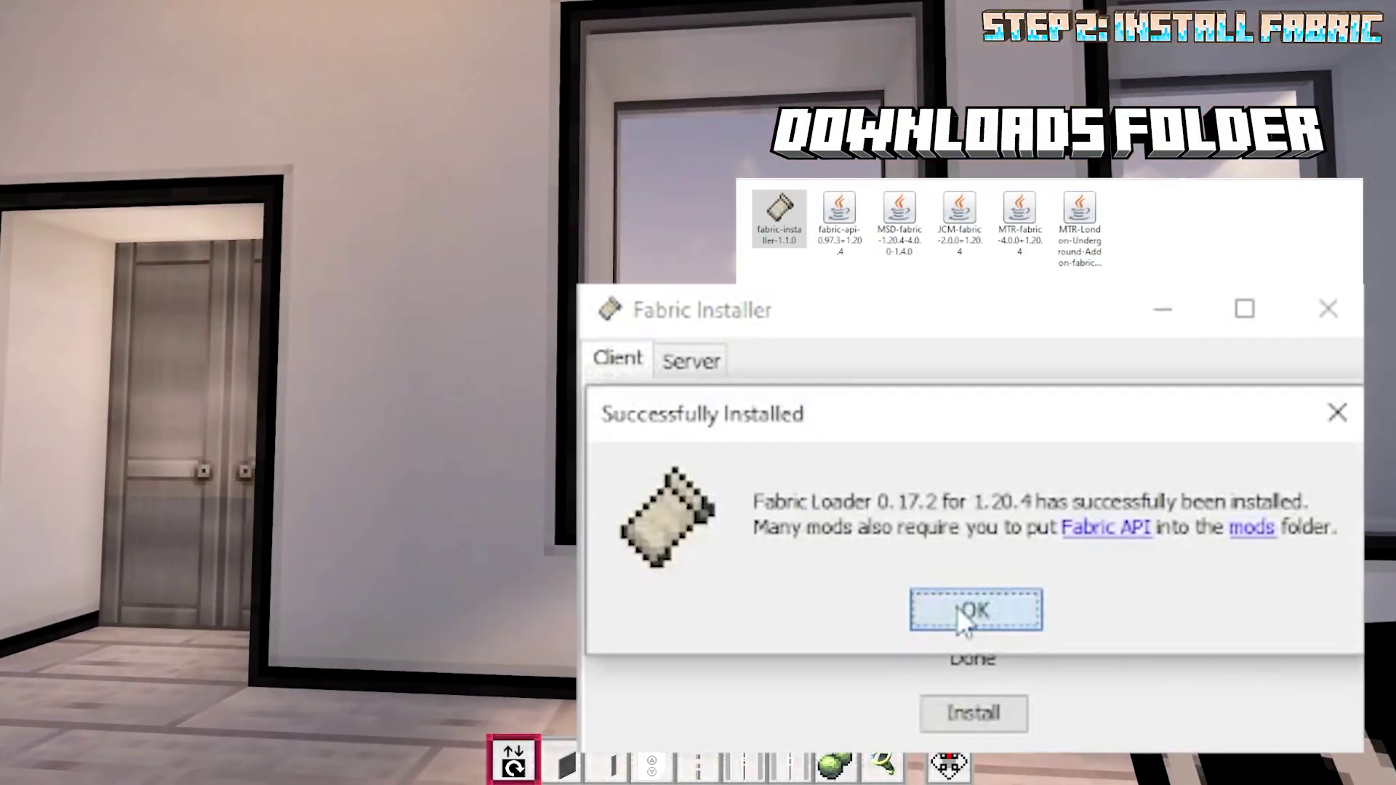
left_click(957, 608)
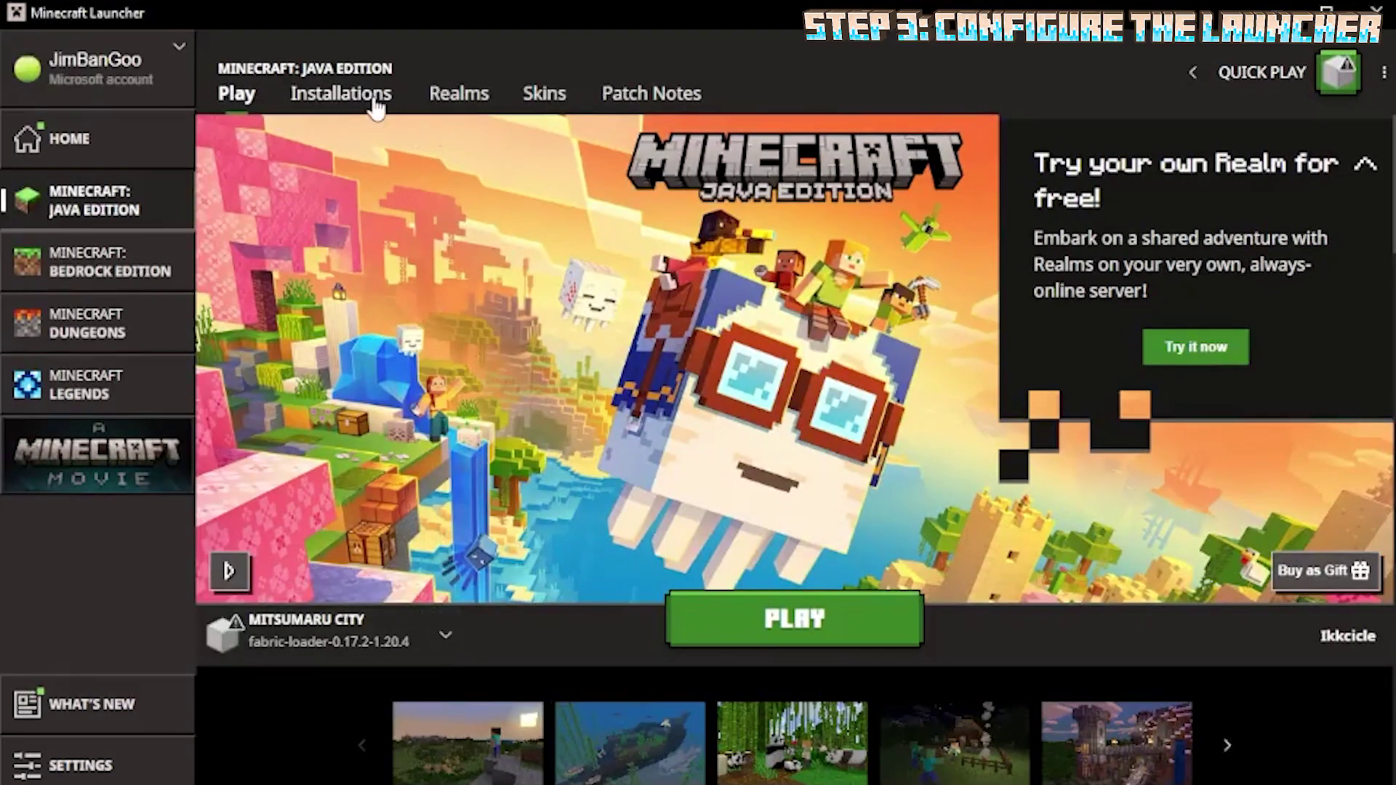
- Start a new Java Edition installation named Elevators, using version release fabric-loader-0.17.2-1.20.4
left_click(337, 96)
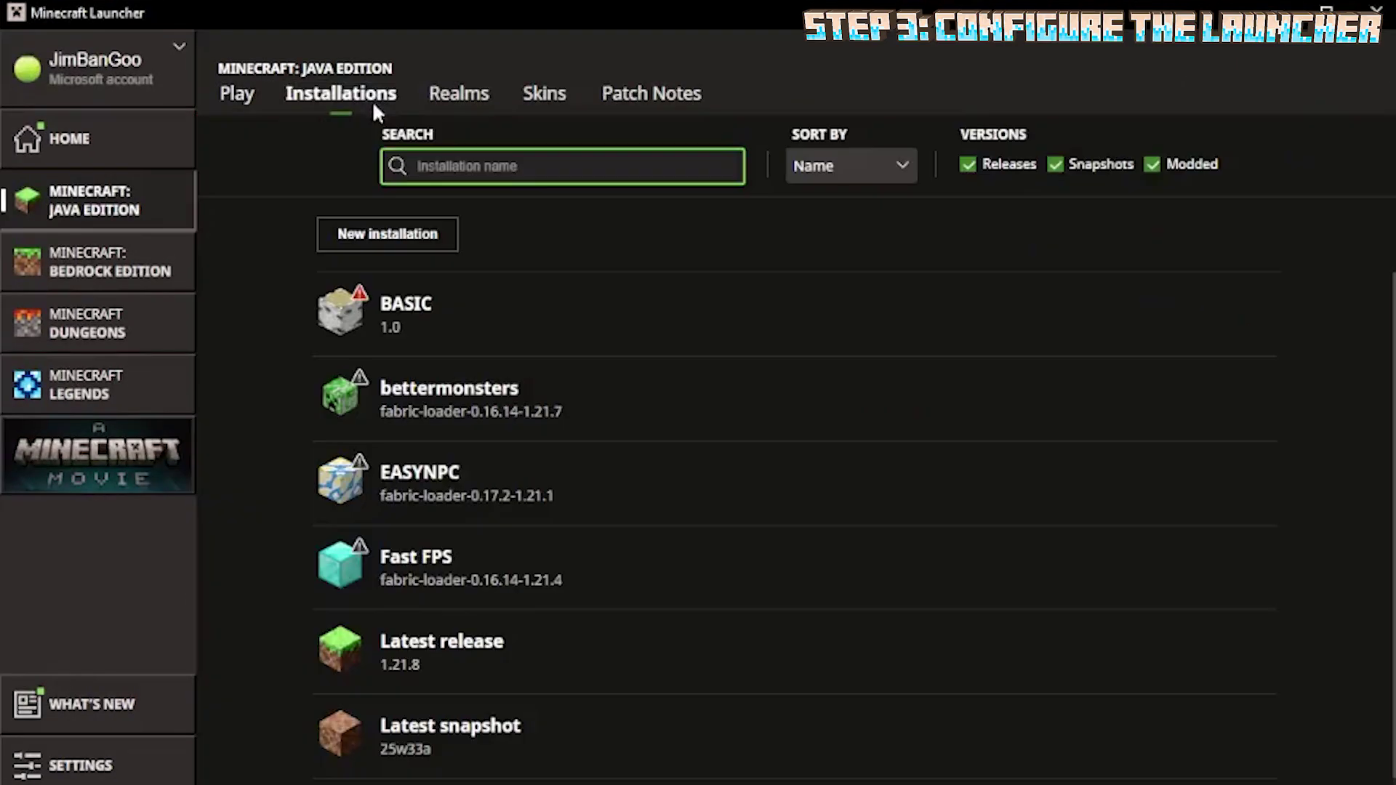
left_click(373, 236)
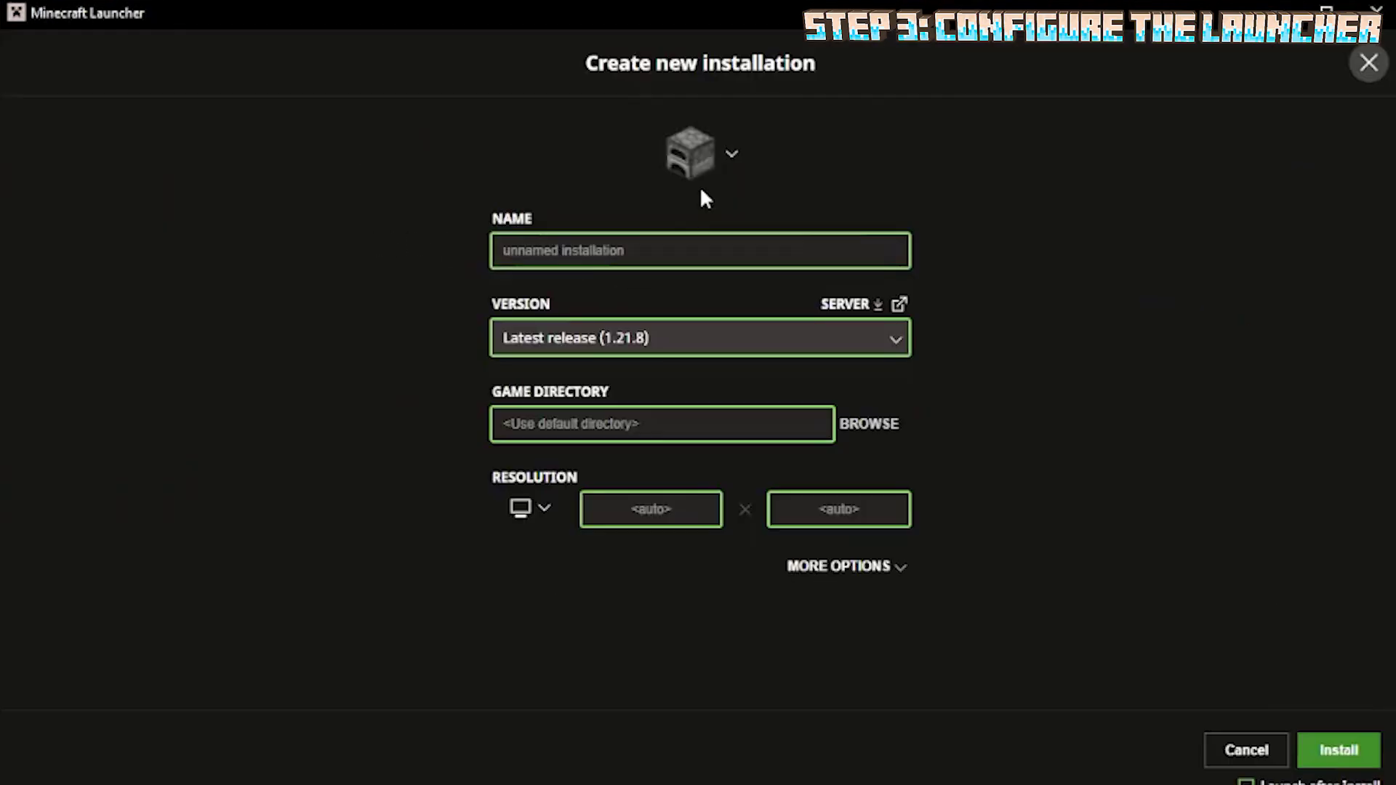
left_click(651, 345)
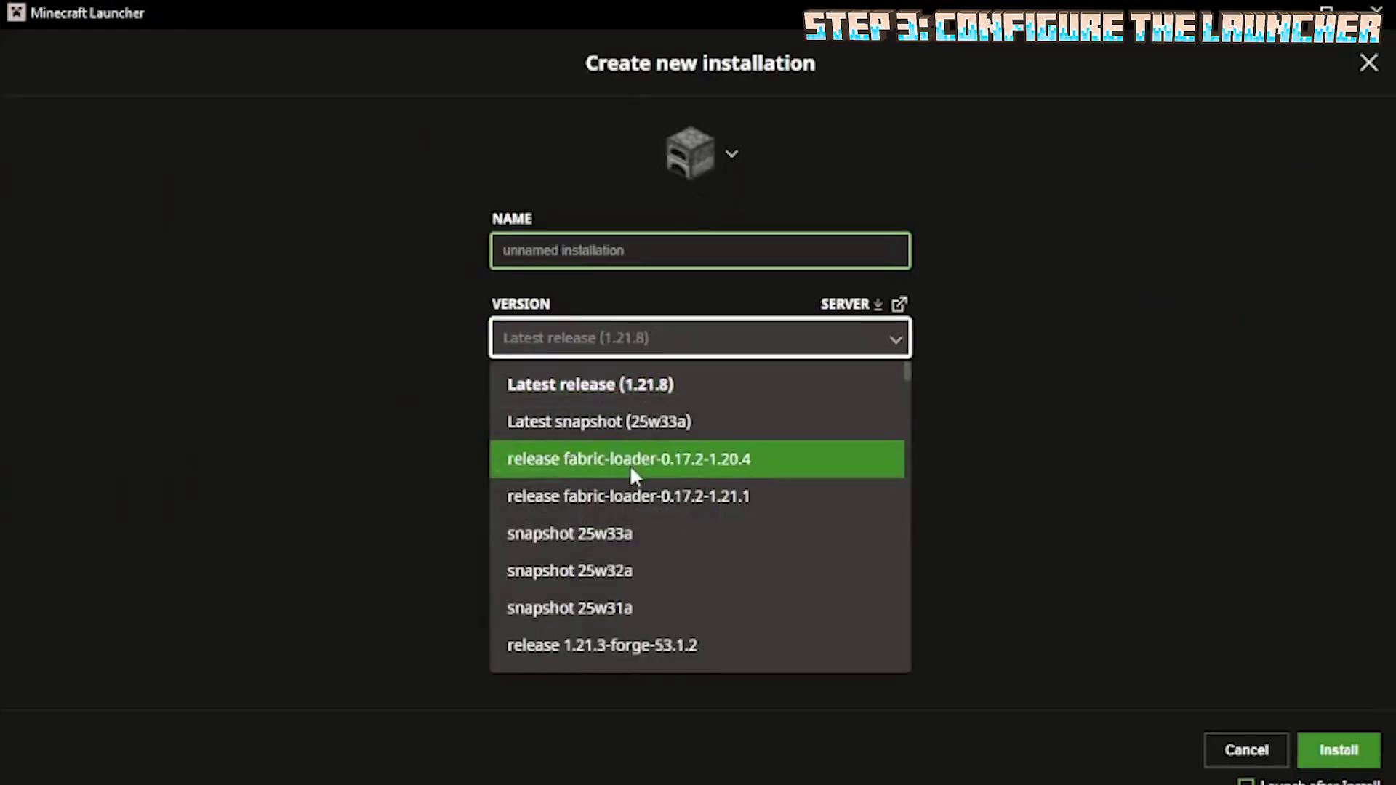
left_click(637, 466)
left_click(573, 250)
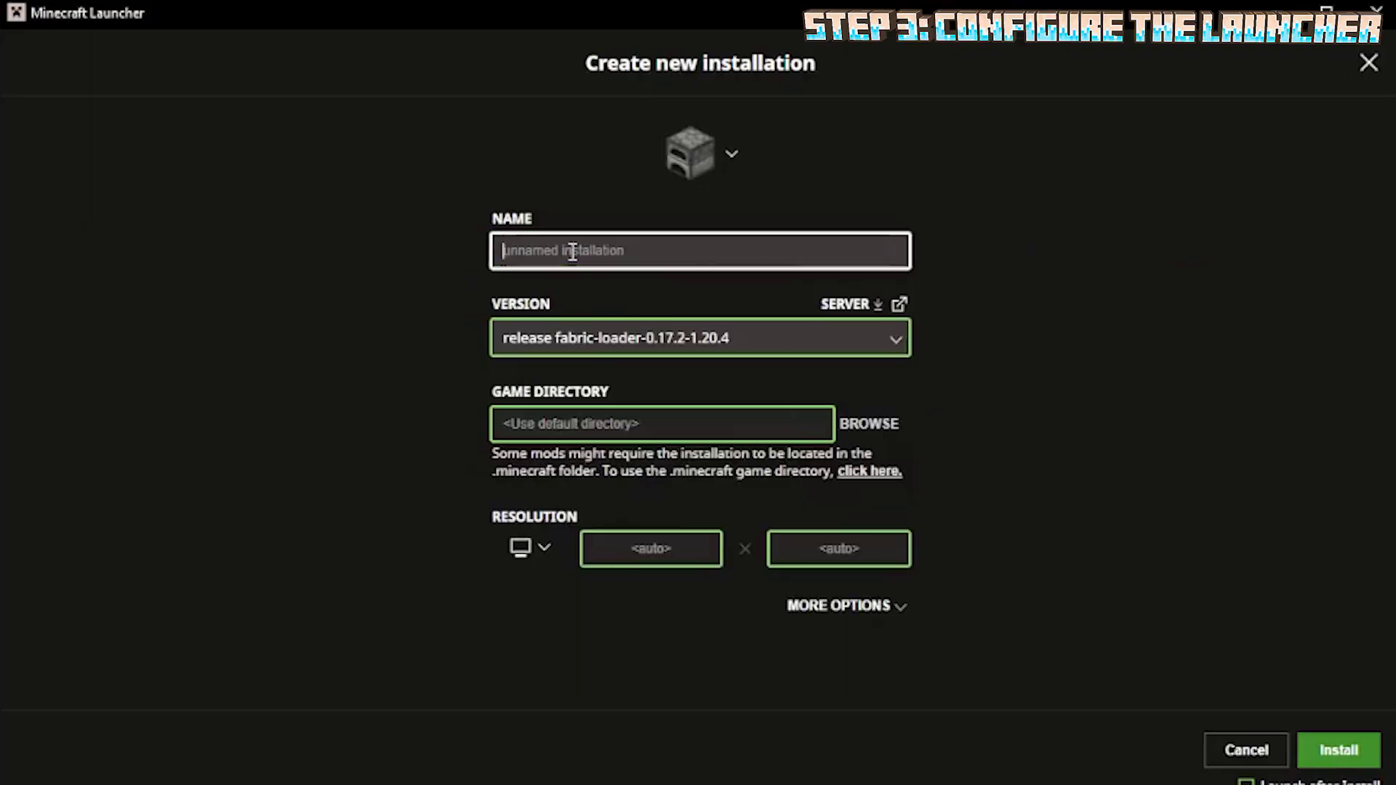
type("Elevators")
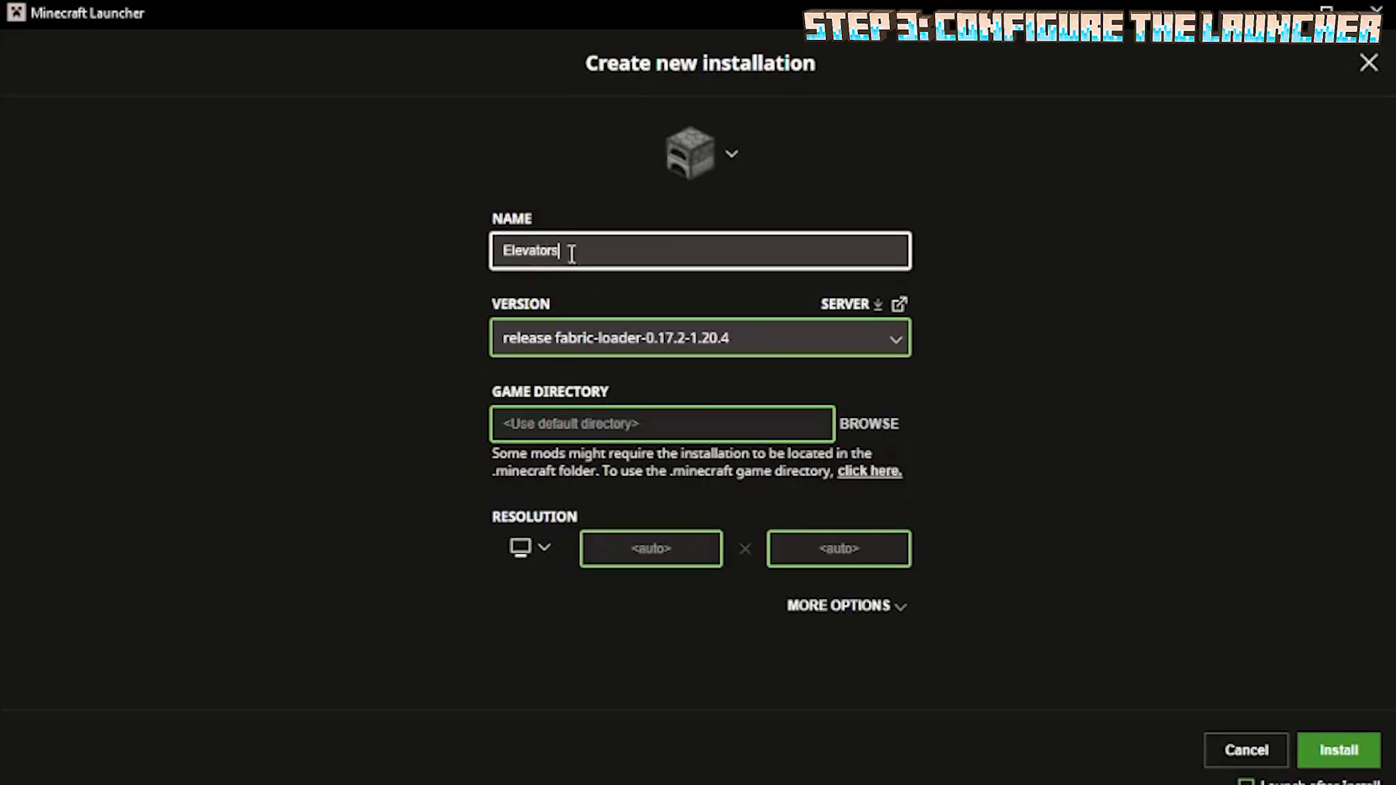
left_click(366, 265)
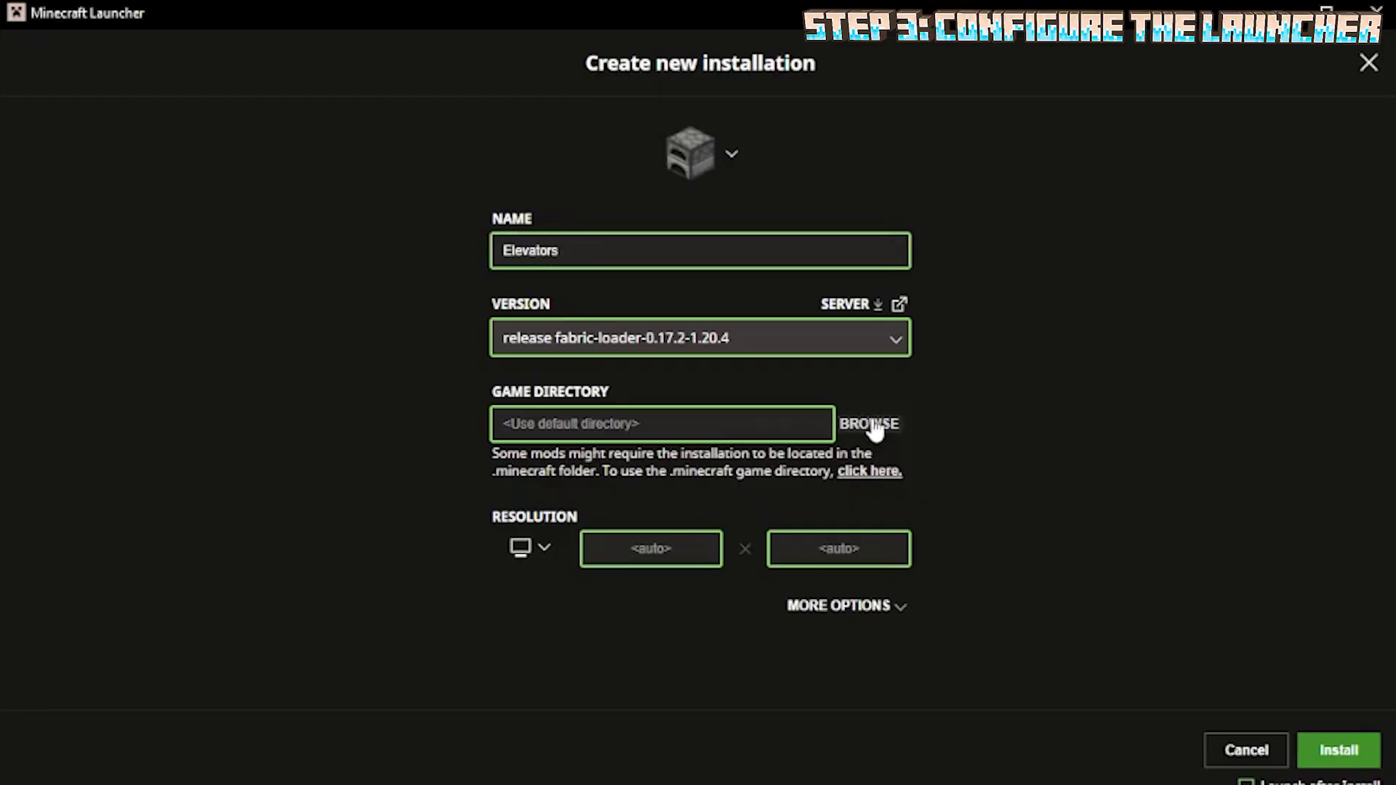
- While browsing for the game directory, create a new folder named elevators inside .minecraft
left_click(873, 426)
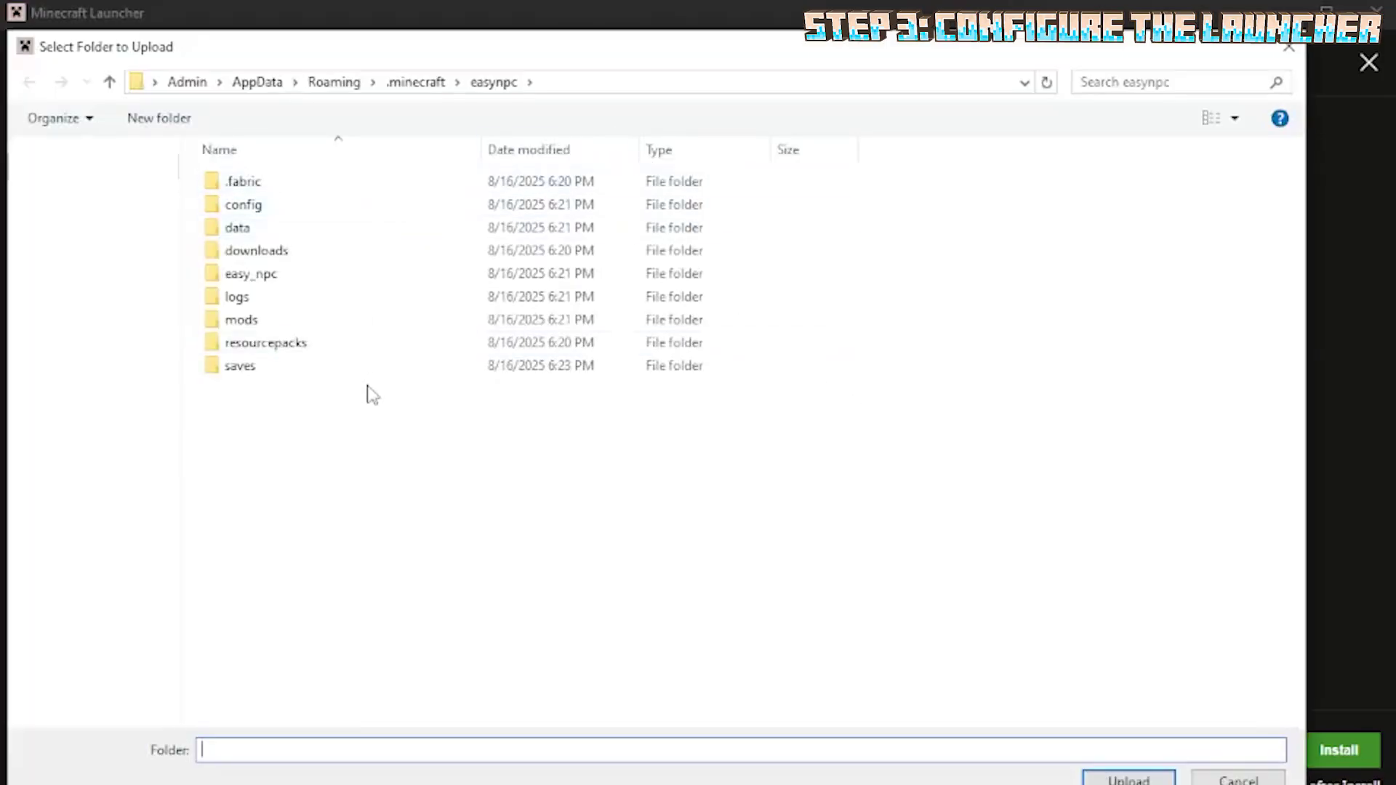
left_click(400, 84)
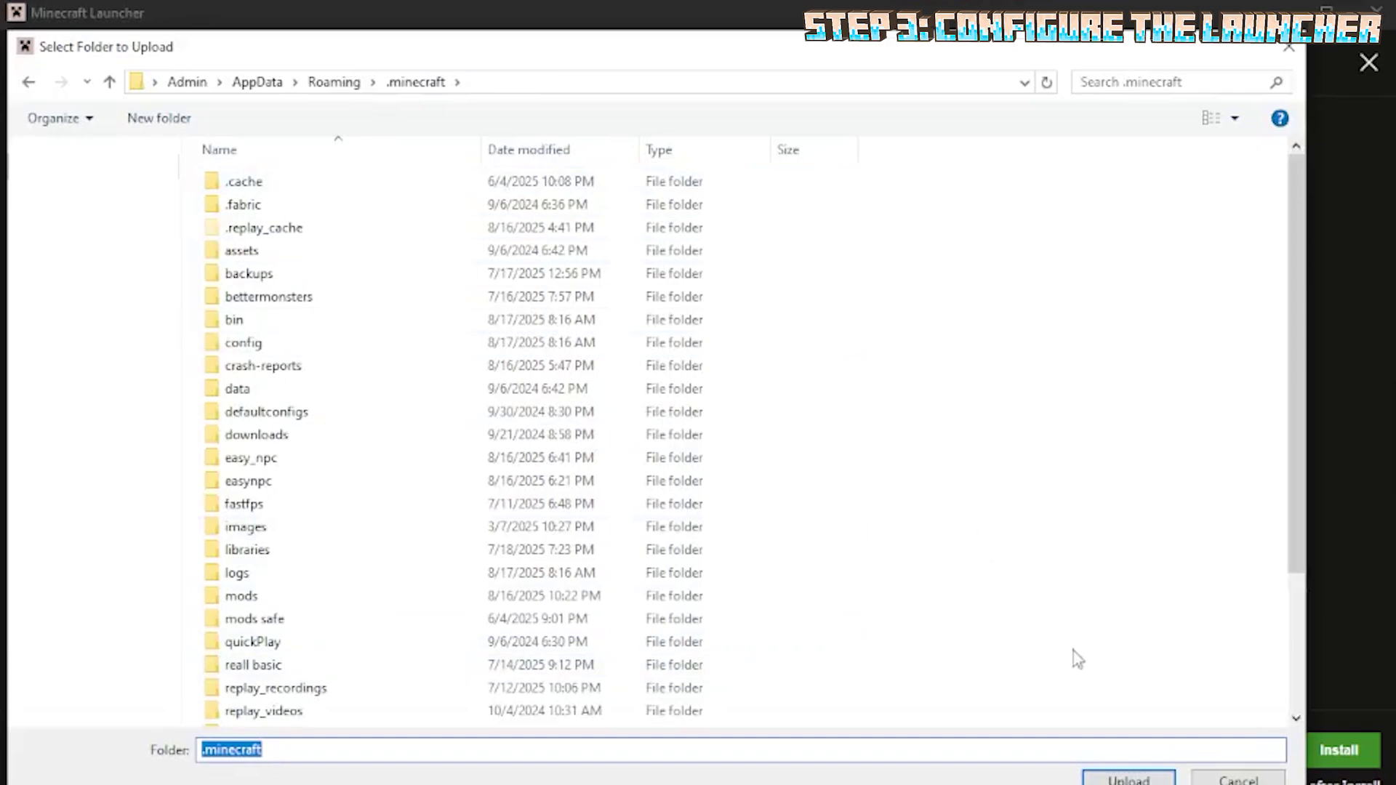
scroll(1012, 659, "down", 3)
right_click(936, 339)
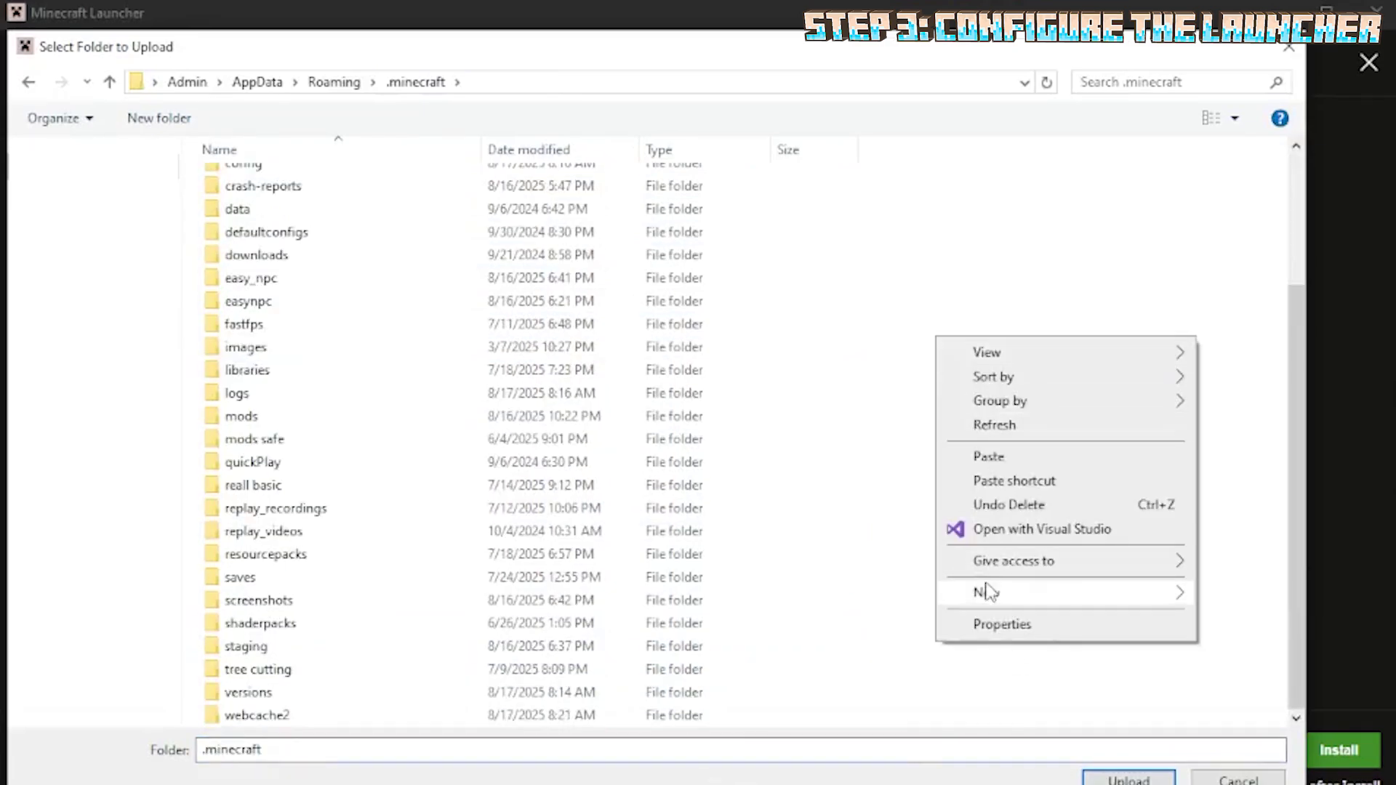
mouse_move(988, 592)
left_click(1229, 591)
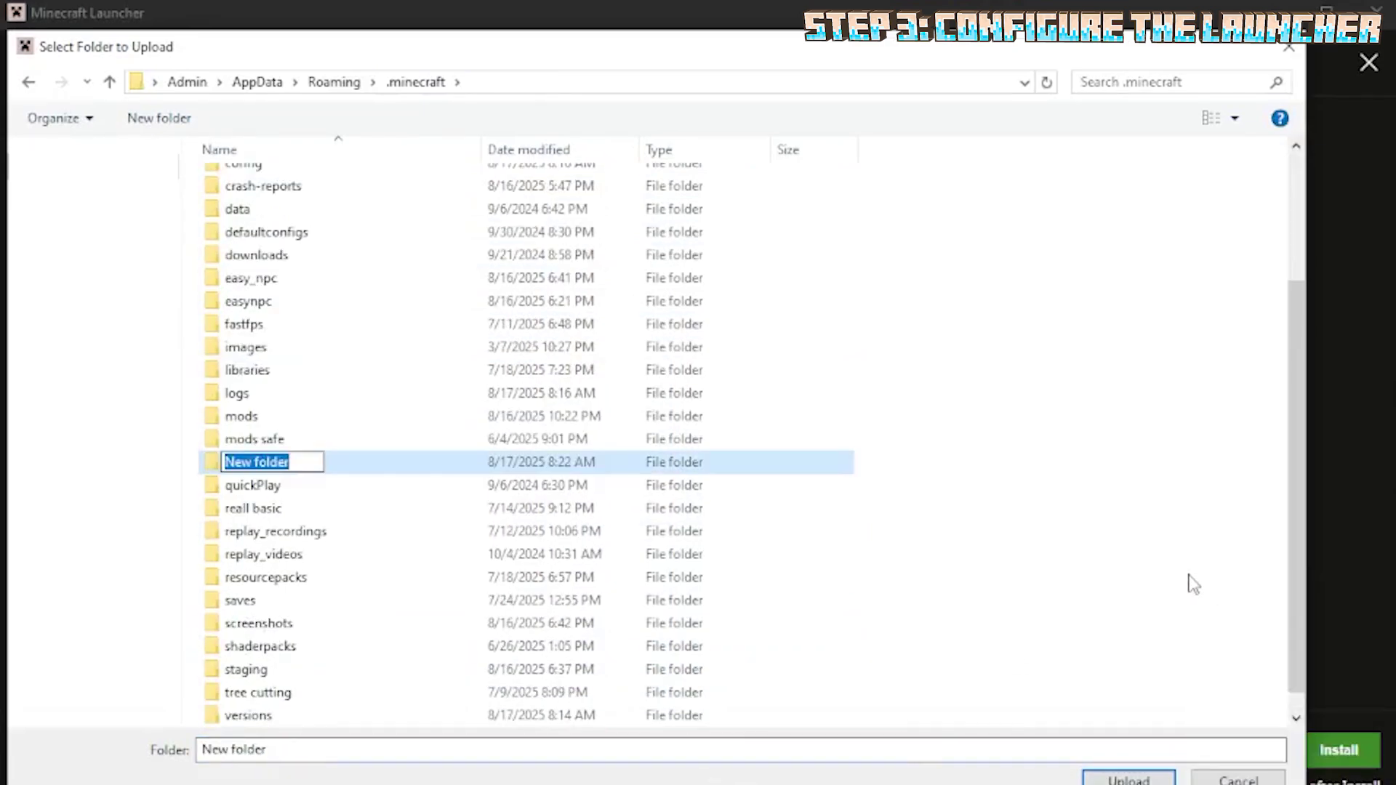
type("elevators")
left_click(1101, 538)
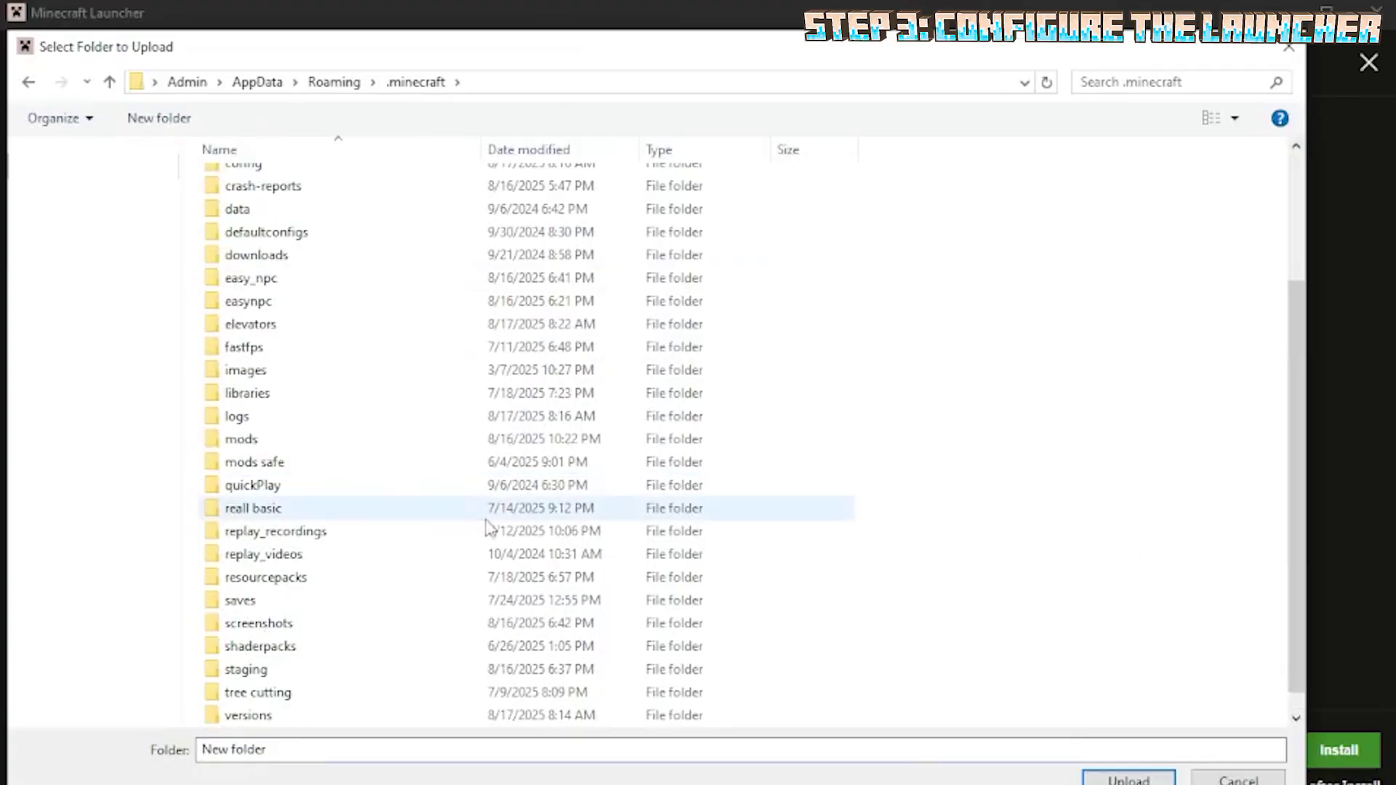
- Use the elevators folder as the game directory, then install and launch the Elevators installation
double_click(275, 324)
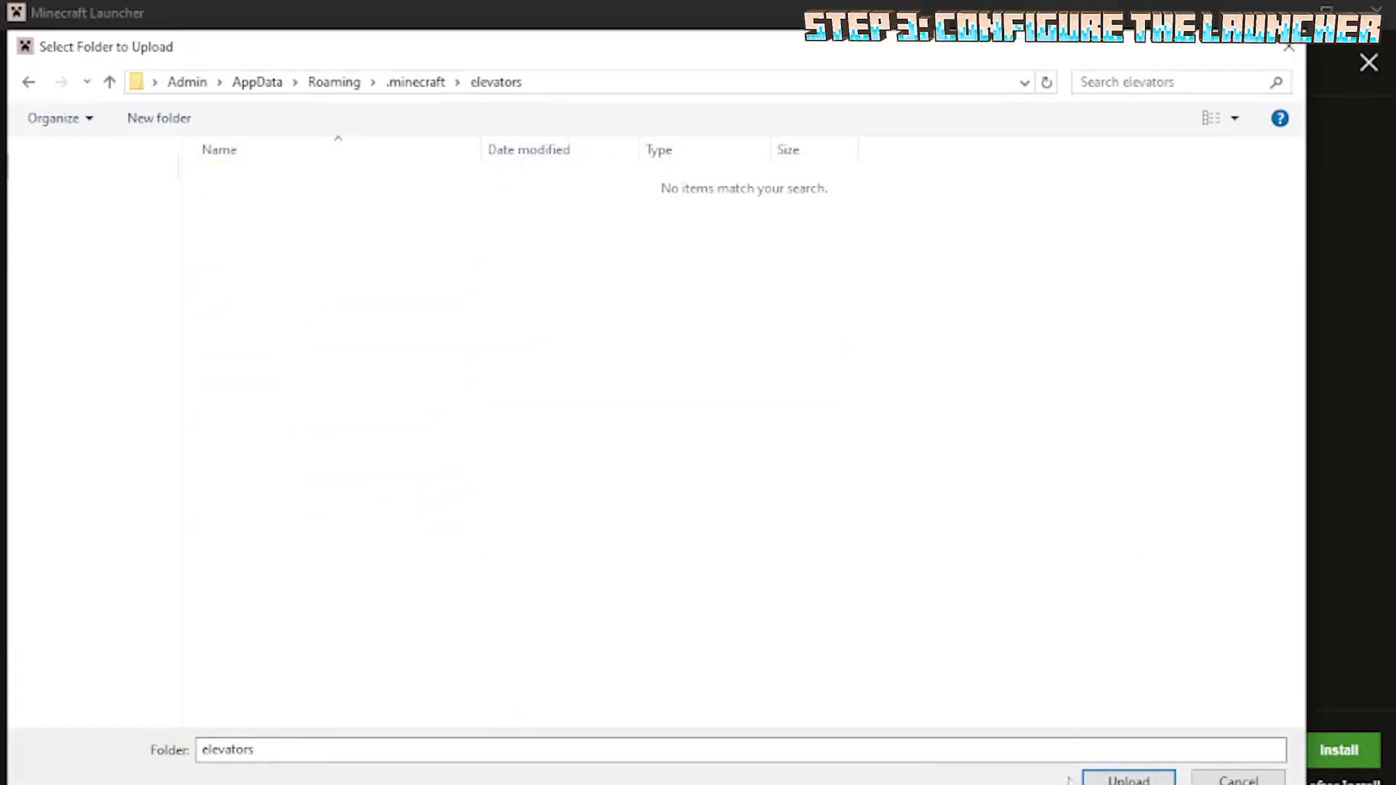
left_click(1101, 778)
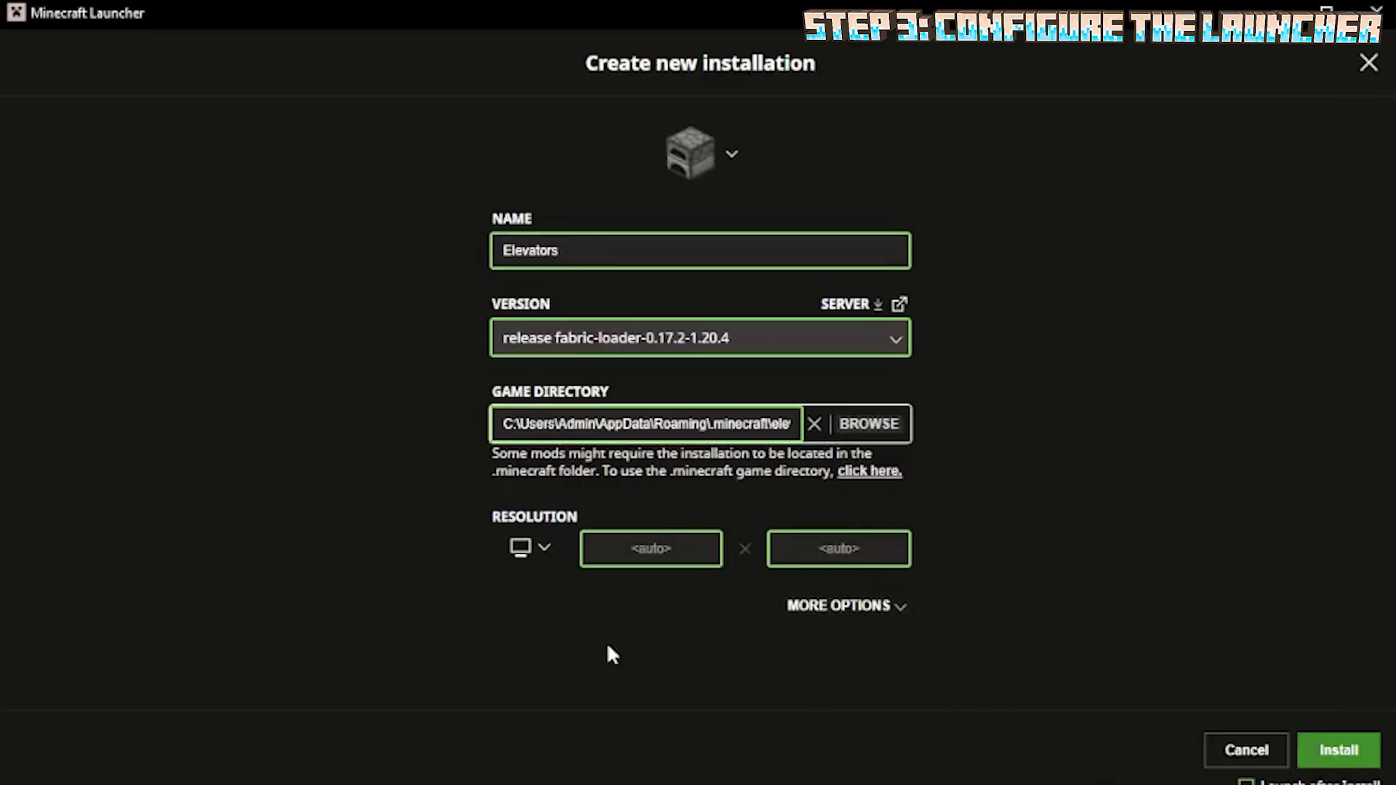
left_click(1367, 760)
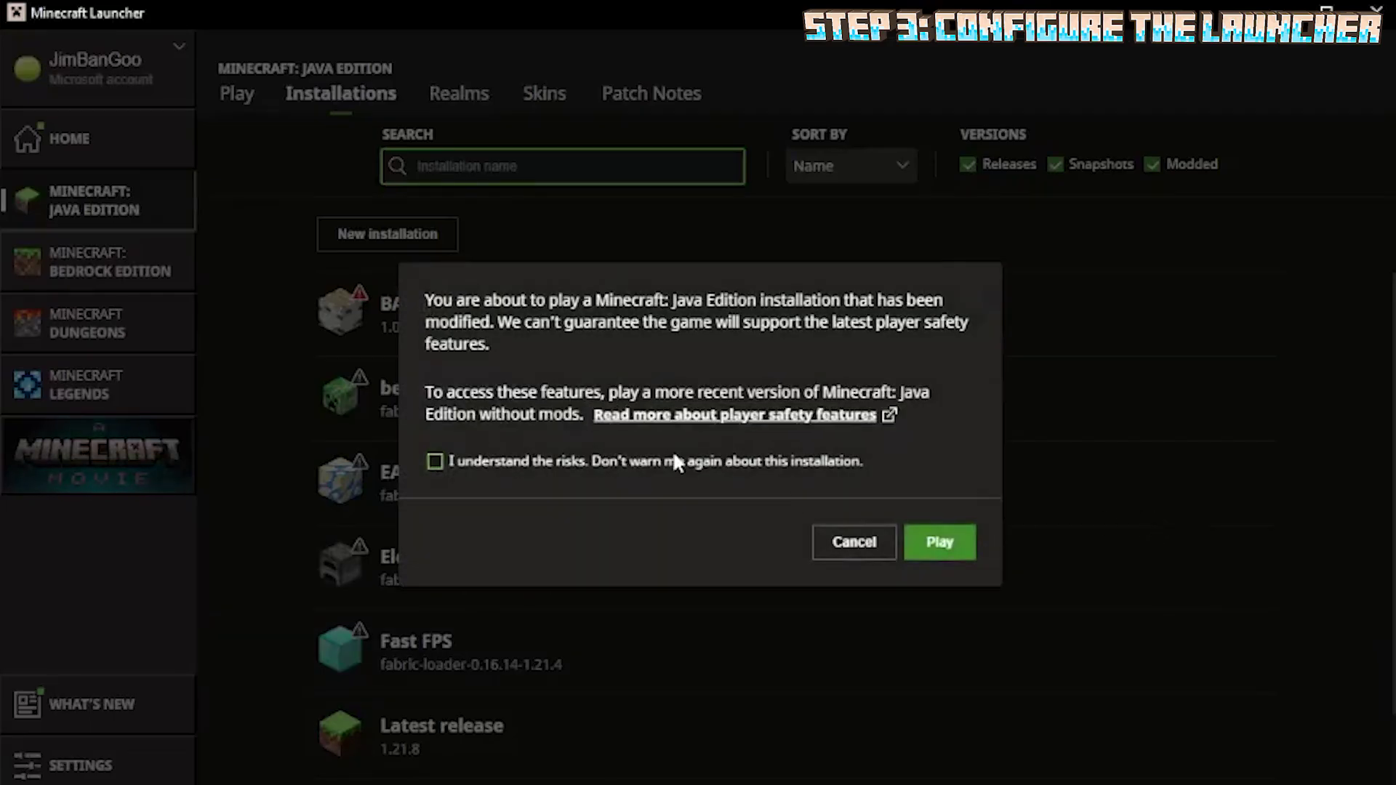
left_click(854, 542)
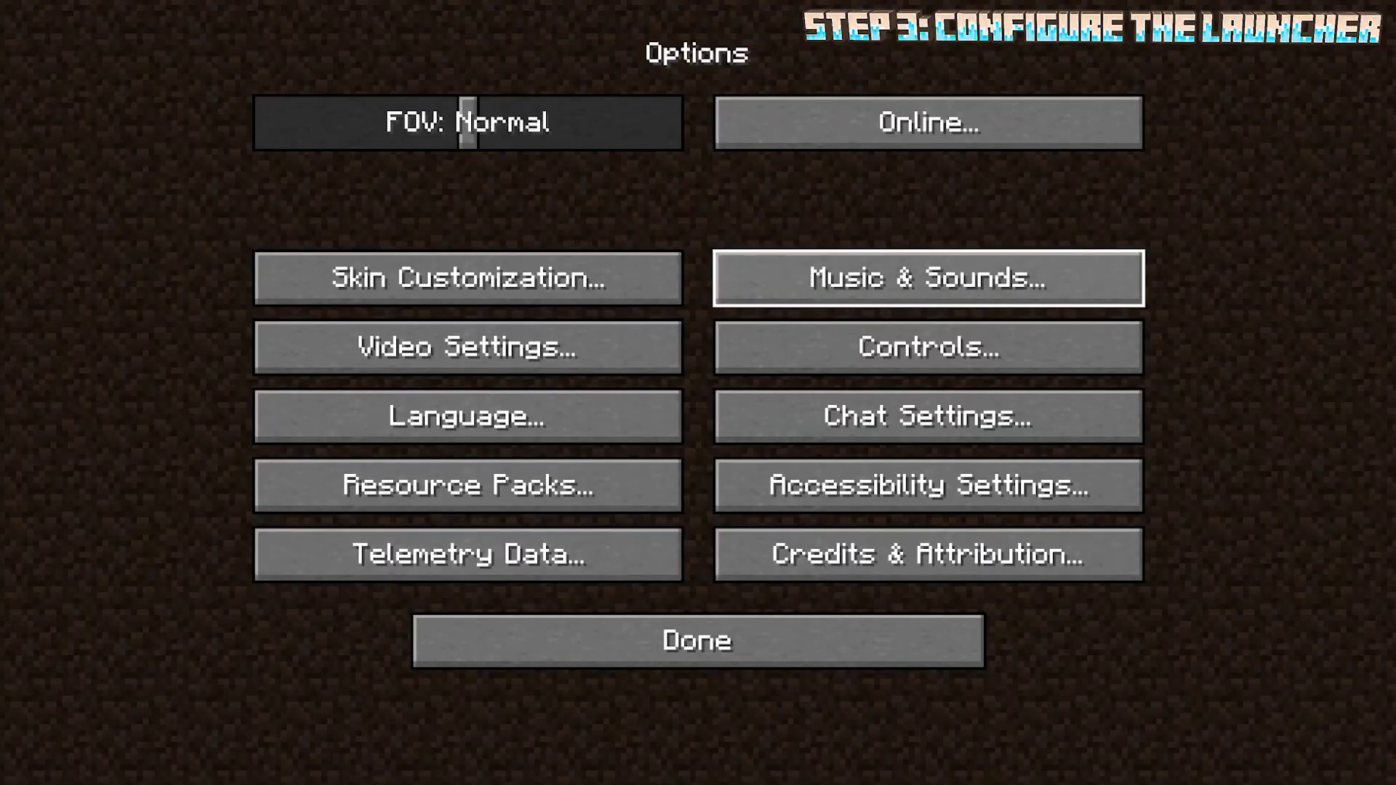
- In Minecraft's sound options, set the music to OFF
left_click(929, 278)
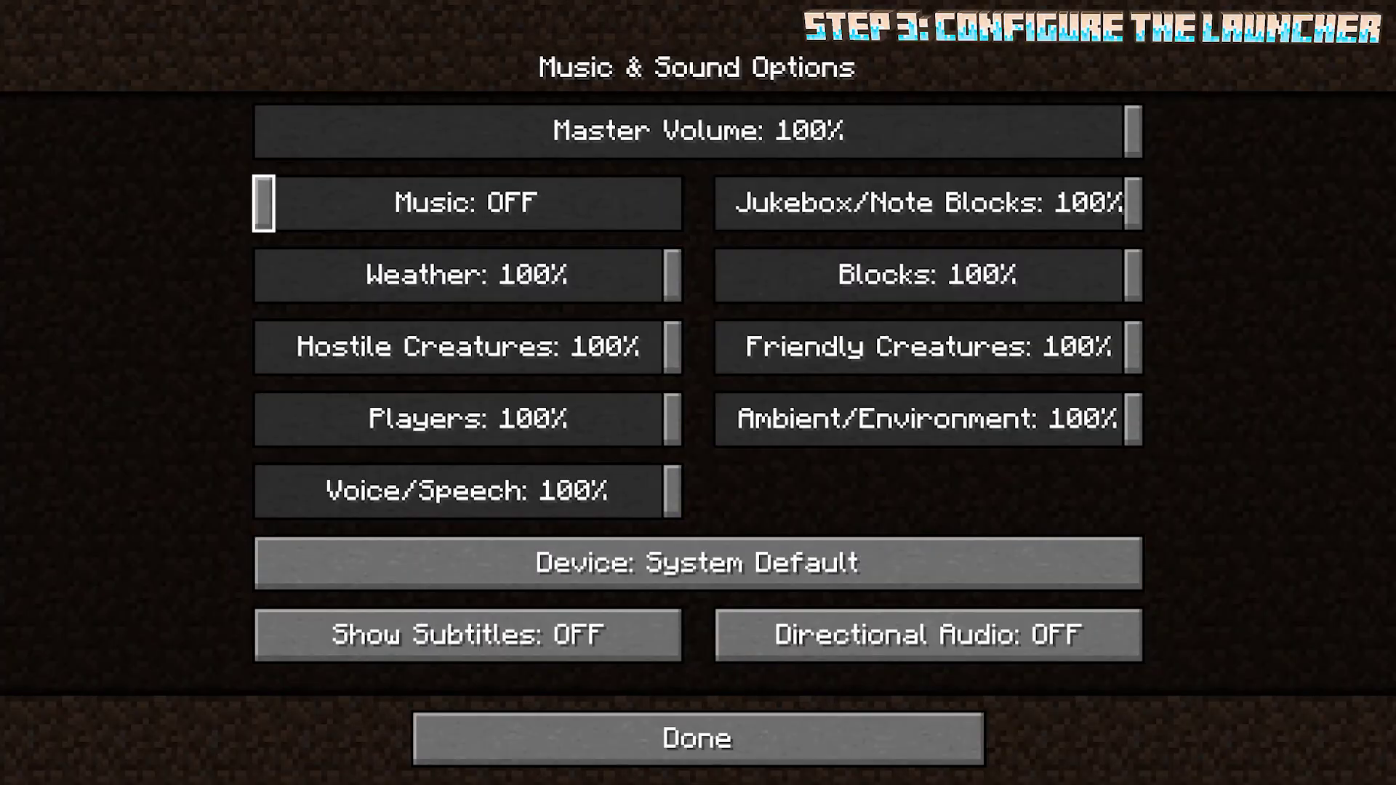
key("Escape")
- In the key binds, assign Sneak to C and Sprint to Left Shift
key("Right")
key("Return")
key("Tab")
key("Tab")
key("Return")
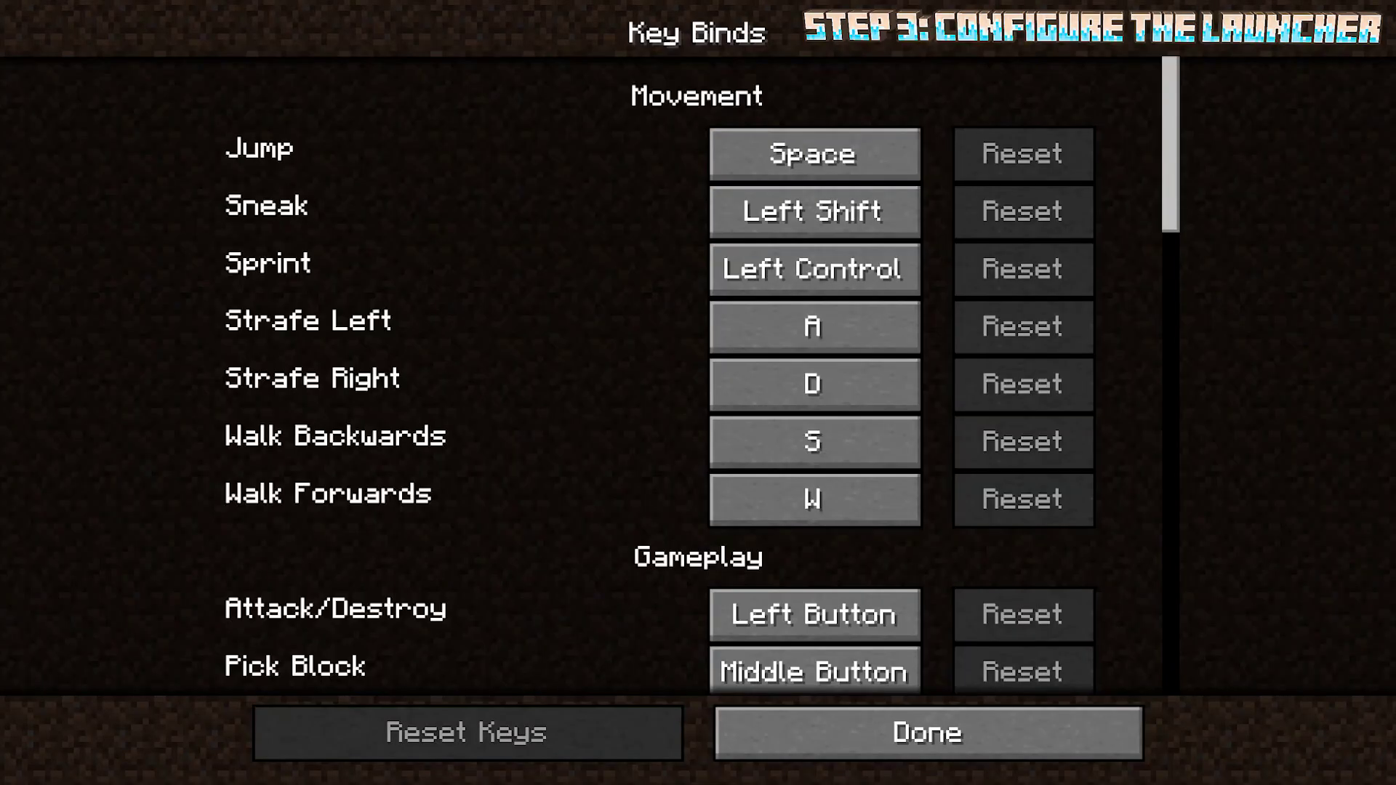
key("Return")
key("c")
key("Down")
key("Return")
key("shift")
key("Down")
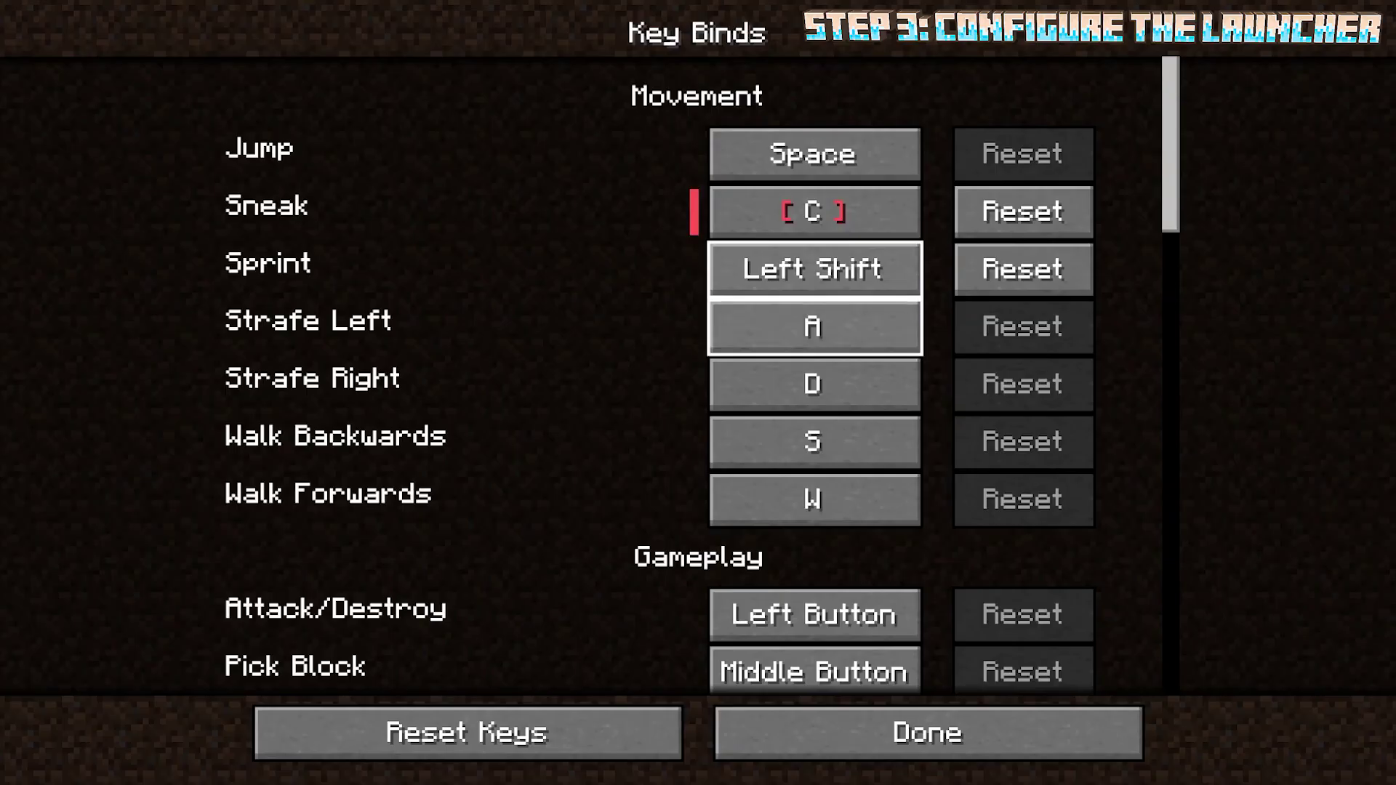
- Bind Load Hotbar Activator to [ and Save Hotbar Activator to ]
key("Down")
key("Down")
key("Down")
key("Down")
key("Down")
key("Down")
key("Down")
key("Down")
key("Down")
key("Down")
key("Down")
key("Down")
key("Down")
key("Down")
key("Down")
key("Down")
key("Down")
key("Down")
key("Down")
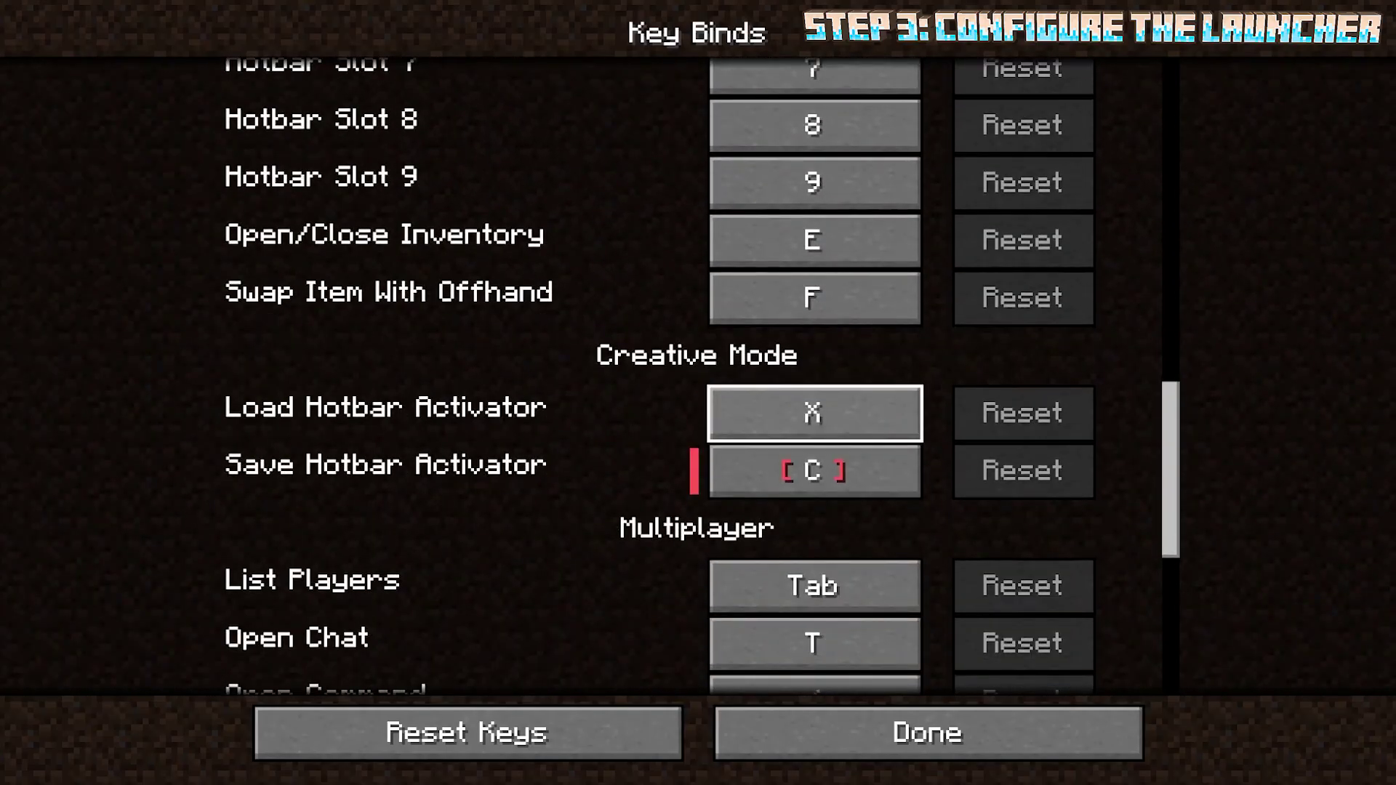
key("bracketleft")
key("Down")
key("Return")
key("bracketright")
- Bind Open Command to the ` key and leave the options
key("Down")
key("Down")
key("Down")
key("Return")
key("grave")
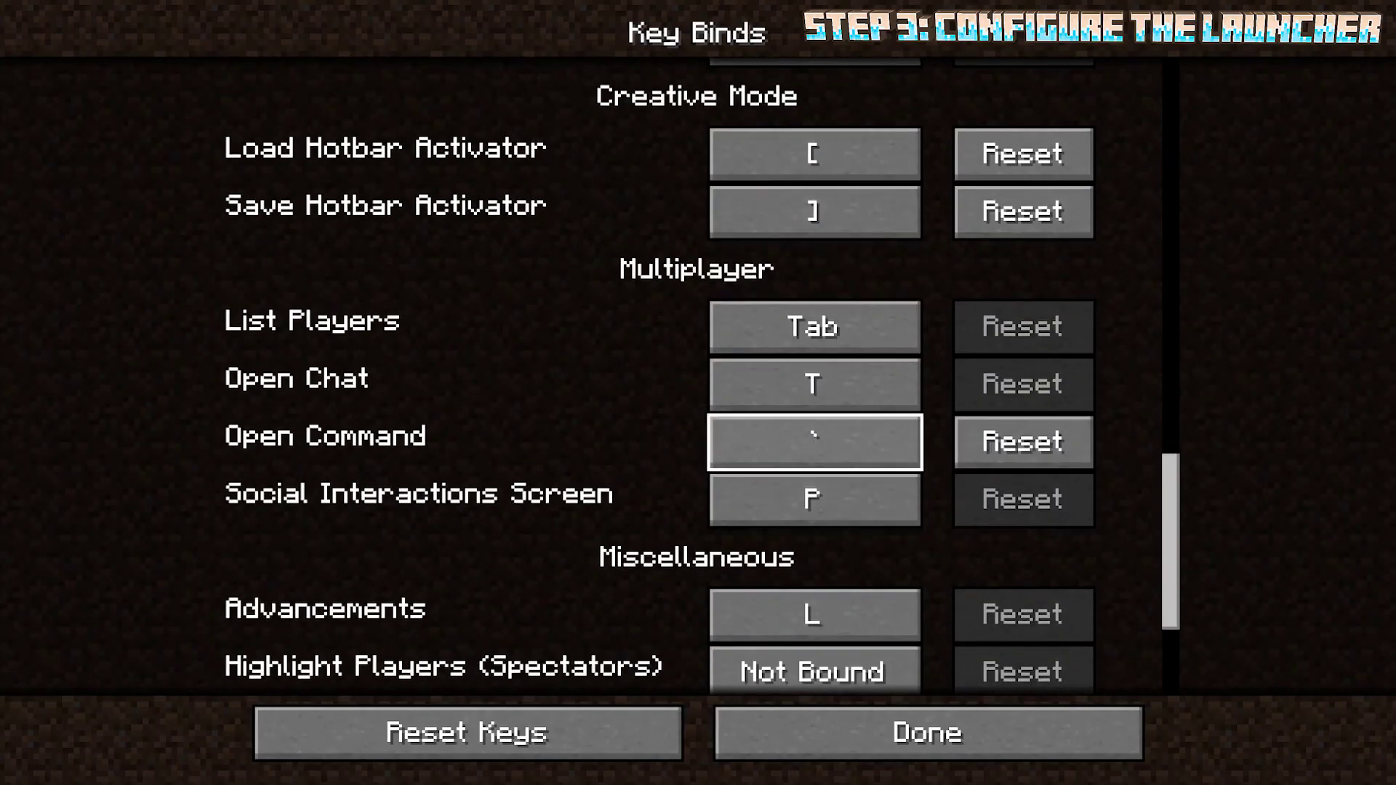
key("Escape")
key("Escape")
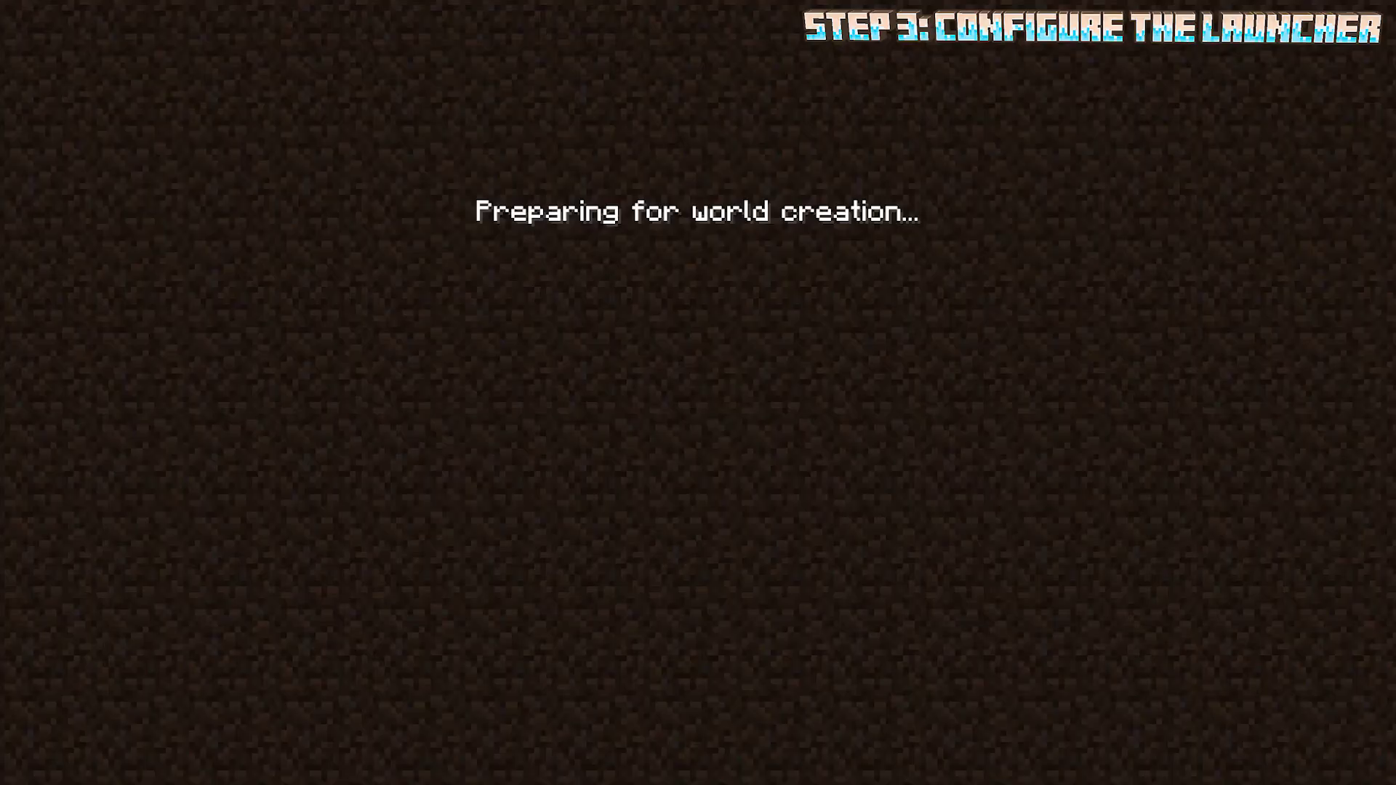
- Create a new world named New World in Creative game mode
left_click(698, 263)
left_click(699, 263)
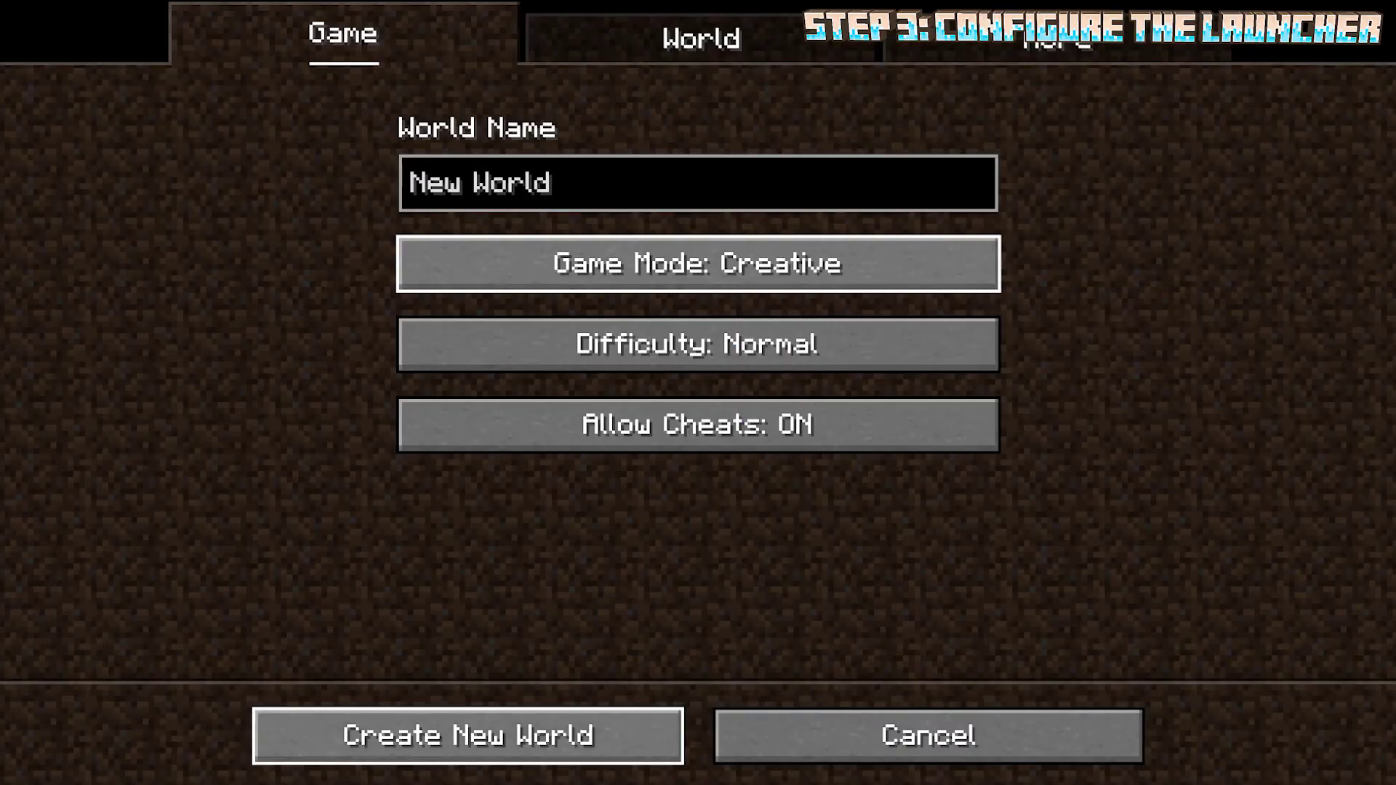
left_click(468, 736)
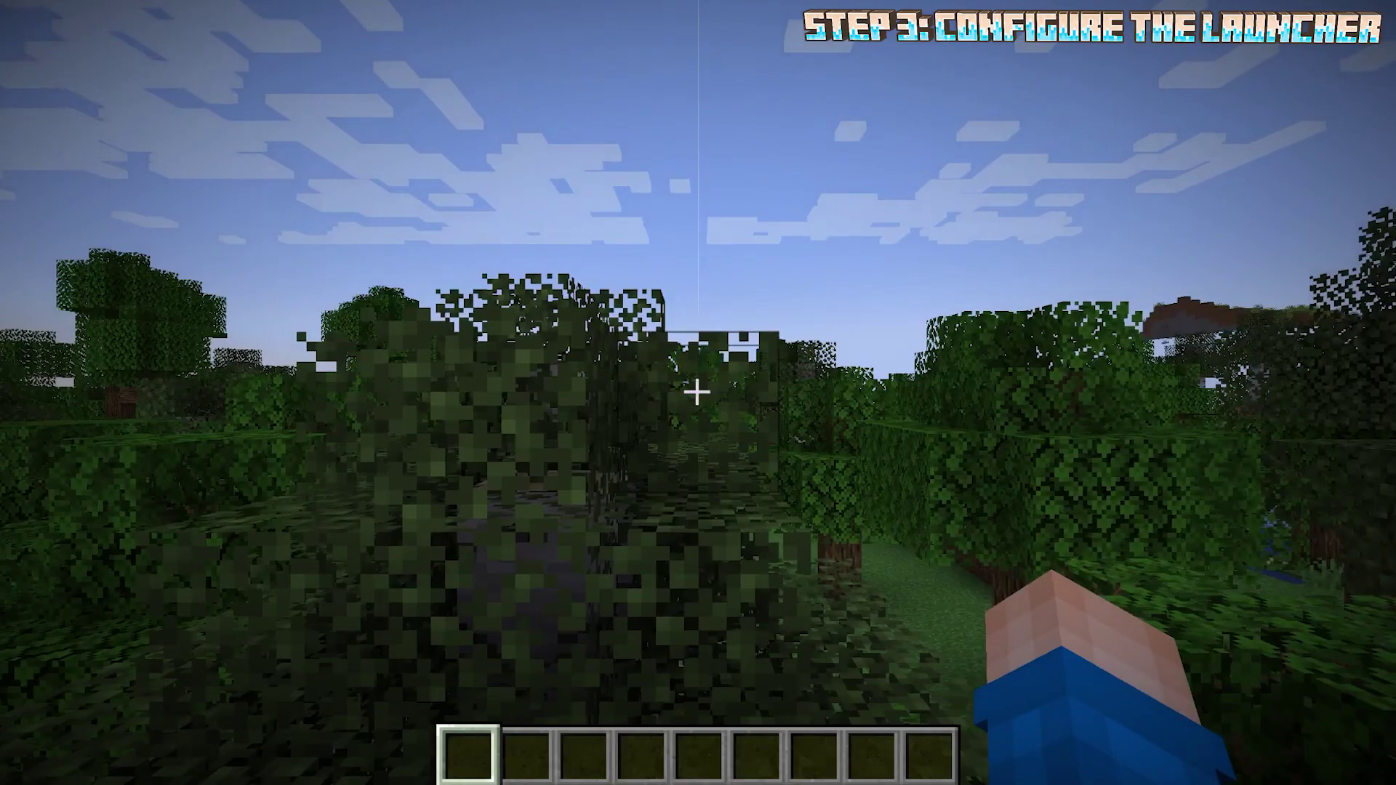
- Set the mouse sensitivity to 35% and return to the world
key("Escape")
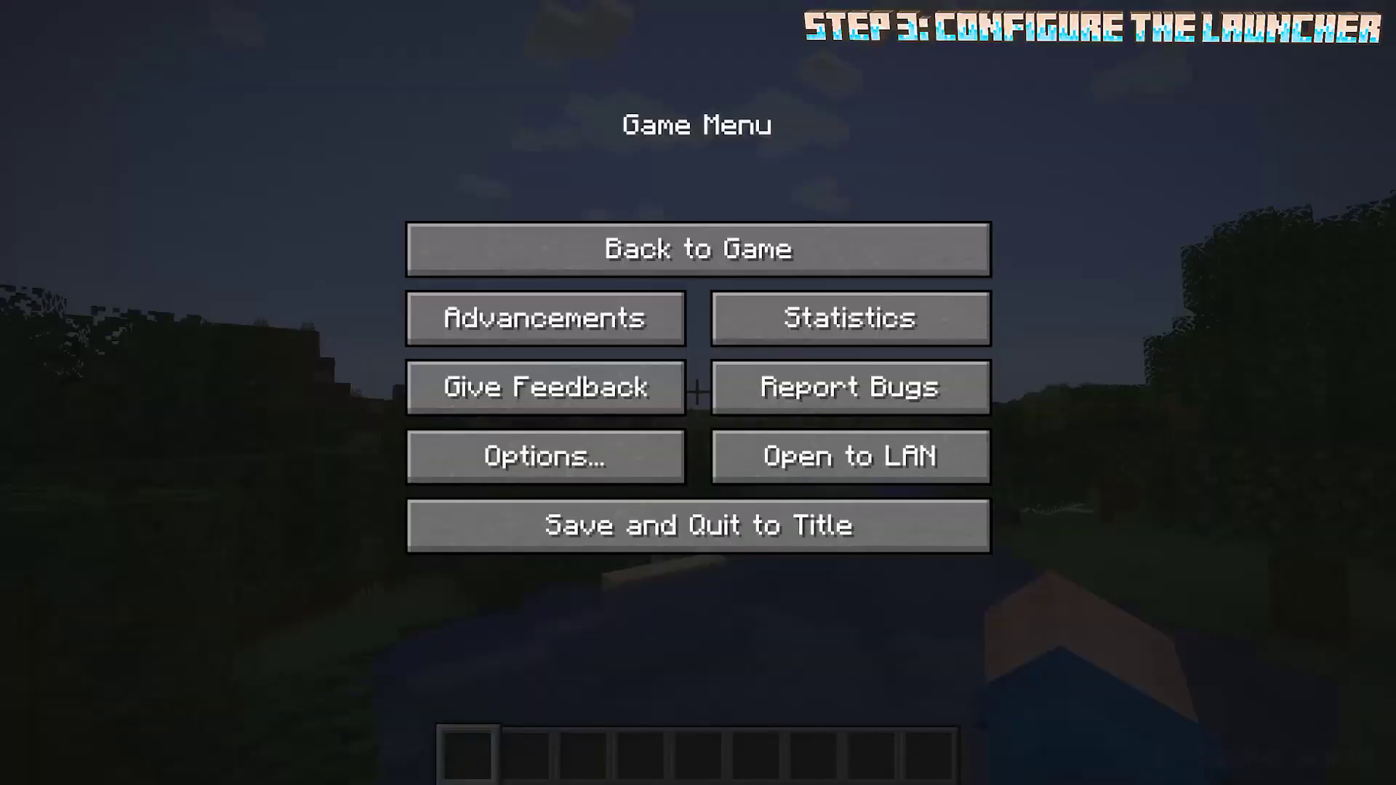
left_click(502, 453)
left_click(929, 347)
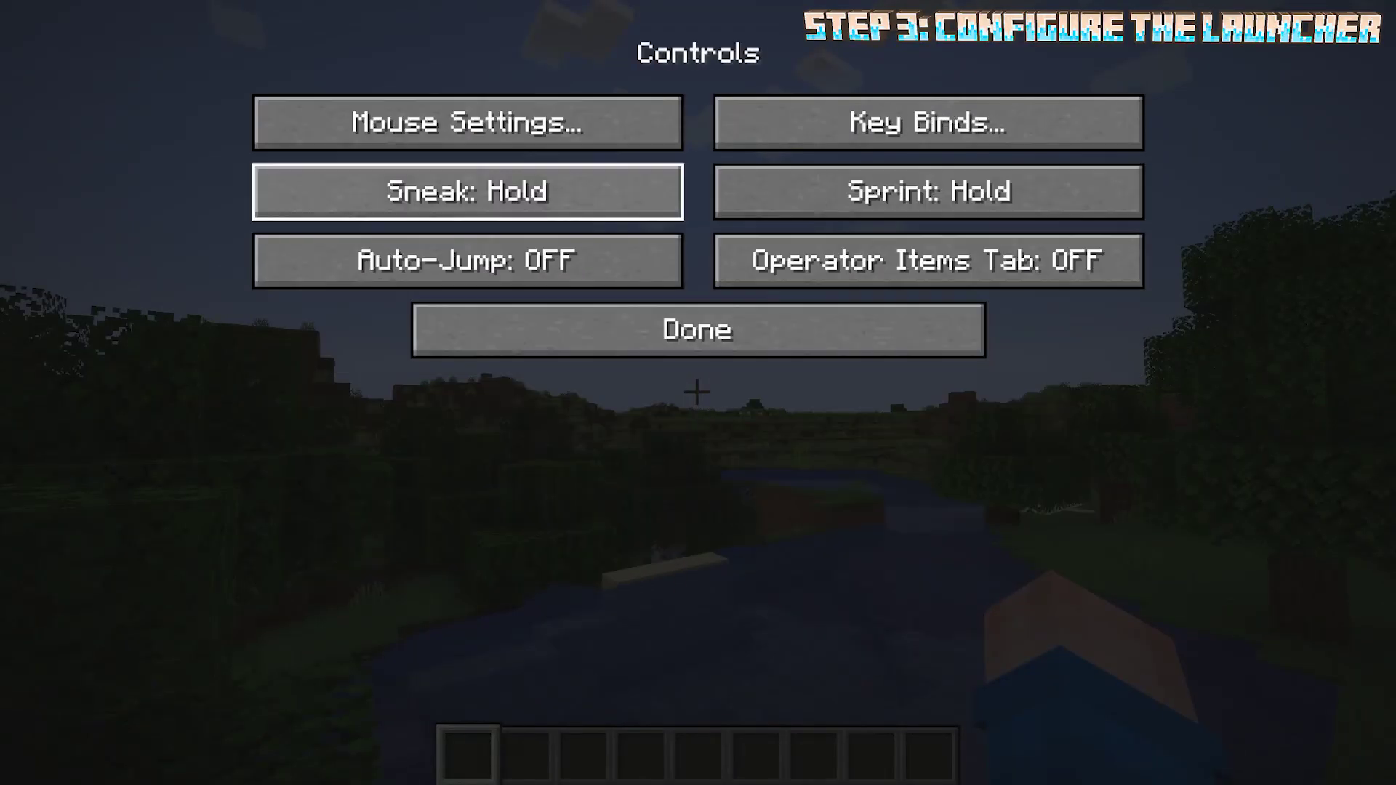
left_click(468, 125)
left_click_drag(468, 131, 341, 131)
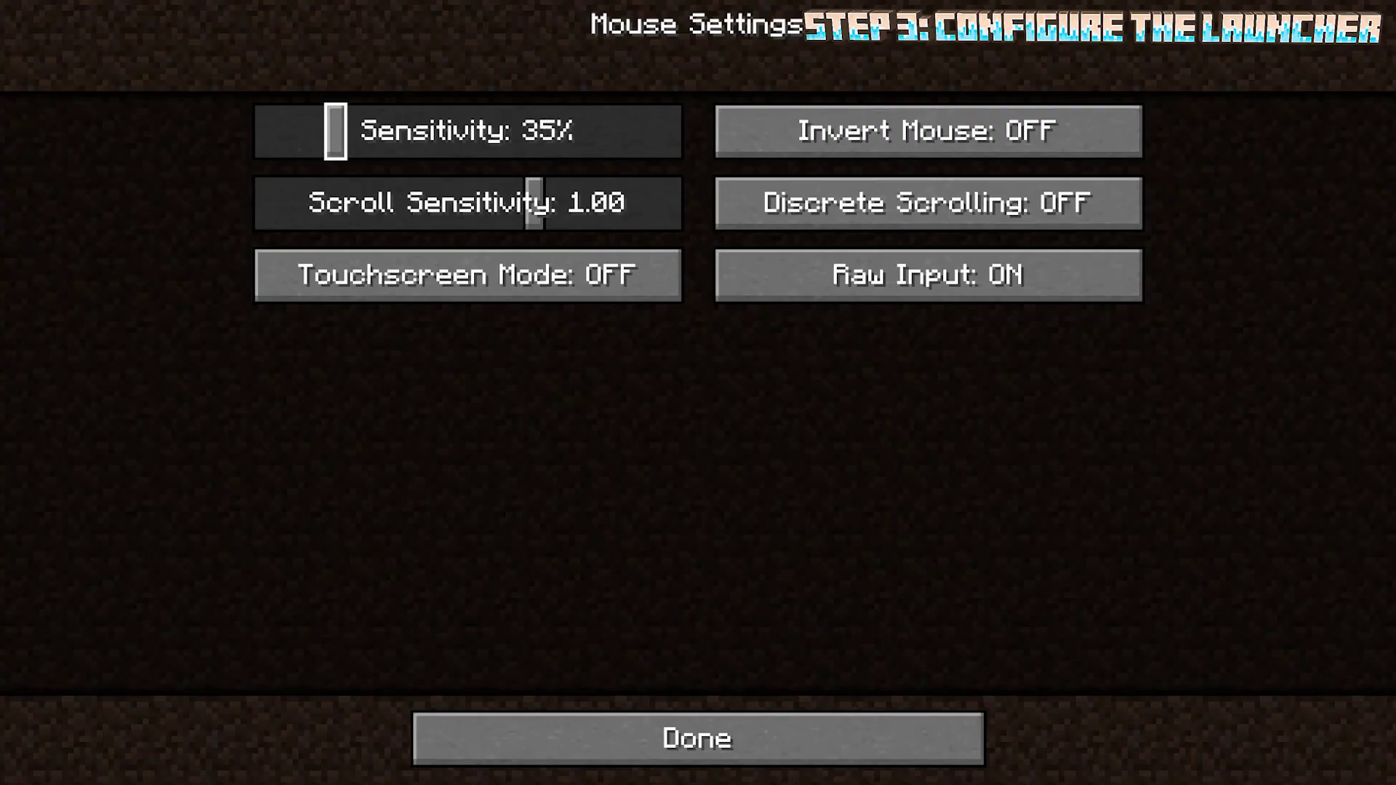
left_click(698, 739)
key("Escape")
key("Escape")
key("Escape")
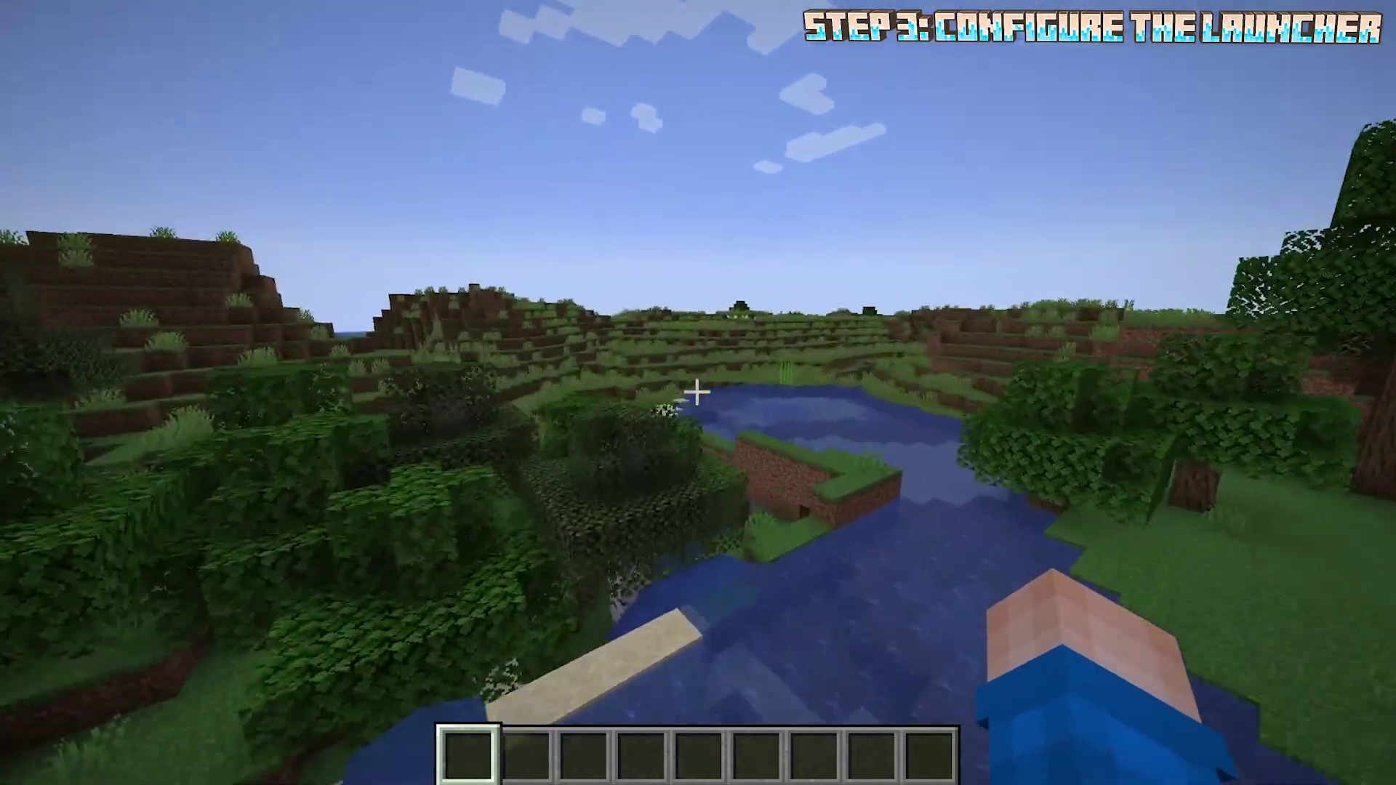
- Check the inventory and cycle the camera perspectives, then save the world and quit to the title screen
key("e")
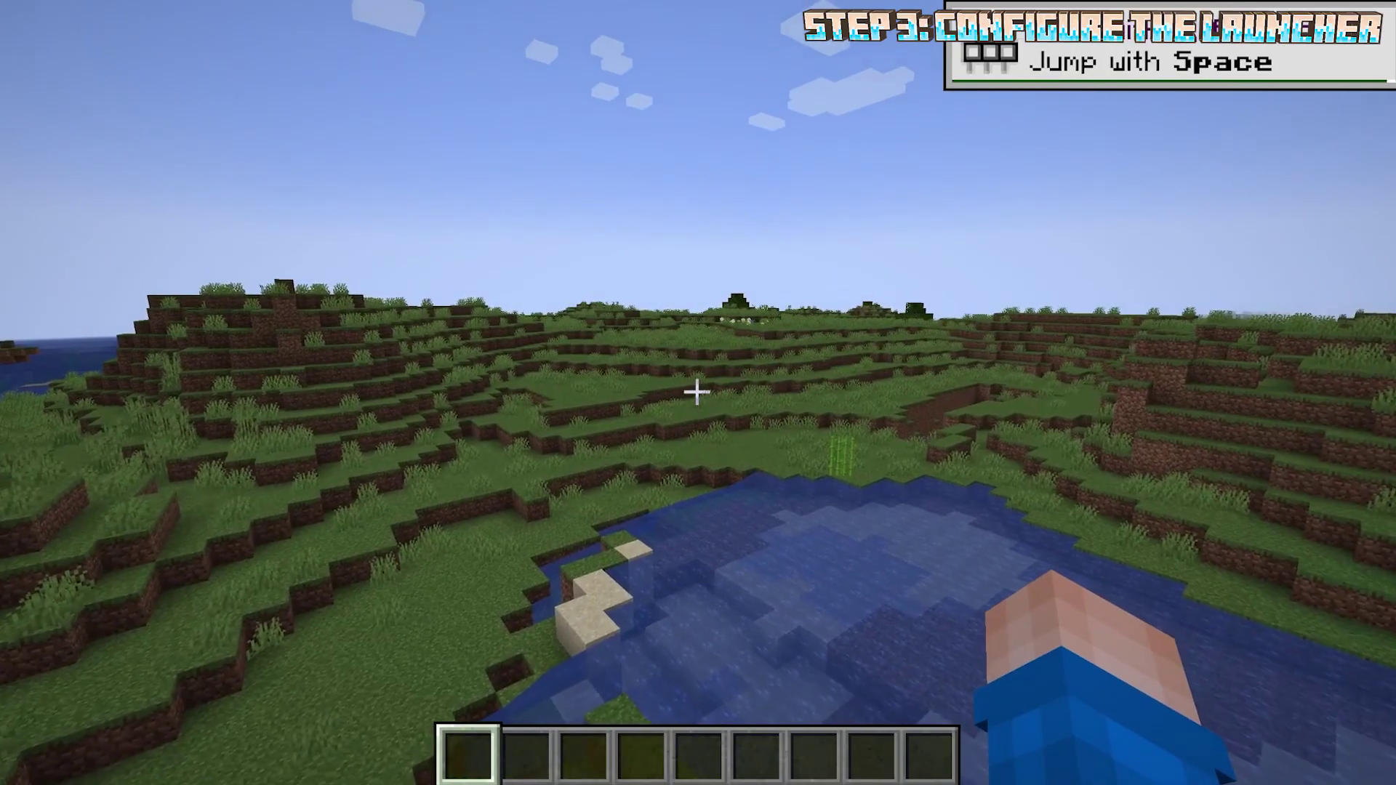
key("F5")
key("F5")
key("F5")
key("Escape")
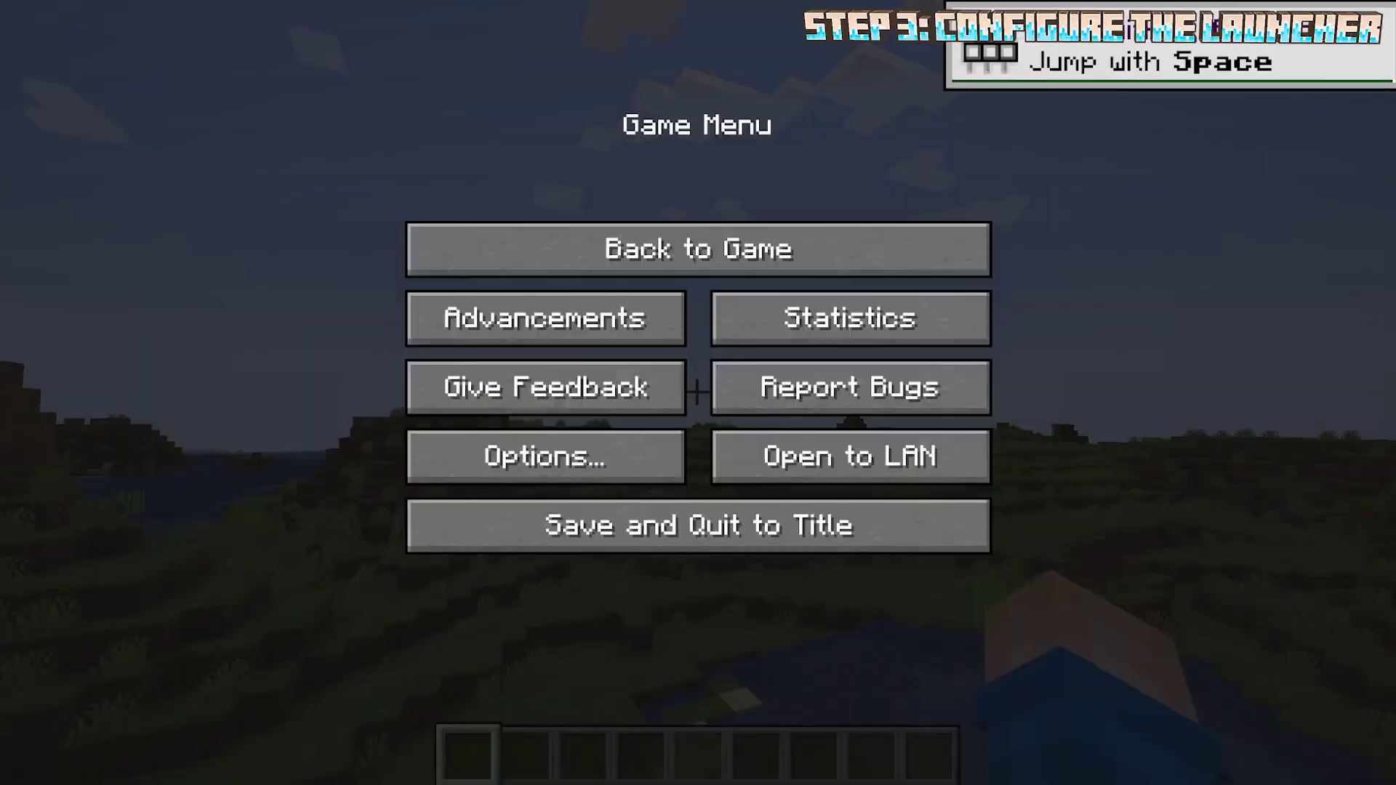
left_click(698, 525)
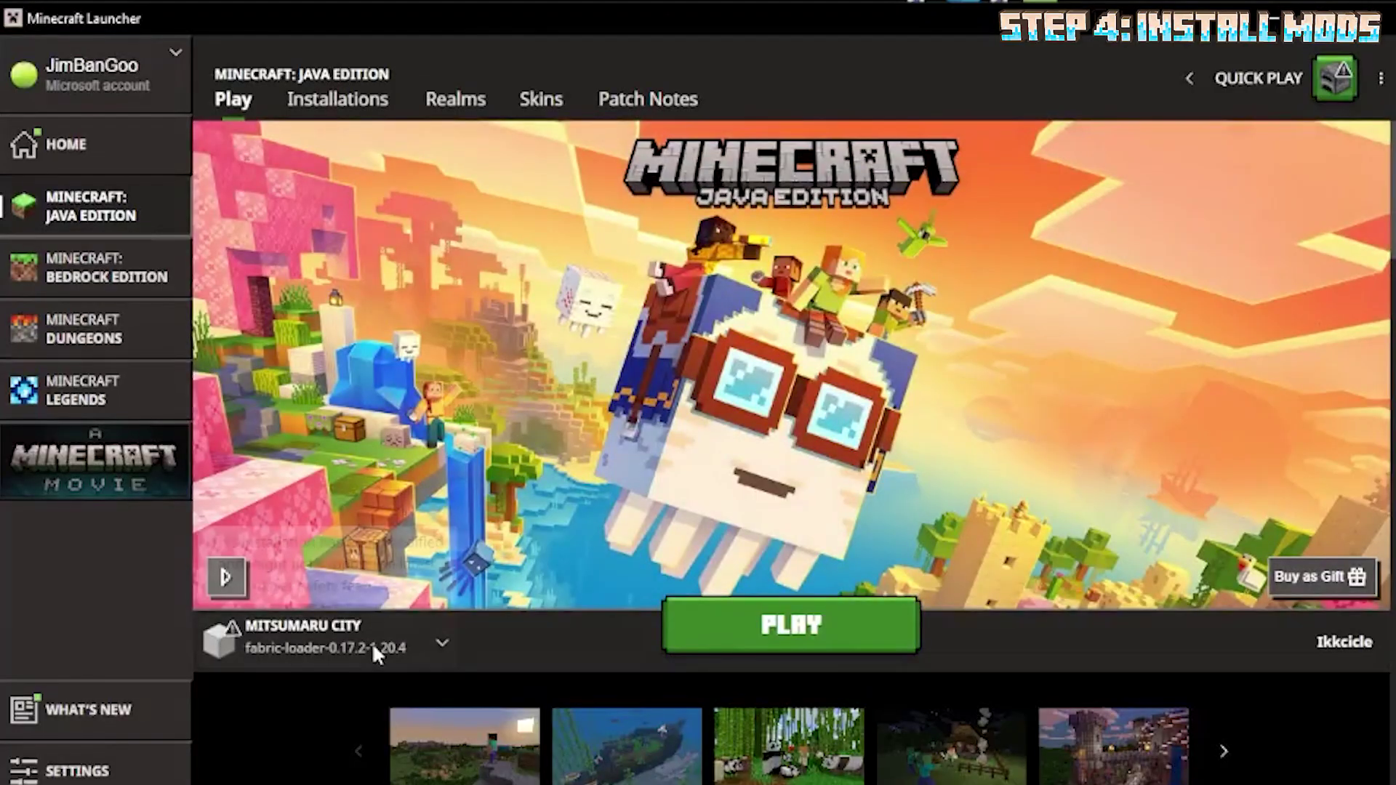
- In the Minecraft Launcher, select the Elevators installation for play and show the list of installations
left_click(373, 643)
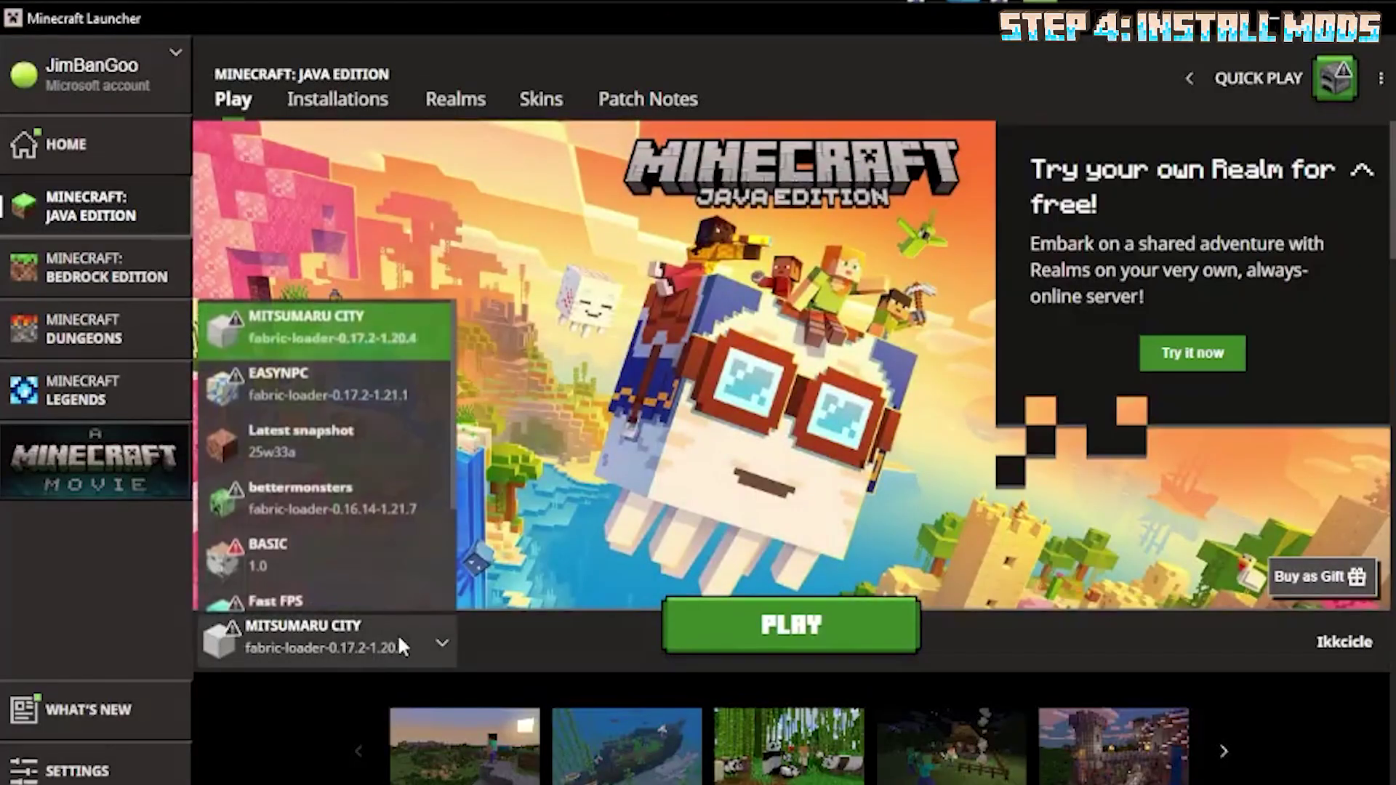
scroll(363, 392, "down", 5)
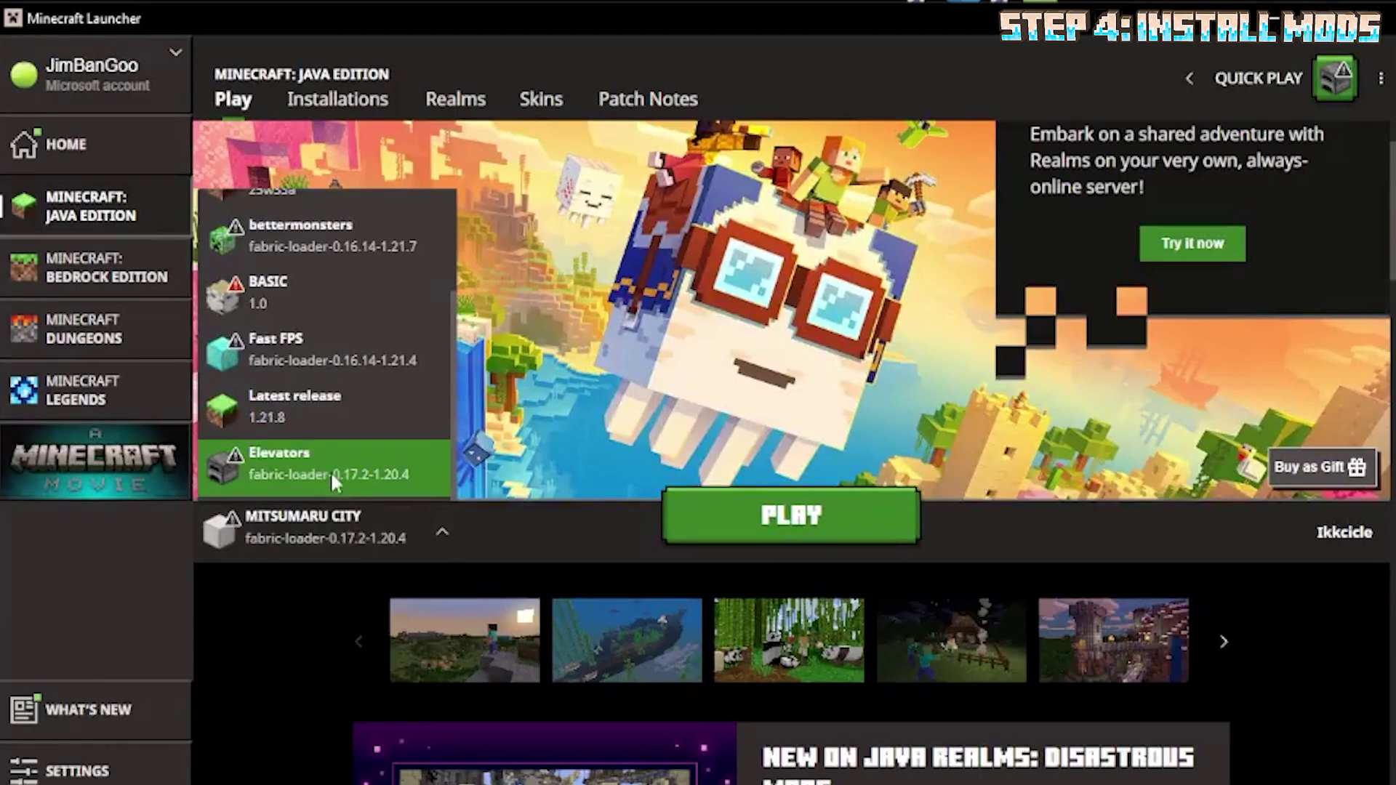
left_click(330, 466)
left_click(371, 105)
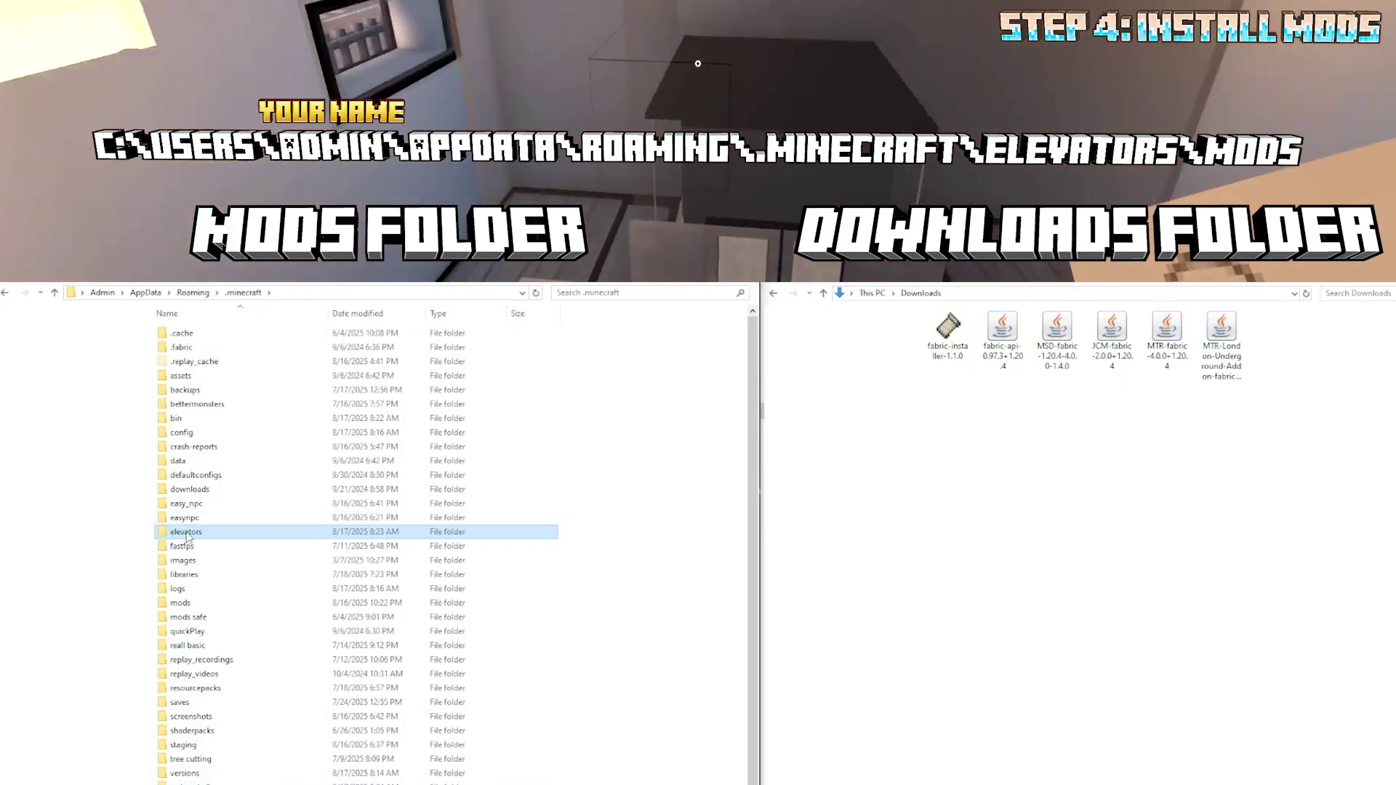
- In File Explorer, open the mods folder inside elevators and move the downloaded mod files from Downloads into it
double_click(182, 529)
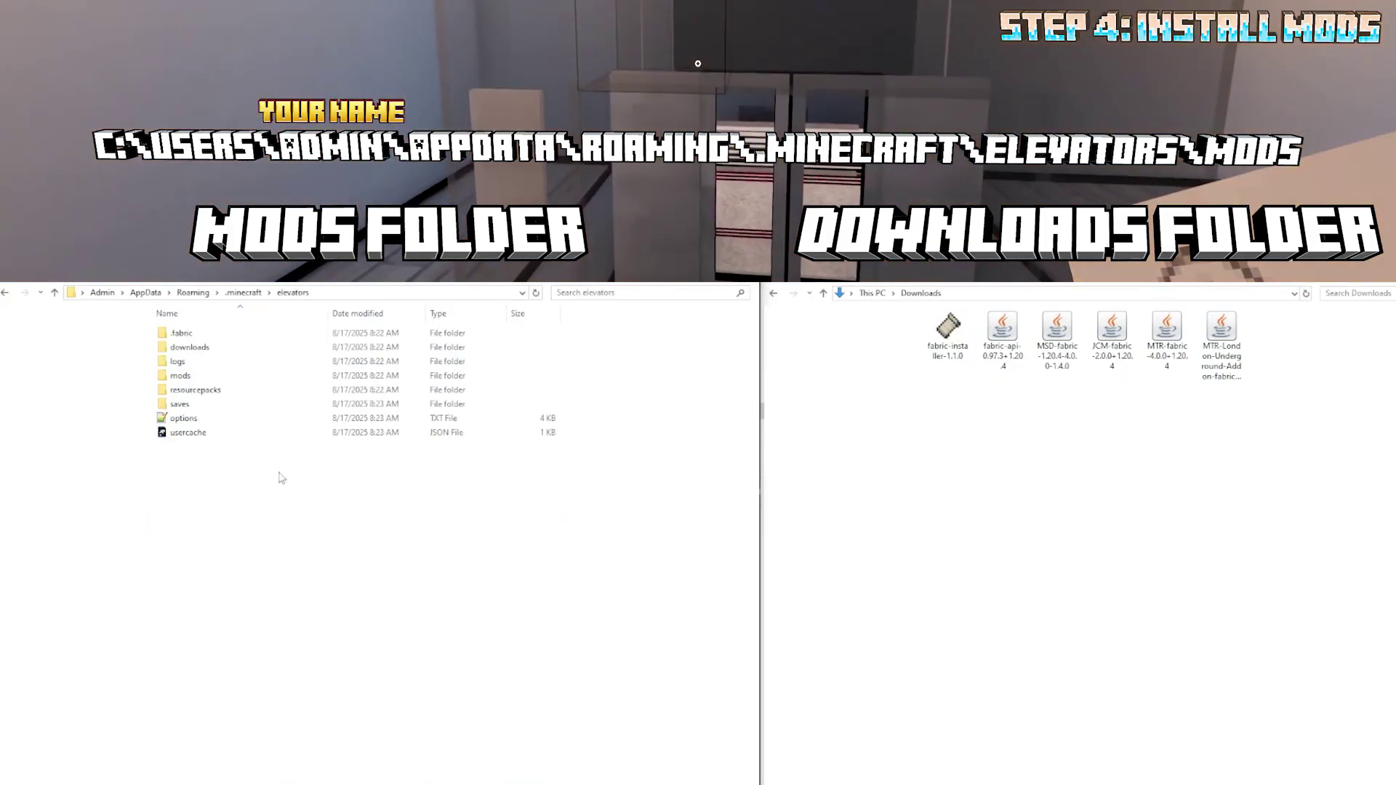
left_click(205, 382)
double_click(205, 383)
left_click_drag(1309, 482, 343, 452)
left_click(348, 453)
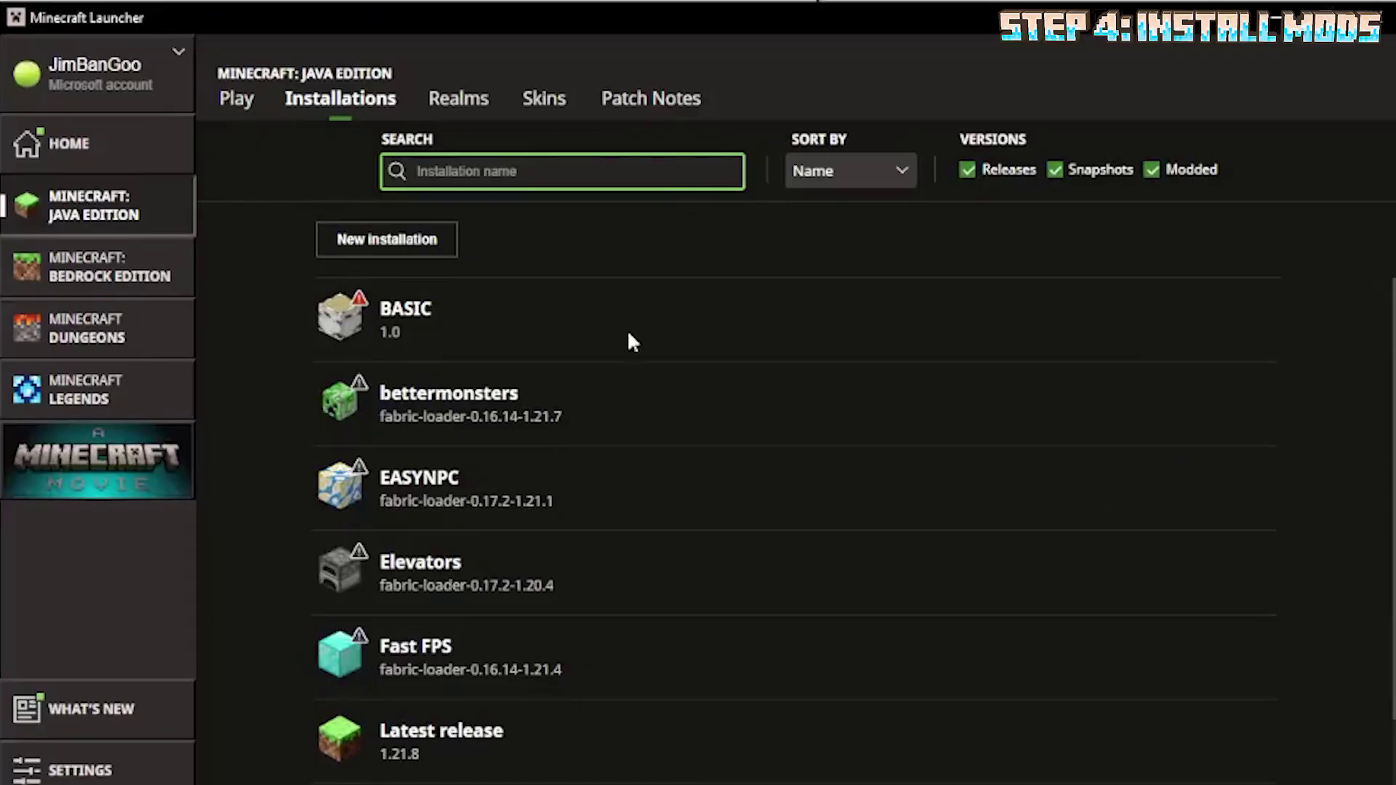
- Launch the Elevators installation, load New World and look through the Joban Client Mod and LU station and tunnel blocks in the creative inventory
mouse_move(892, 595)
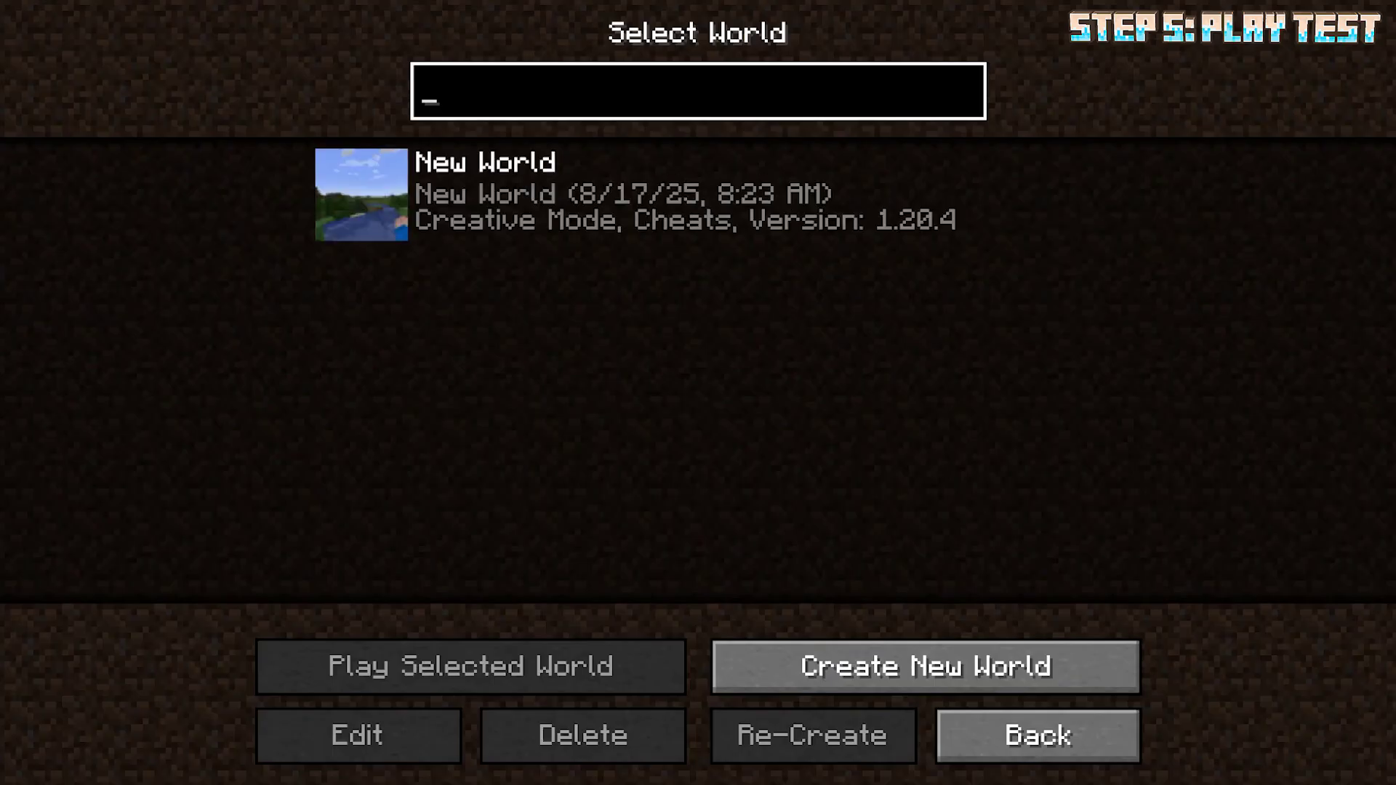
left_click(361, 195)
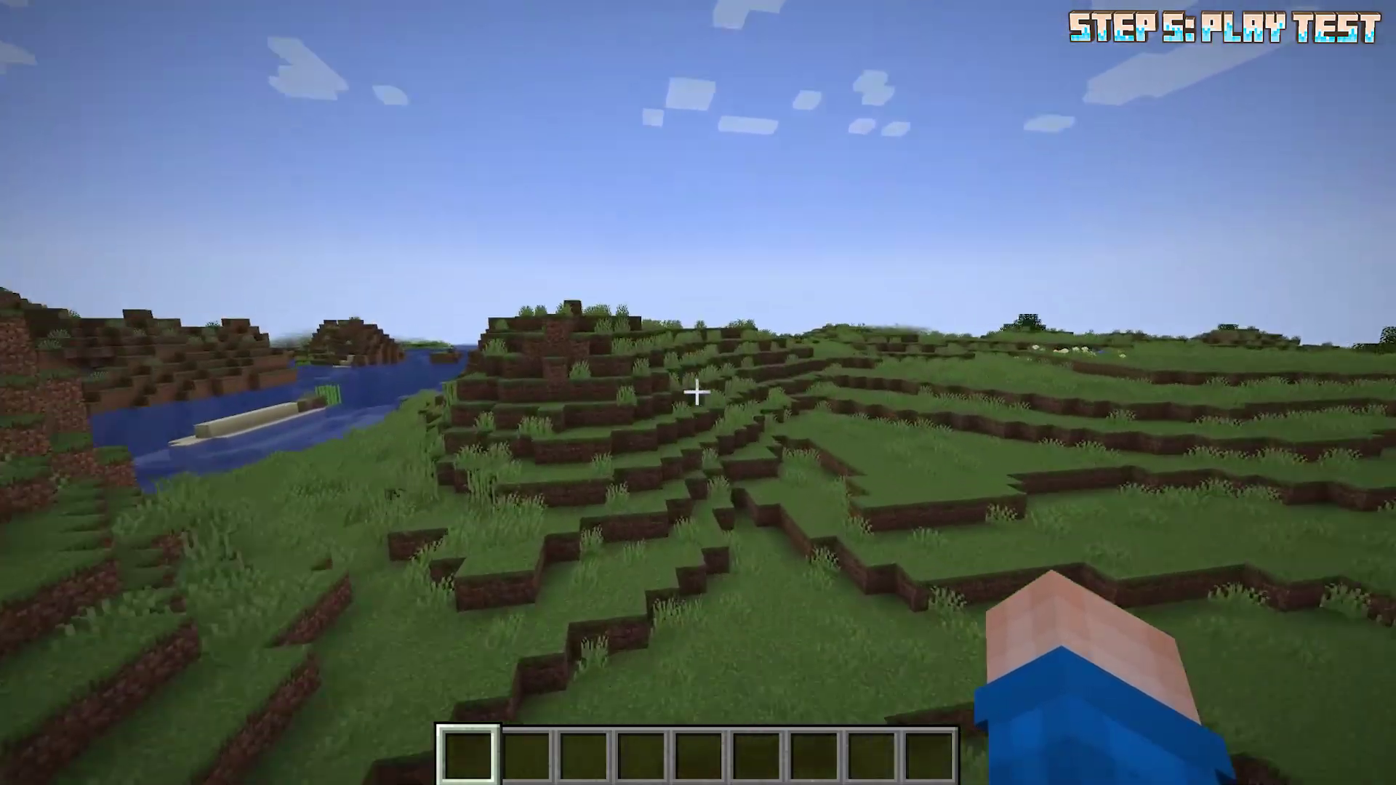
key("e")
left_click(953, 226)
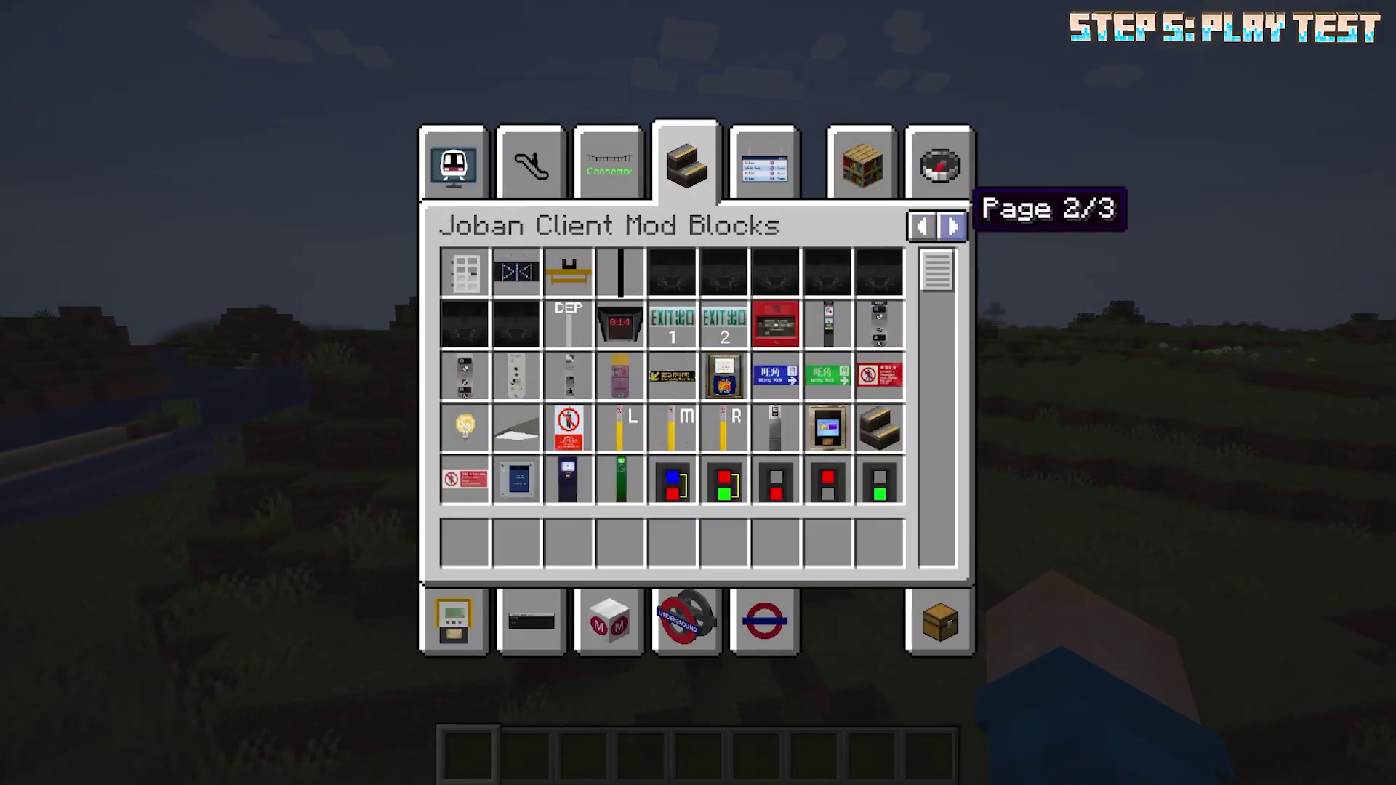
scroll(764, 428, "down", 3)
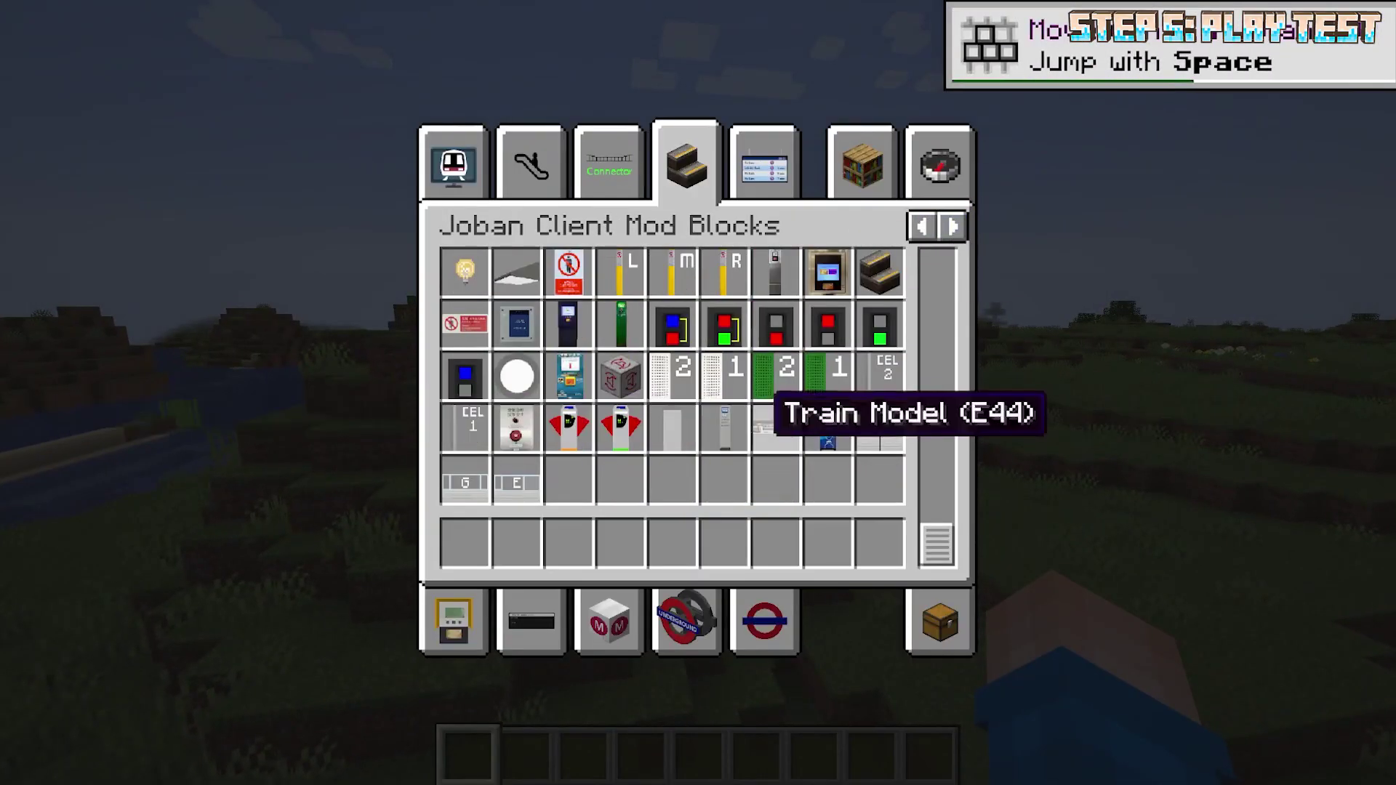
left_click(953, 226)
scroll(702, 324, "down", 1)
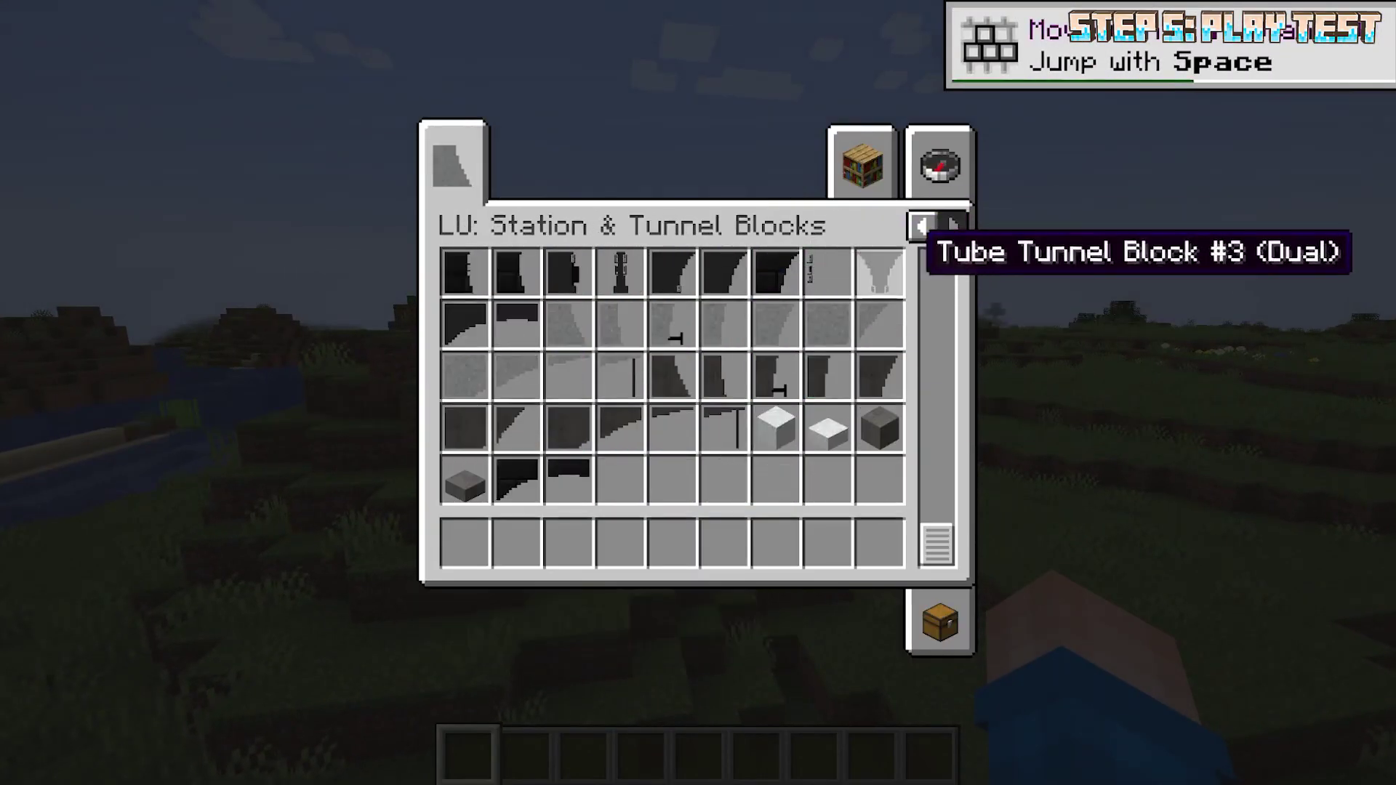
- Examine the mod categories on page 2 of the creative inventory, including LU: Signs, Station Decoration and Station External Decoration
left_click(923, 226)
left_click(764, 624)
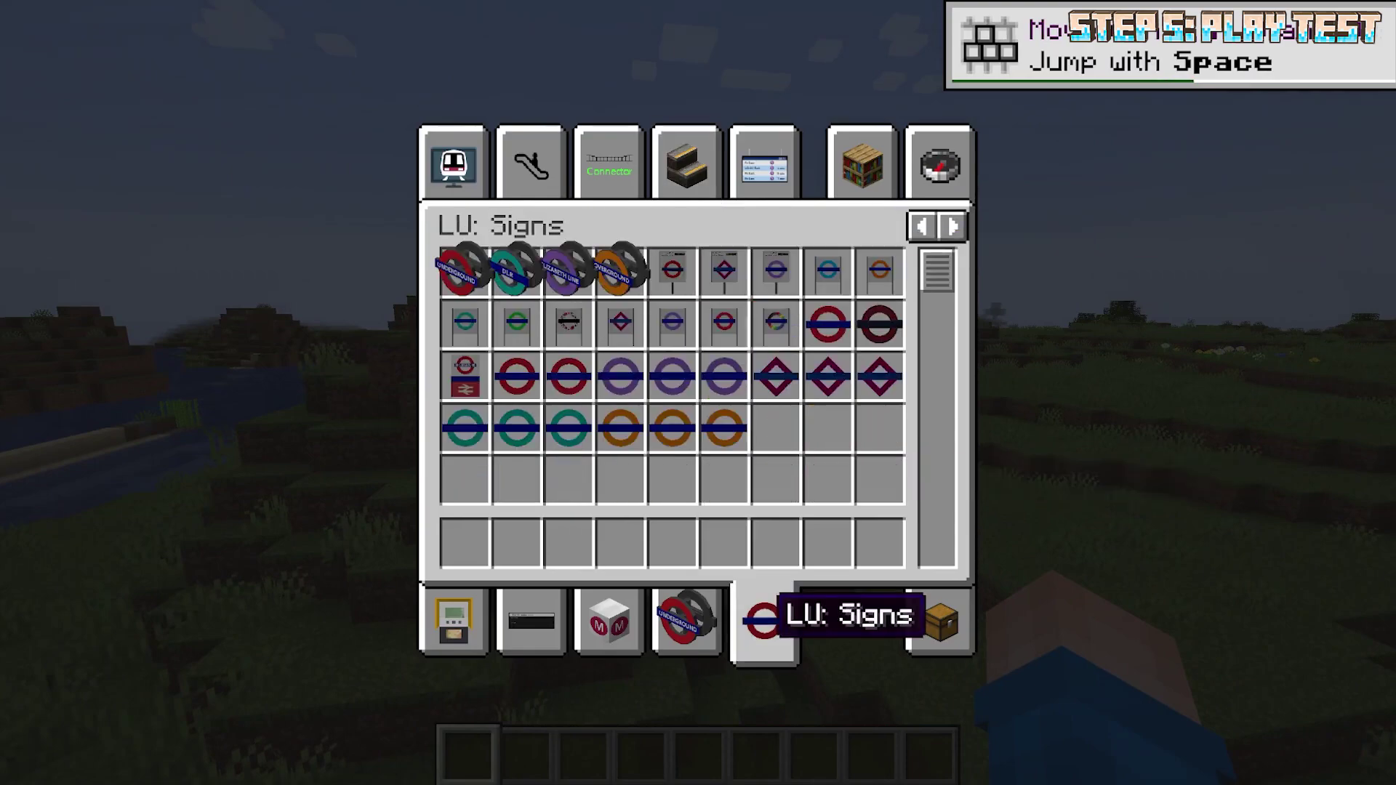
left_click(687, 621)
left_click(610, 622)
left_click(530, 621)
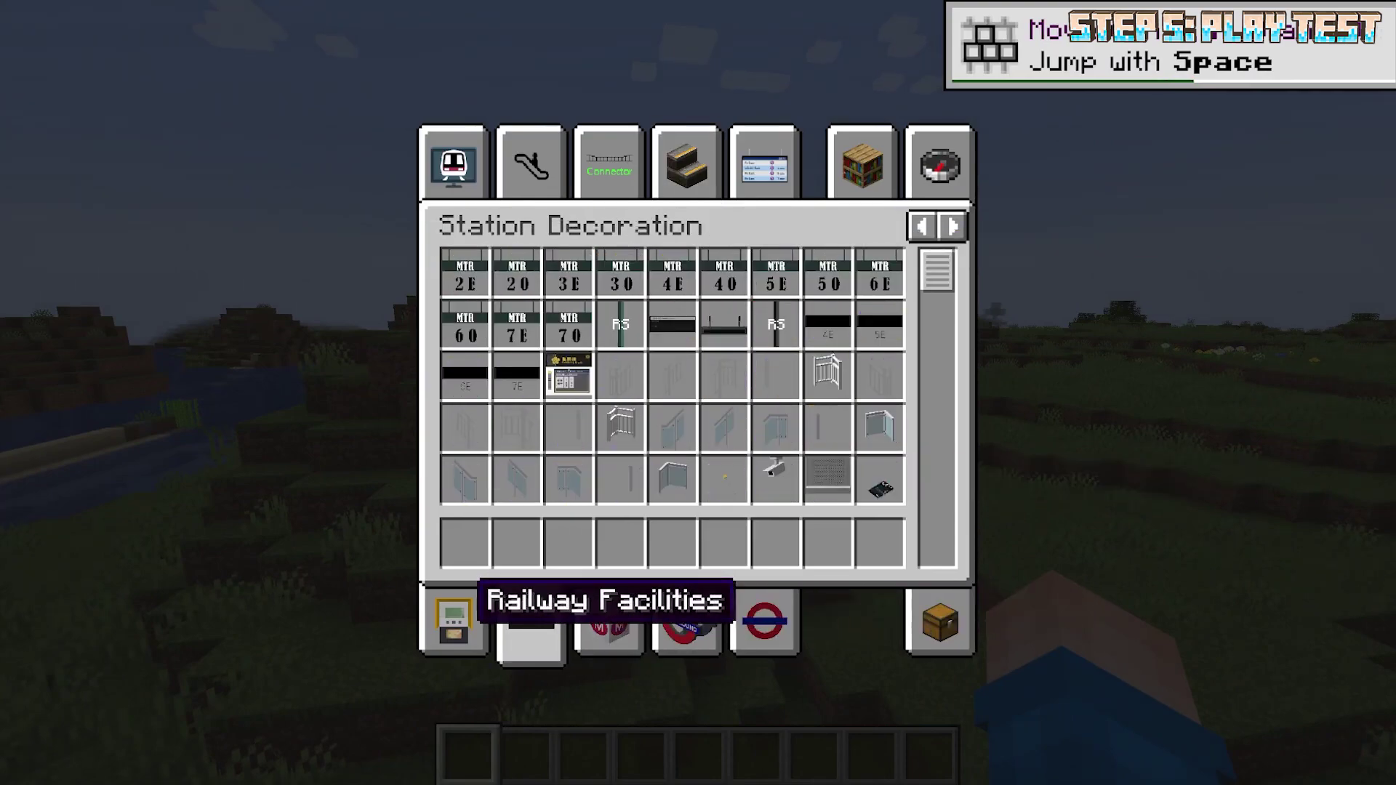
left_click(455, 624)
left_click(438, 139)
left_click(567, 164)
left_click(600, 163)
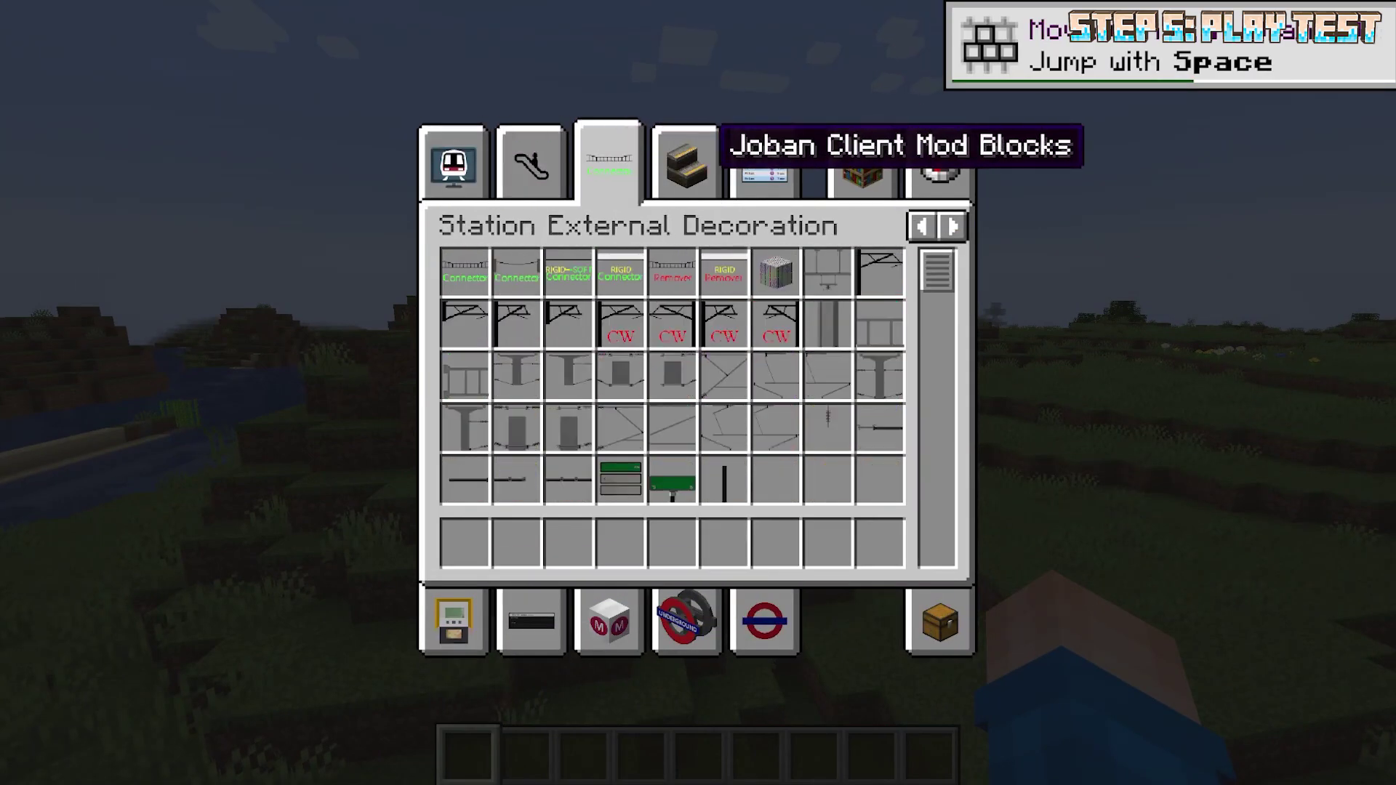
left_click(698, 164)
left_click(789, 156)
left_click(557, 160)
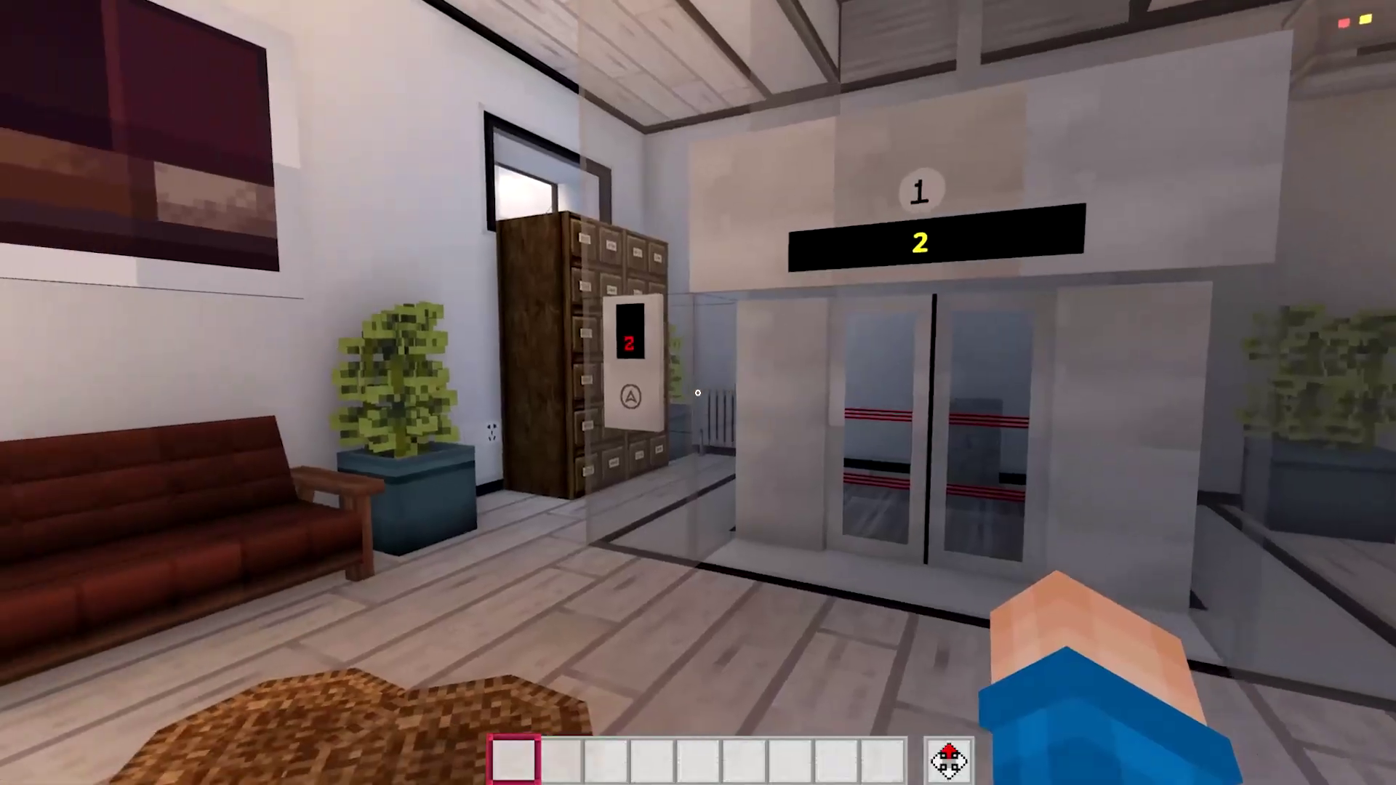
- Call the glass elevator to the Ground floor, step inside and bring up its floor selection list
right_click(697, 393)
key("w")
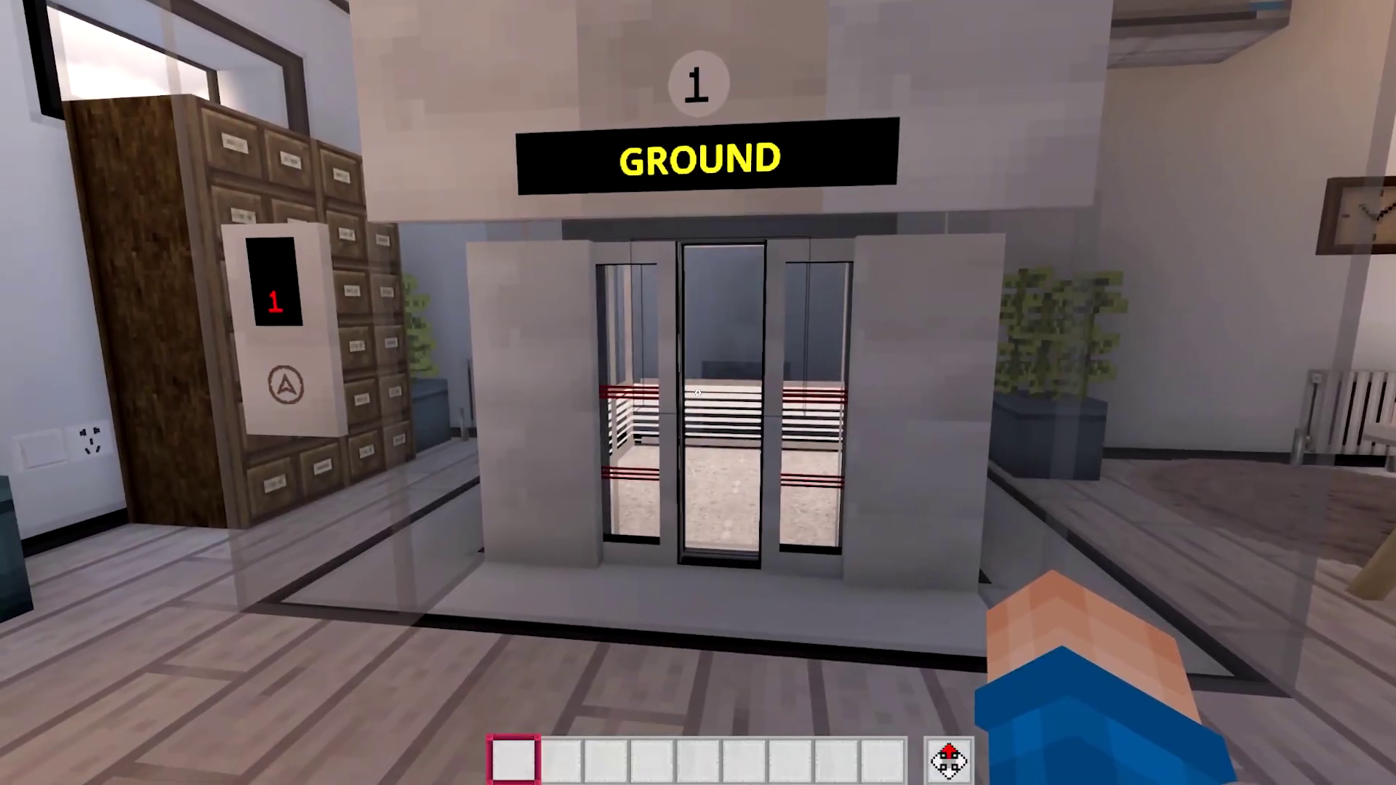
key("w")
right_click(697, 393)
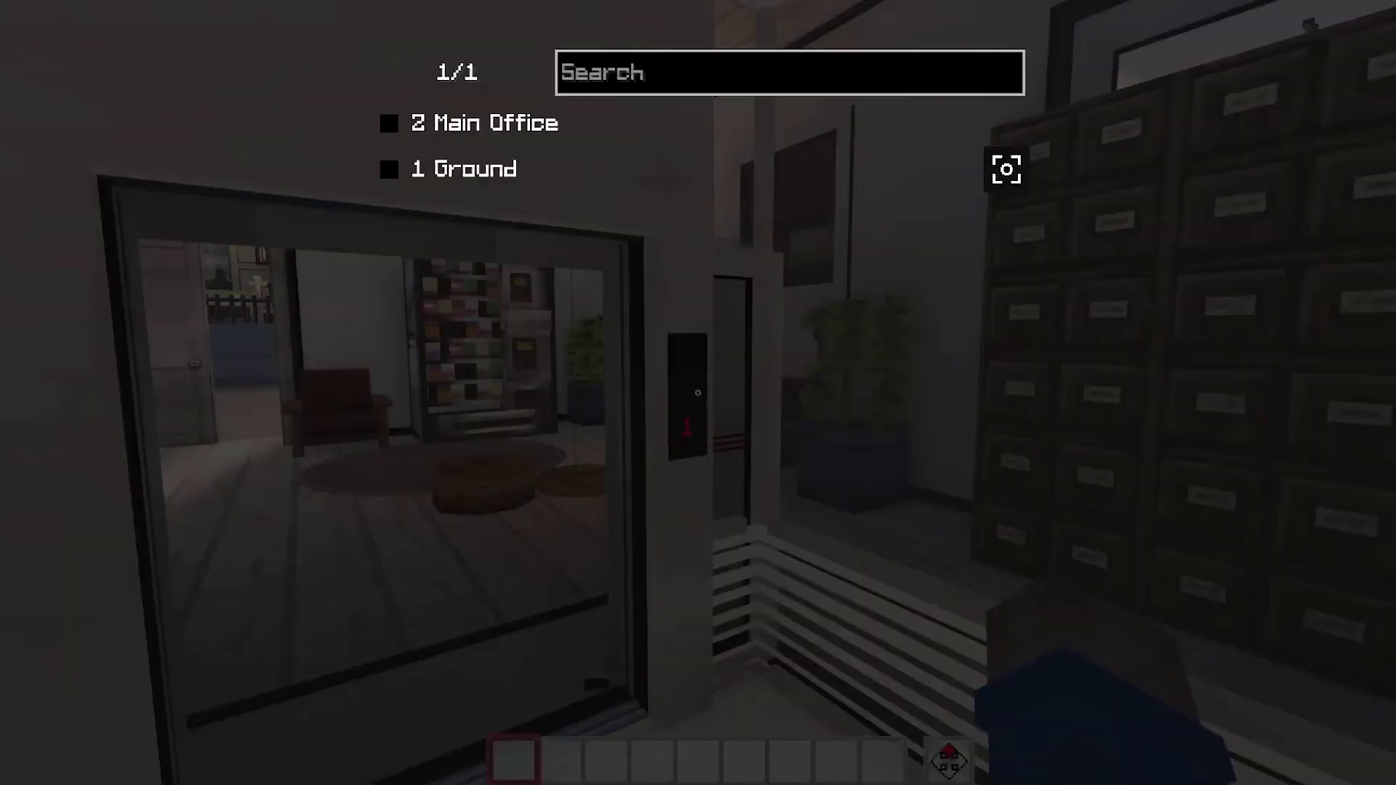
key("Escape")
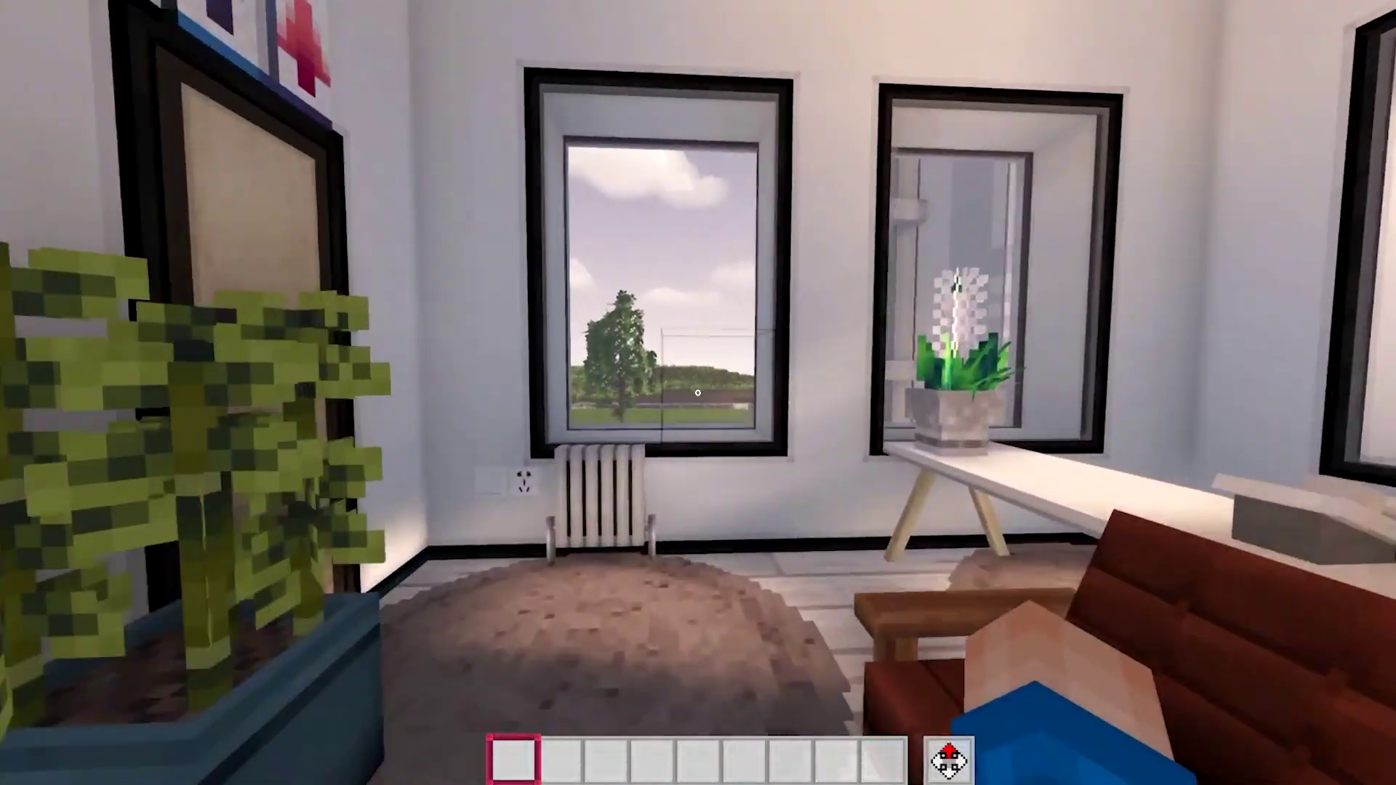
- Walk through the office back into the glass elevator and choose a floor from its list
key("w")
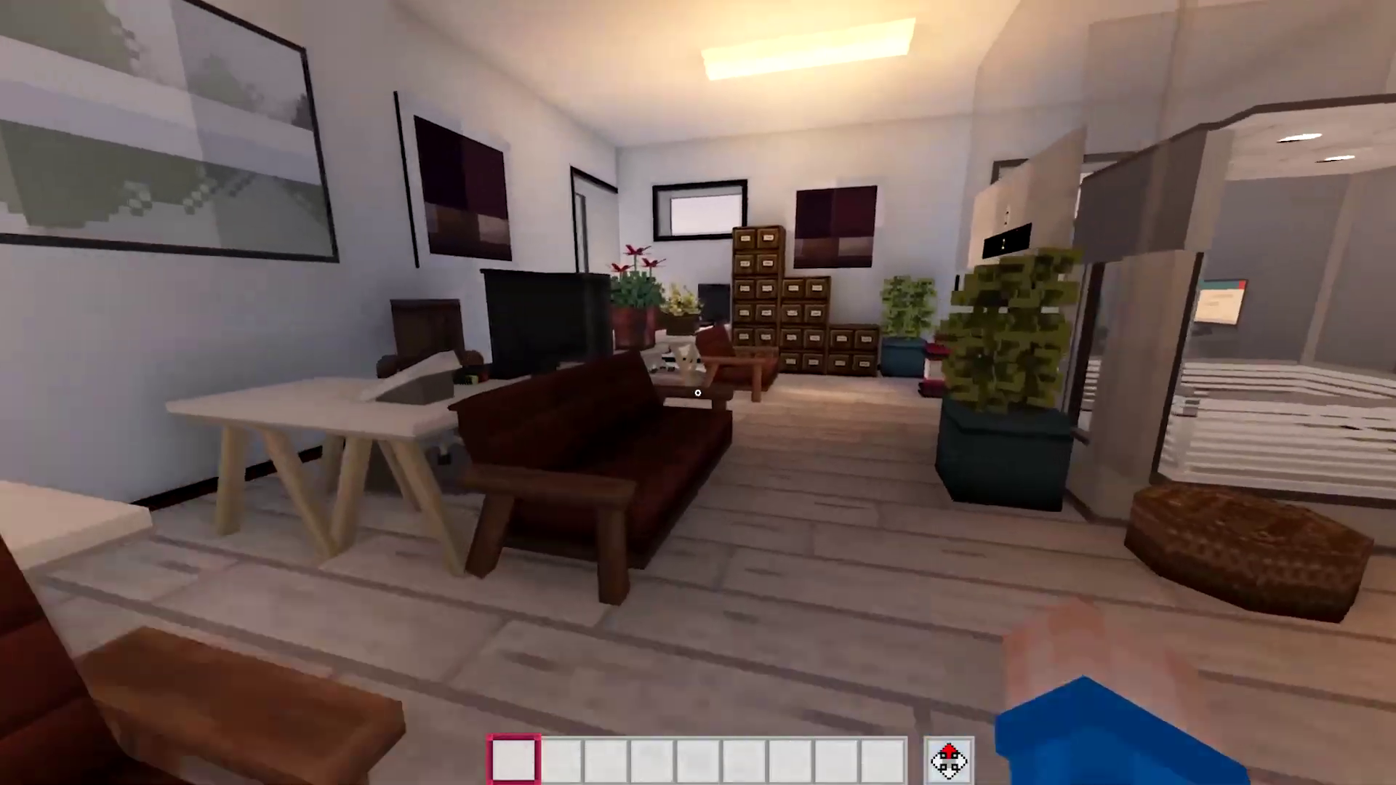
key("w")
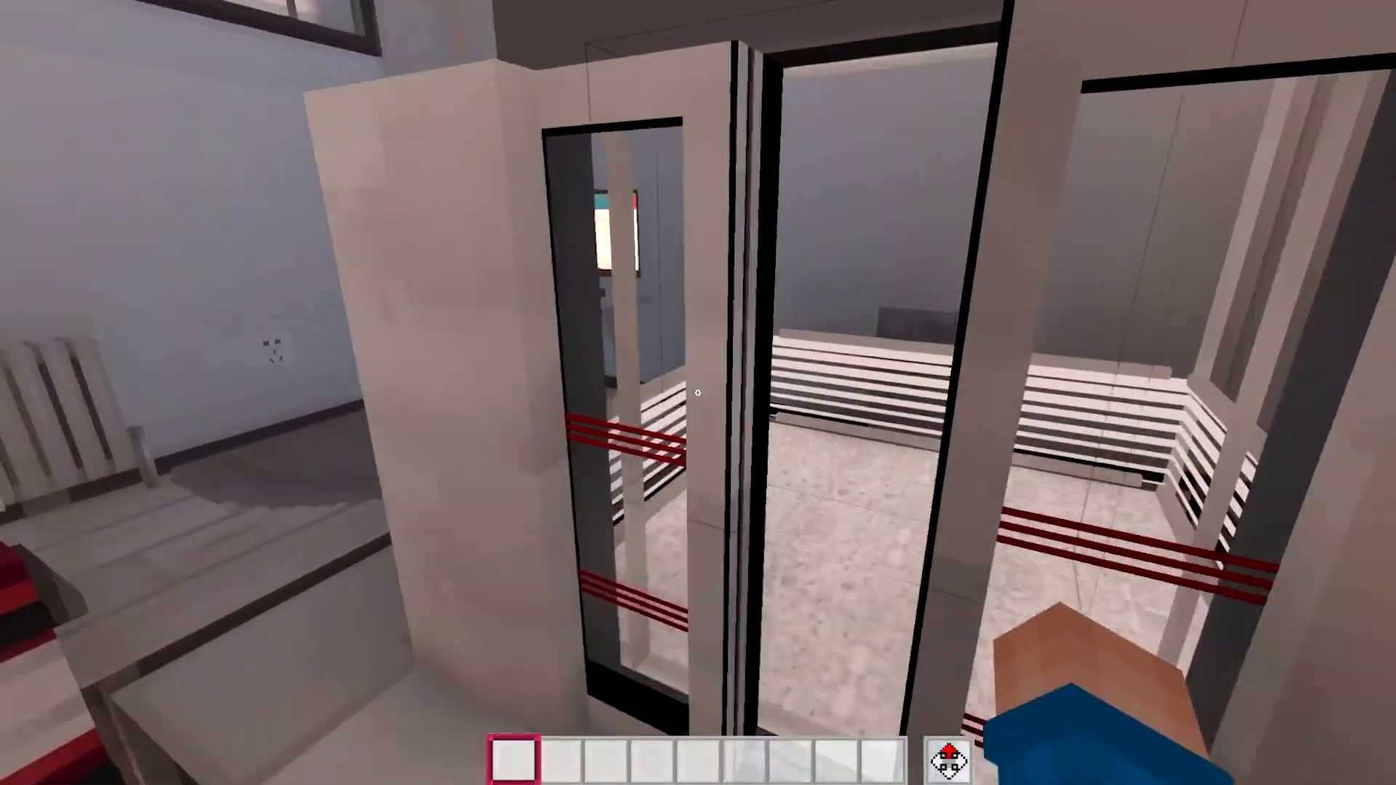
right_click(697, 393)
left_click(464, 169)
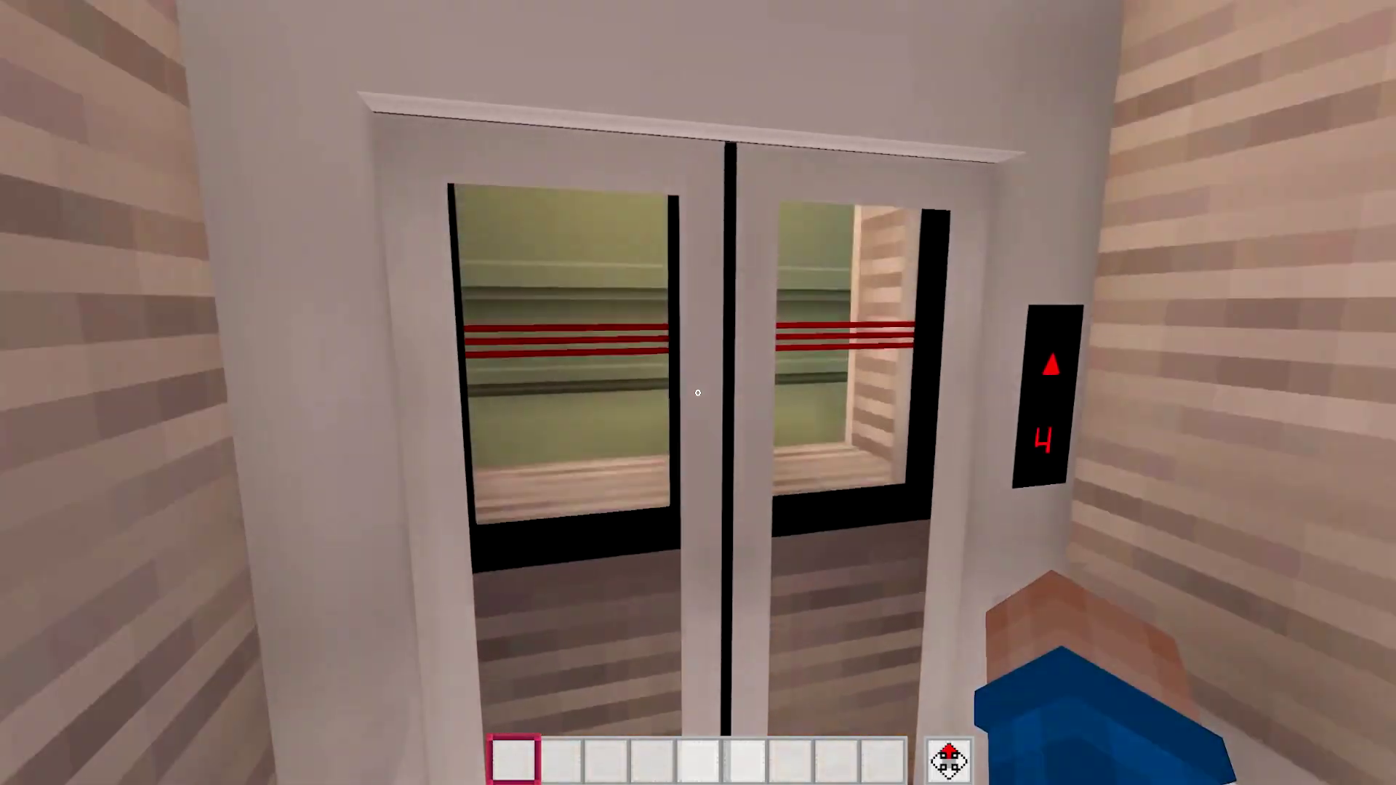
- Leave the elevator at floor 4 and walk along the green hallway
key("w")
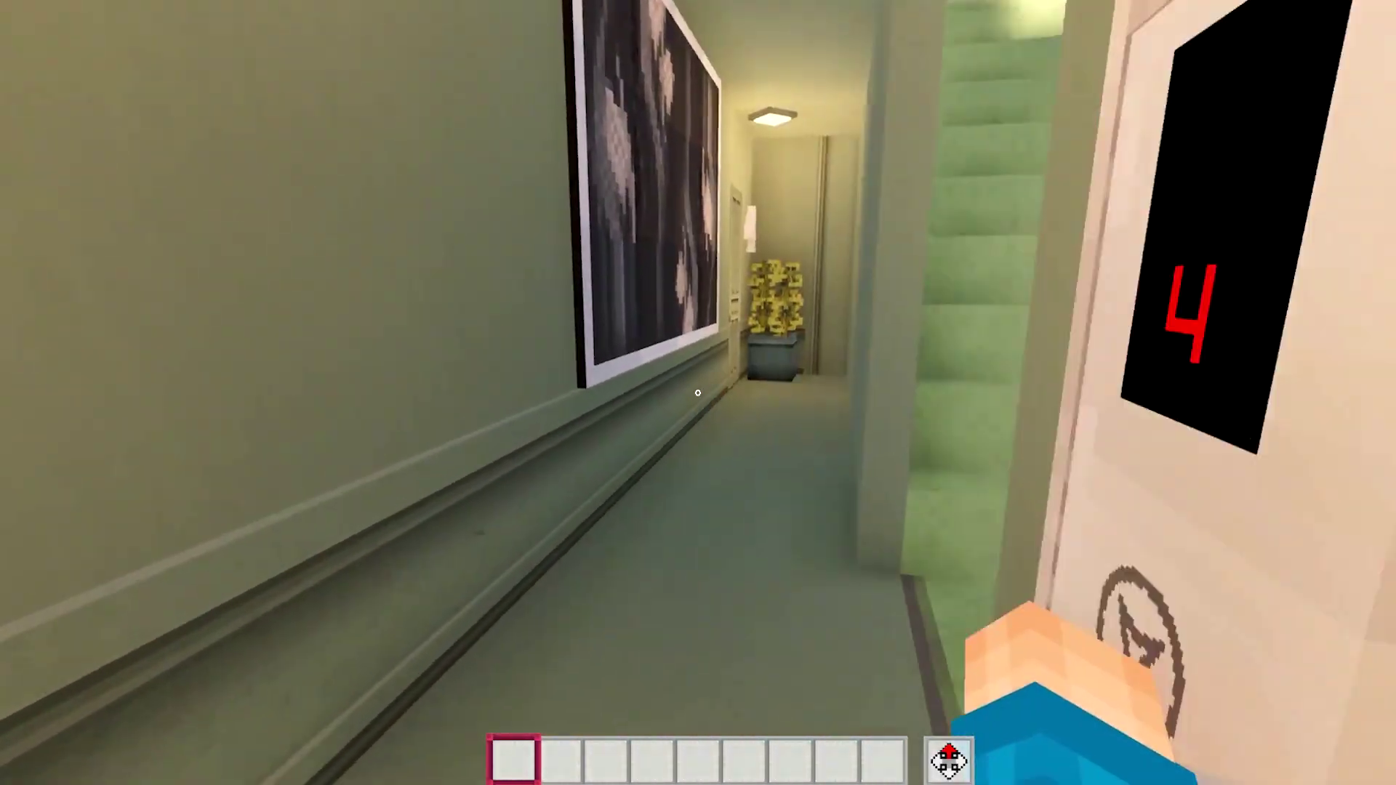
key("w")
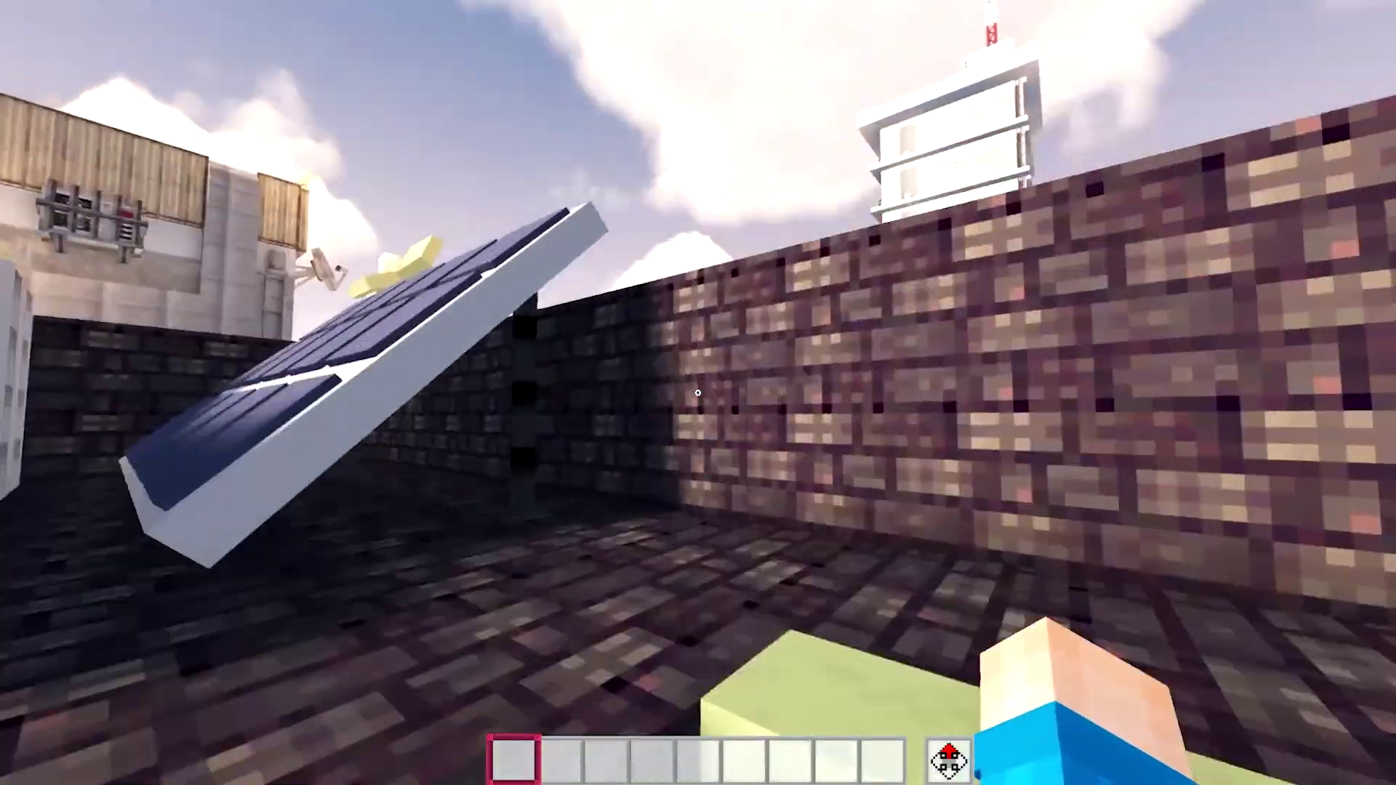